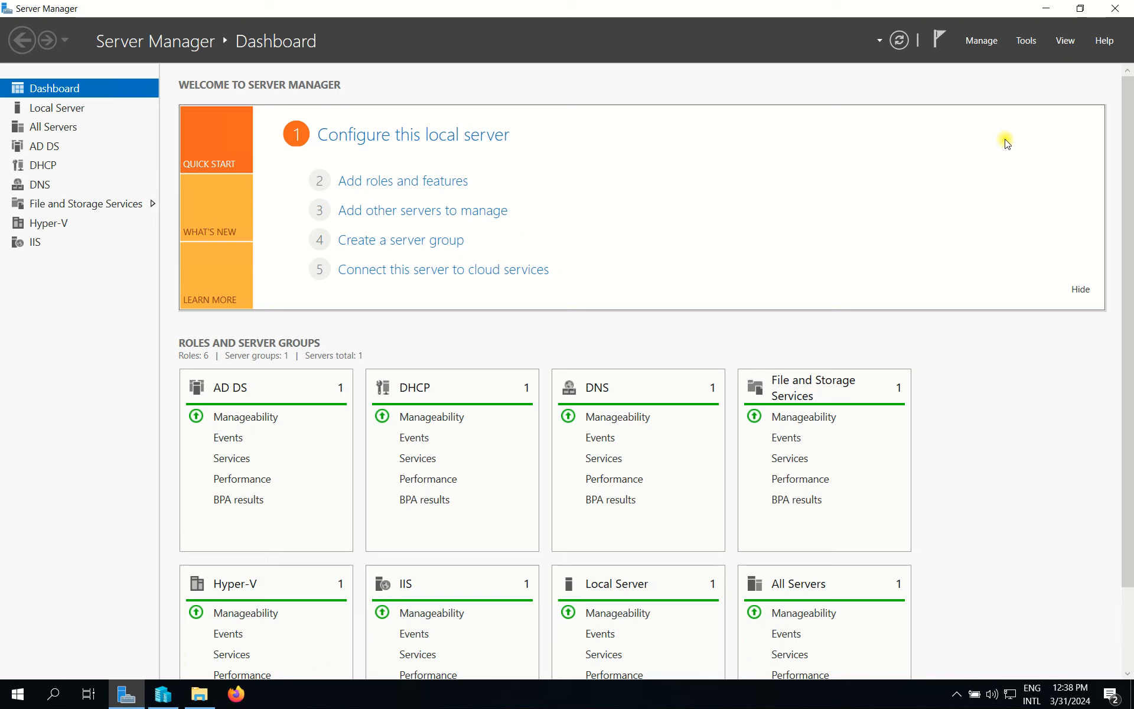
# Step: Launch the Group Policy Management console (gpmc.msc) from the Run prompt
pyautogui.press('super+r')
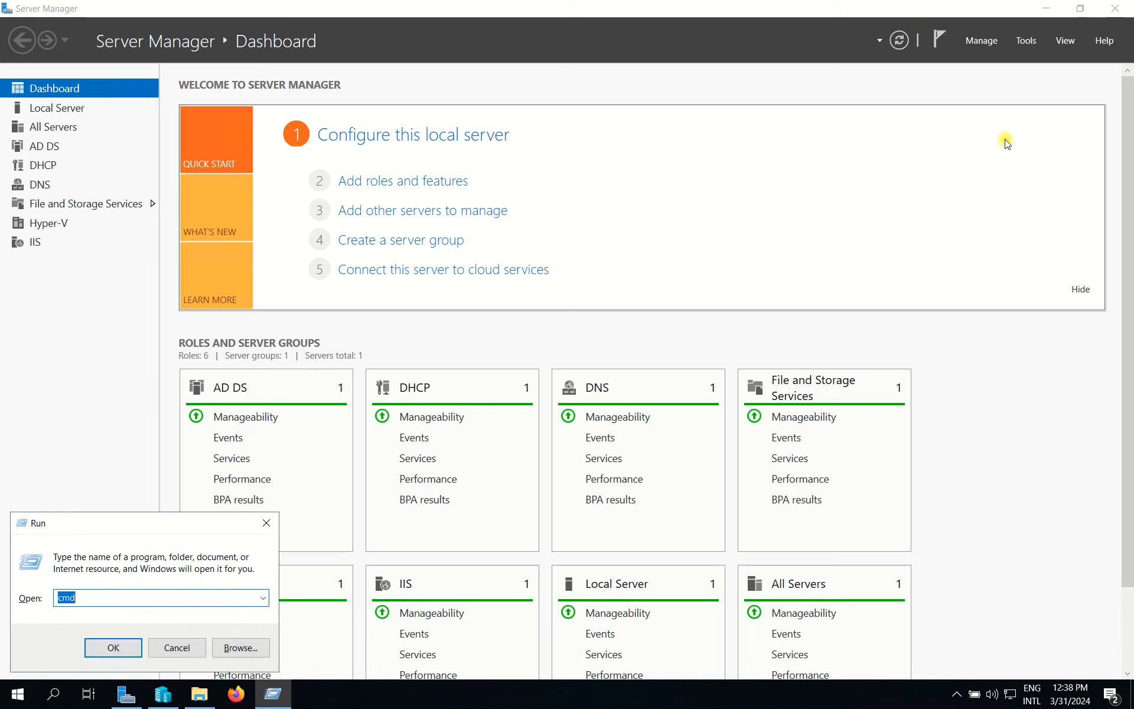
pyautogui.write('gpm')
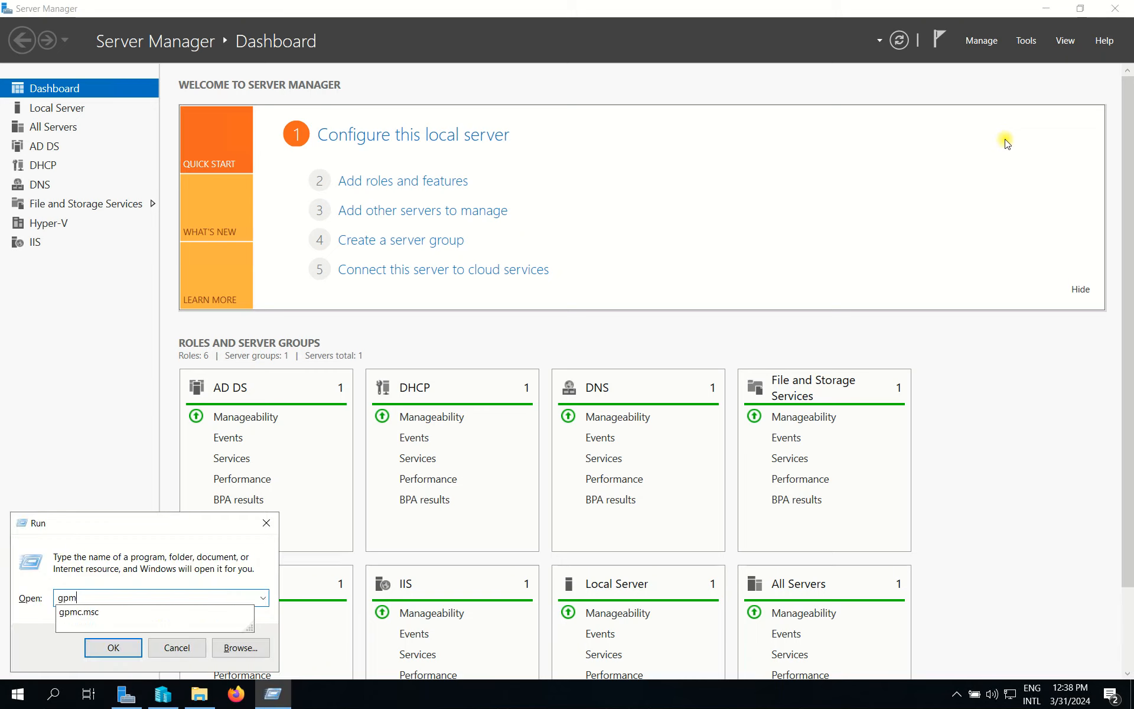
pyautogui.press('Down')
pyautogui.press('Return')
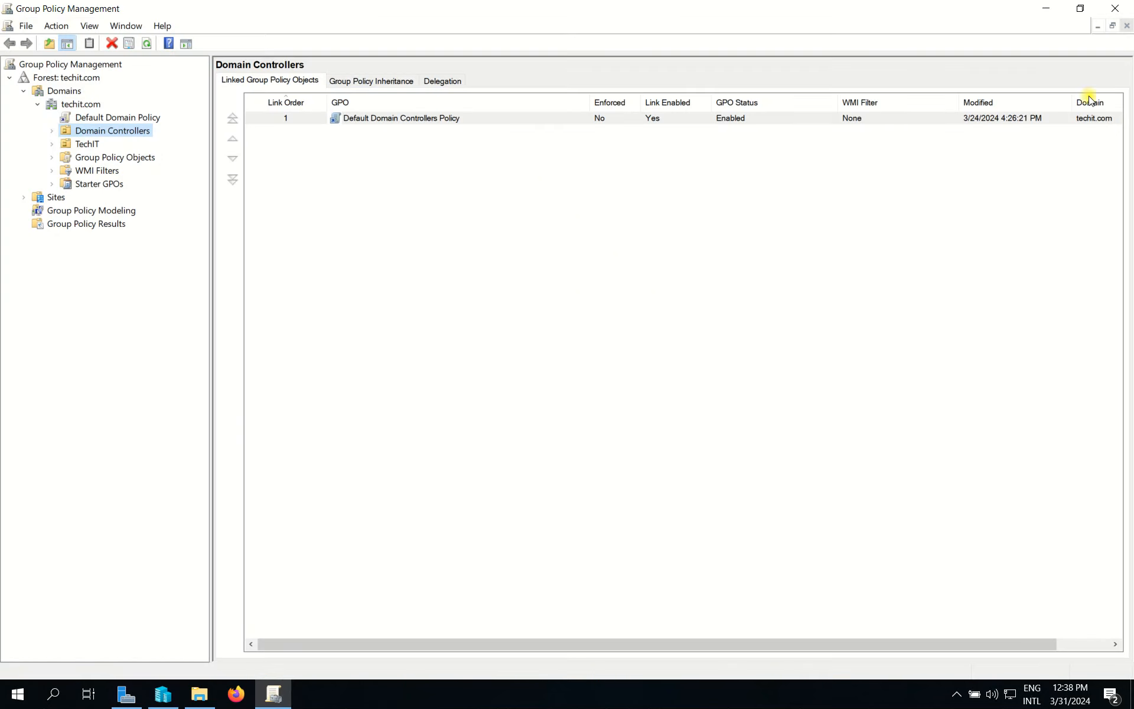
# Step: Create a new GPO named 'File Server Auditing' under techit.com's Group Policy Objects
pyautogui.click(122, 117)
pyautogui.click(82, 105)
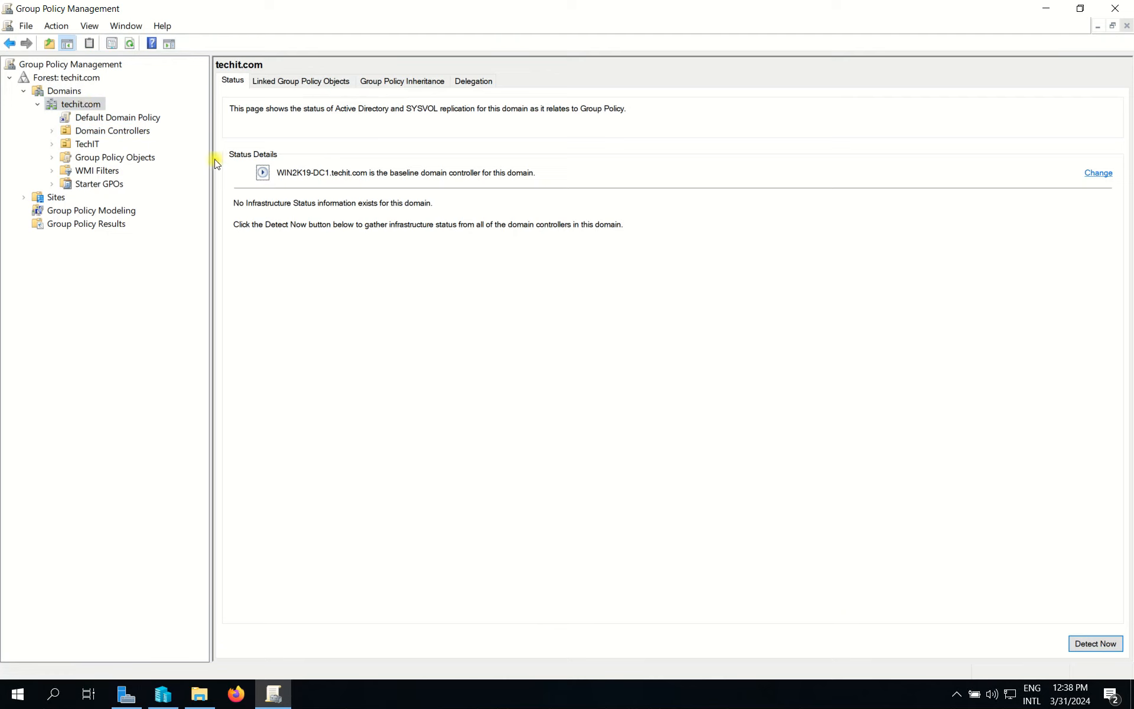
pyautogui.doubleClick(103, 157)
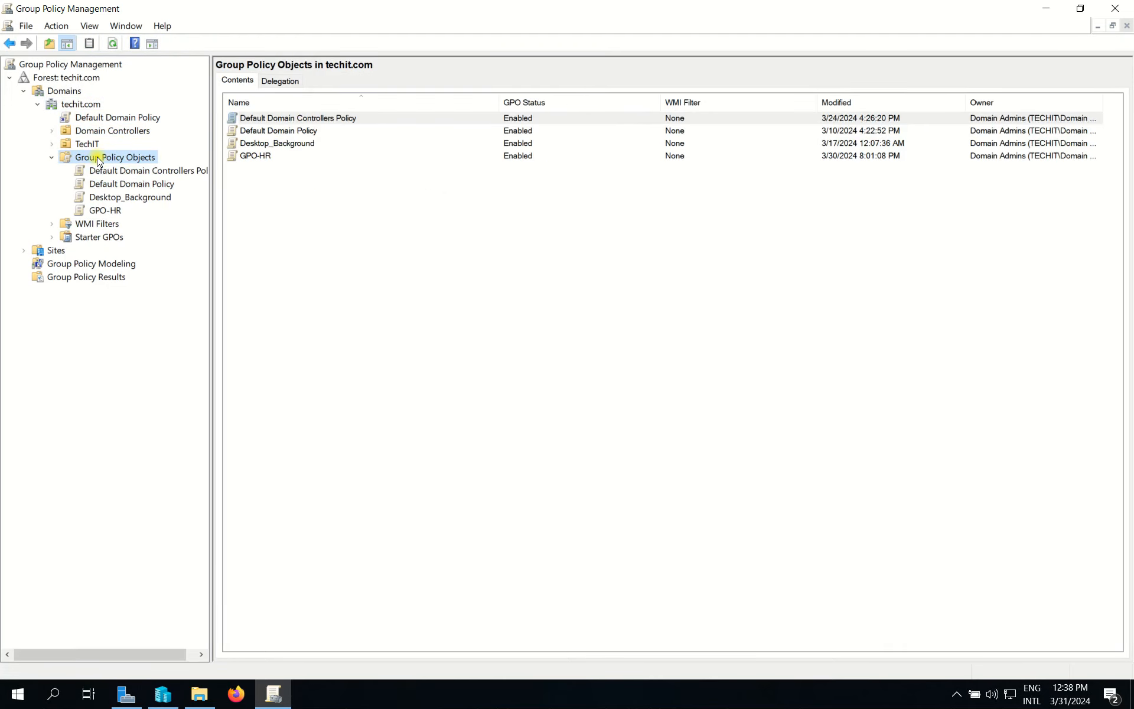
pyautogui.rightClick(99, 161)
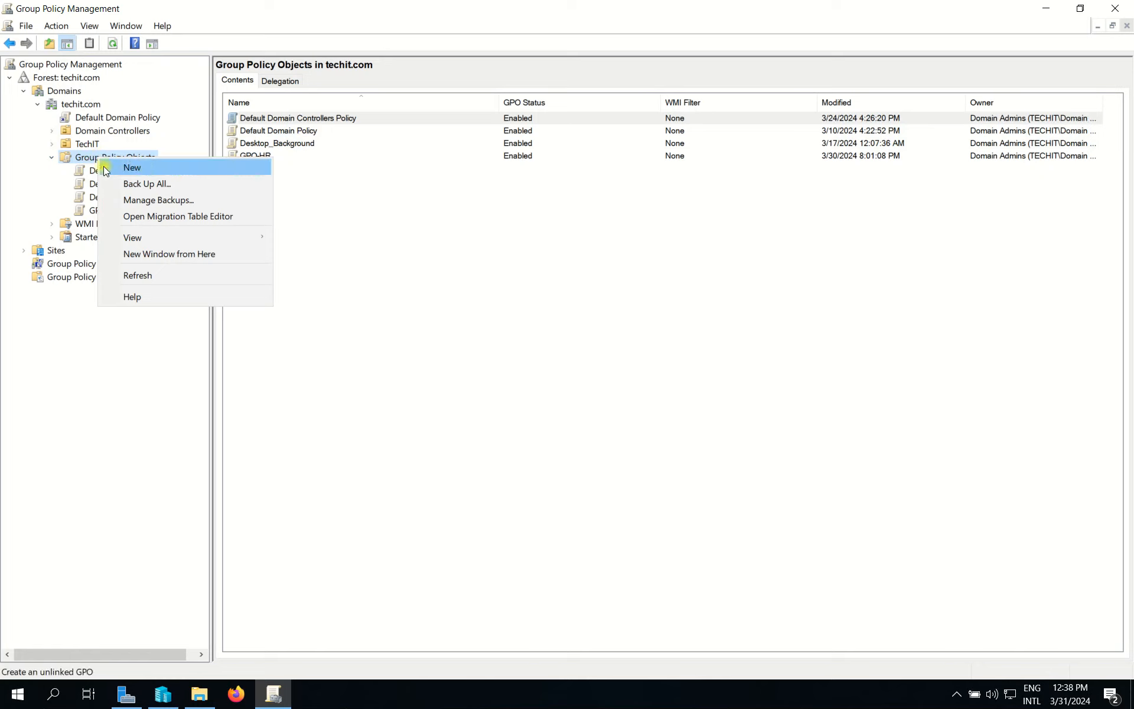
pyautogui.click(124, 170)
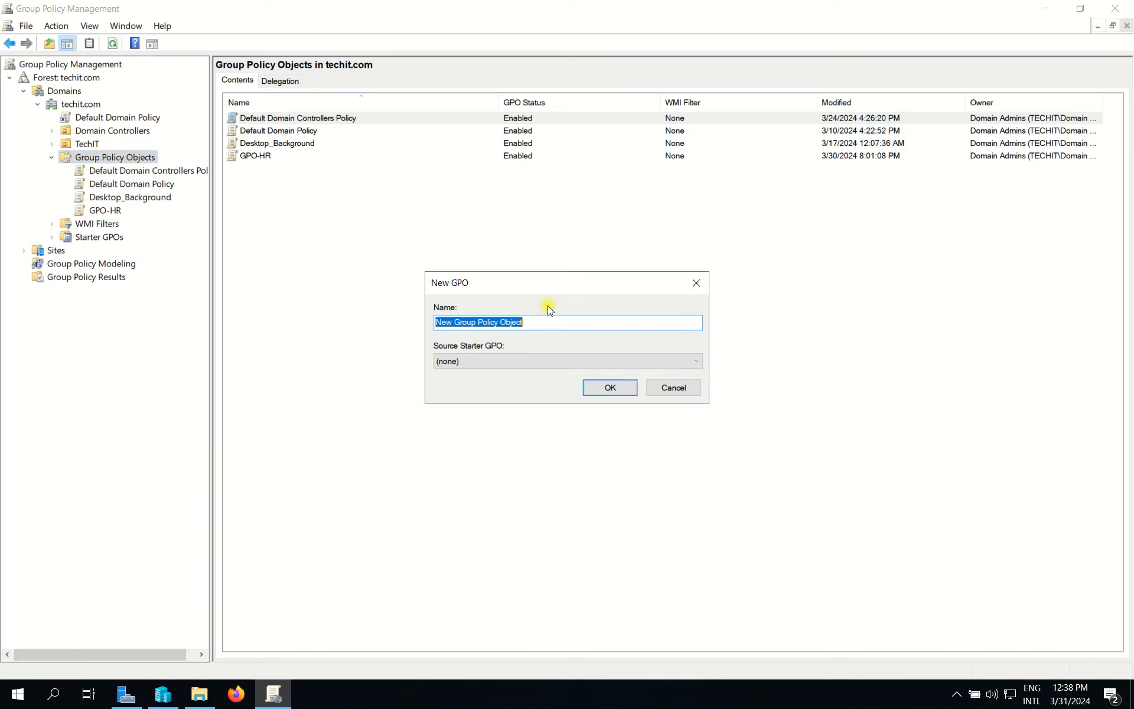
pyautogui.write('Auditing')
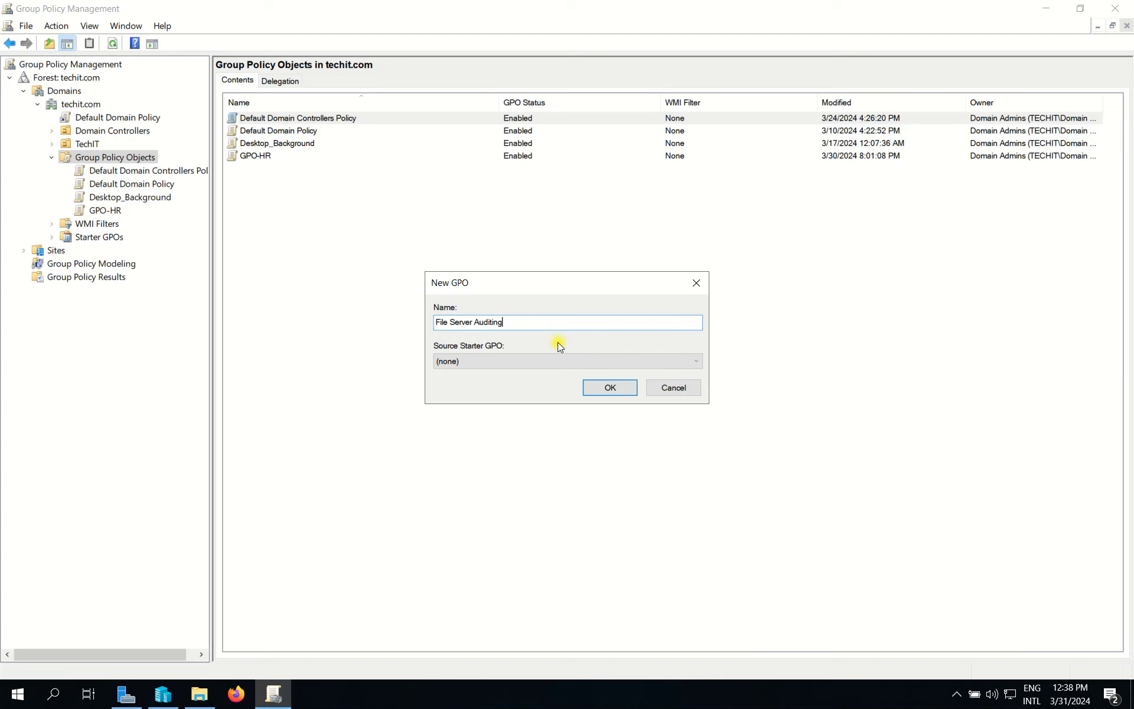
pyautogui.click(625, 391)
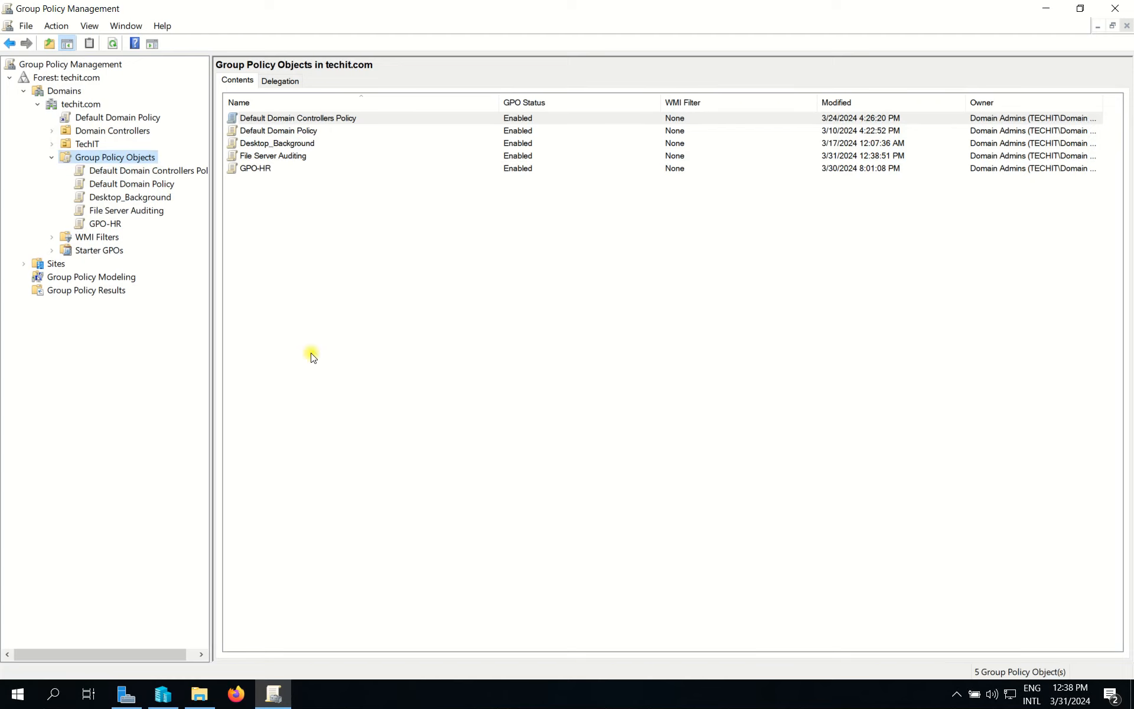
# Step: Edit the File Server Auditing GPO and browse its Computer Configuration Preferences
pyautogui.rightClick(144, 214)
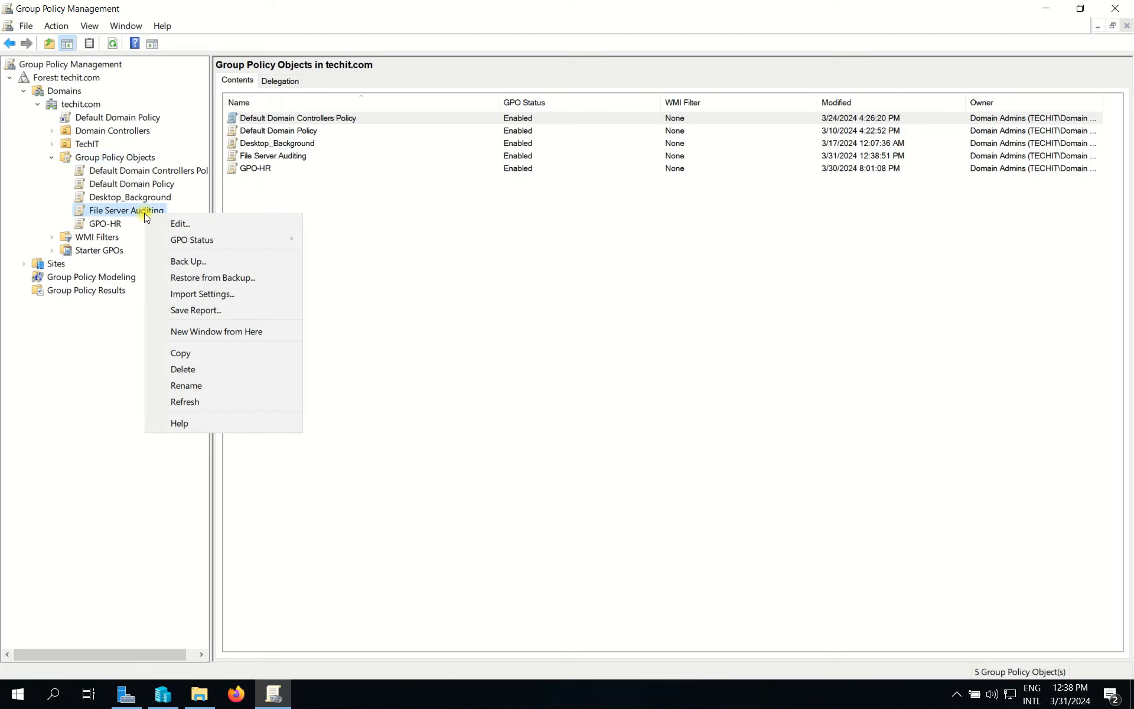
pyautogui.click(216, 223)
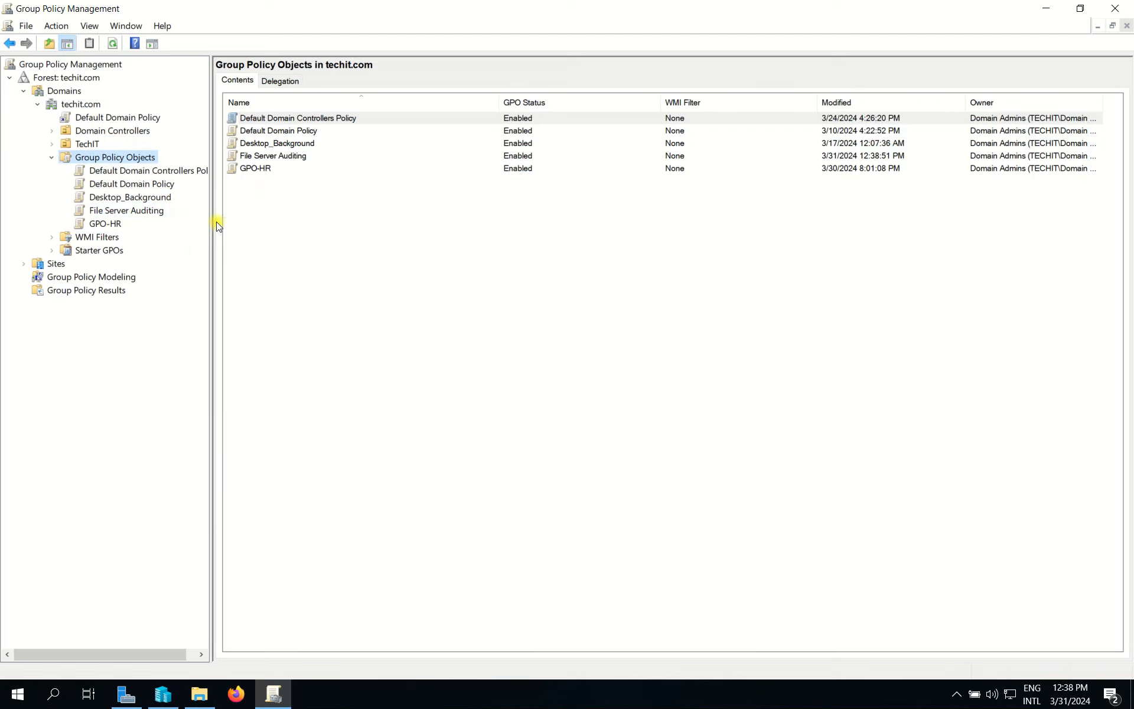
pyautogui.moveTo(420, 71); pyautogui.dragTo(523, 72)
pyautogui.click(258, 143)
pyautogui.click(240, 170)
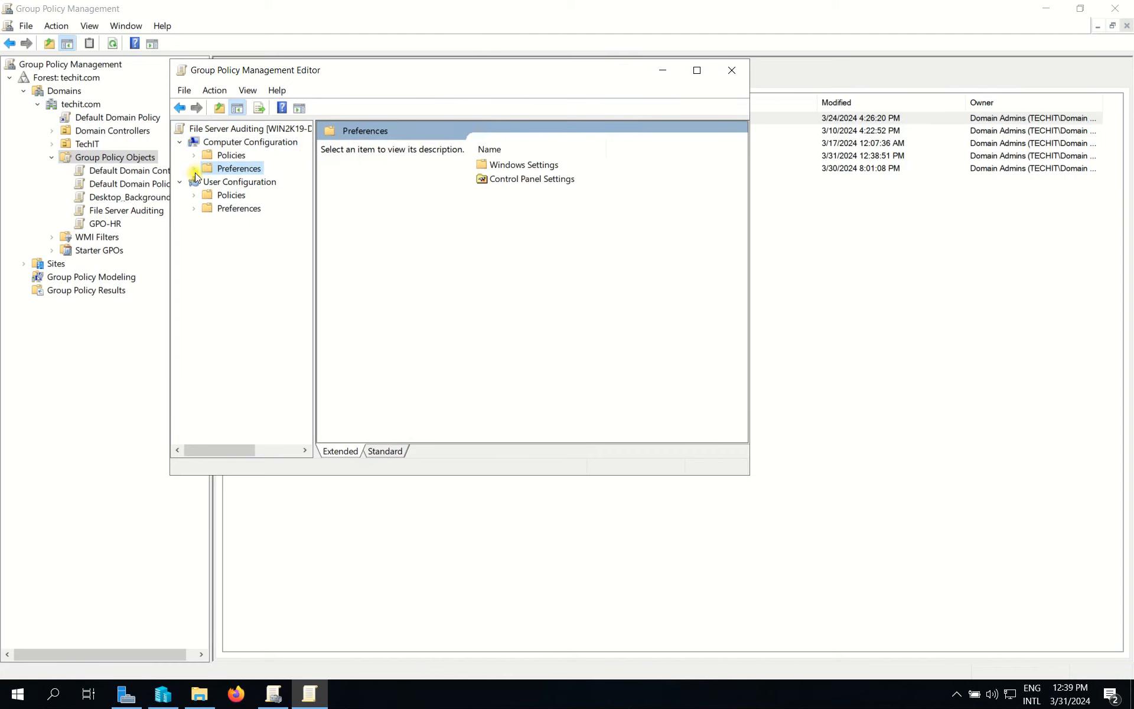
pyautogui.click(193, 169)
pyautogui.click(258, 183)
pyautogui.click(208, 182)
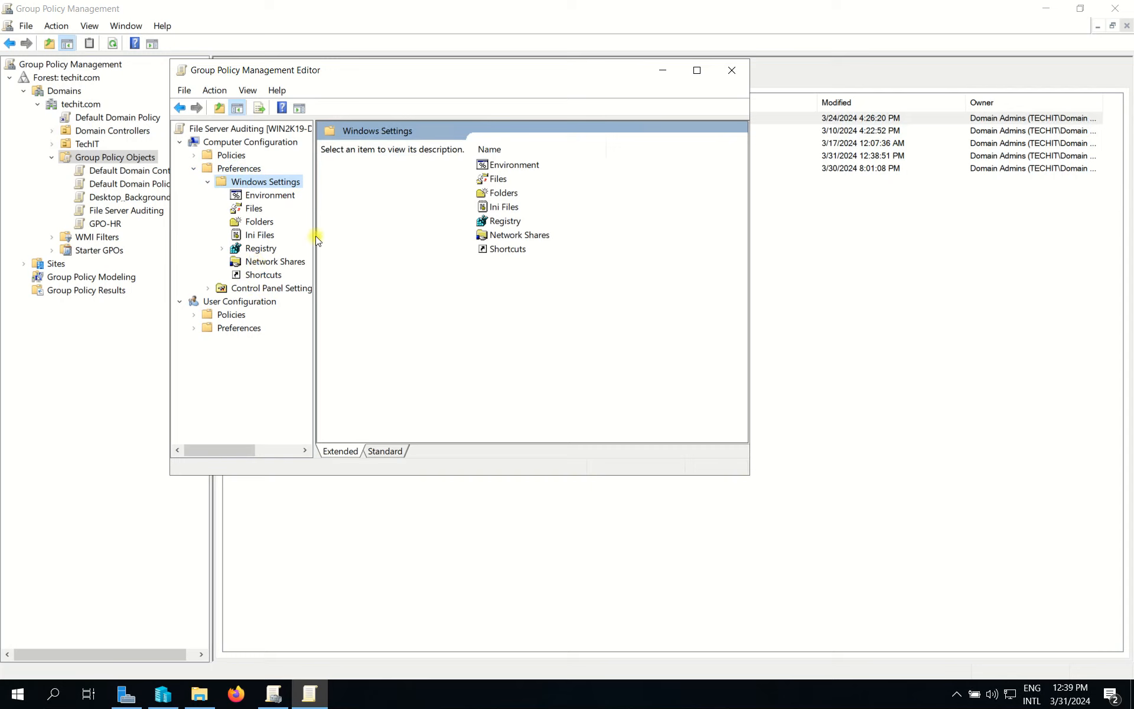
pyautogui.moveTo(315, 236); pyautogui.dragTo(341, 236)
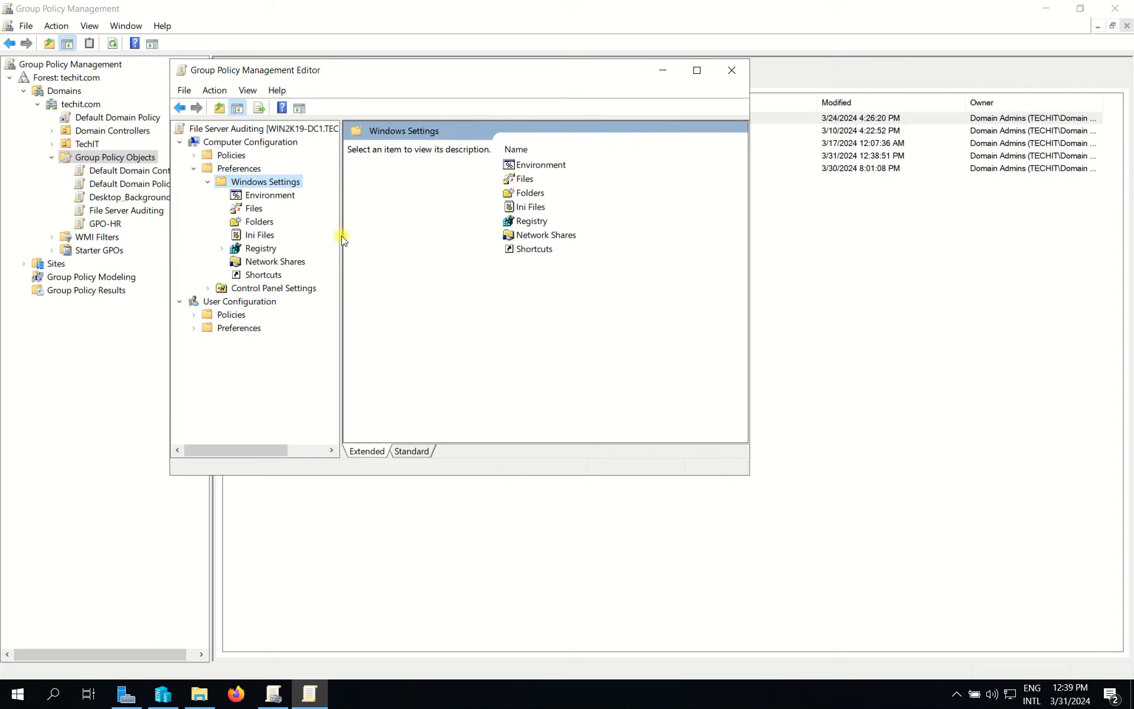
# Step: Navigate to Policies > Windows Settings > Security Settings > Local Policies > Audit Policy
pyautogui.click(195, 169)
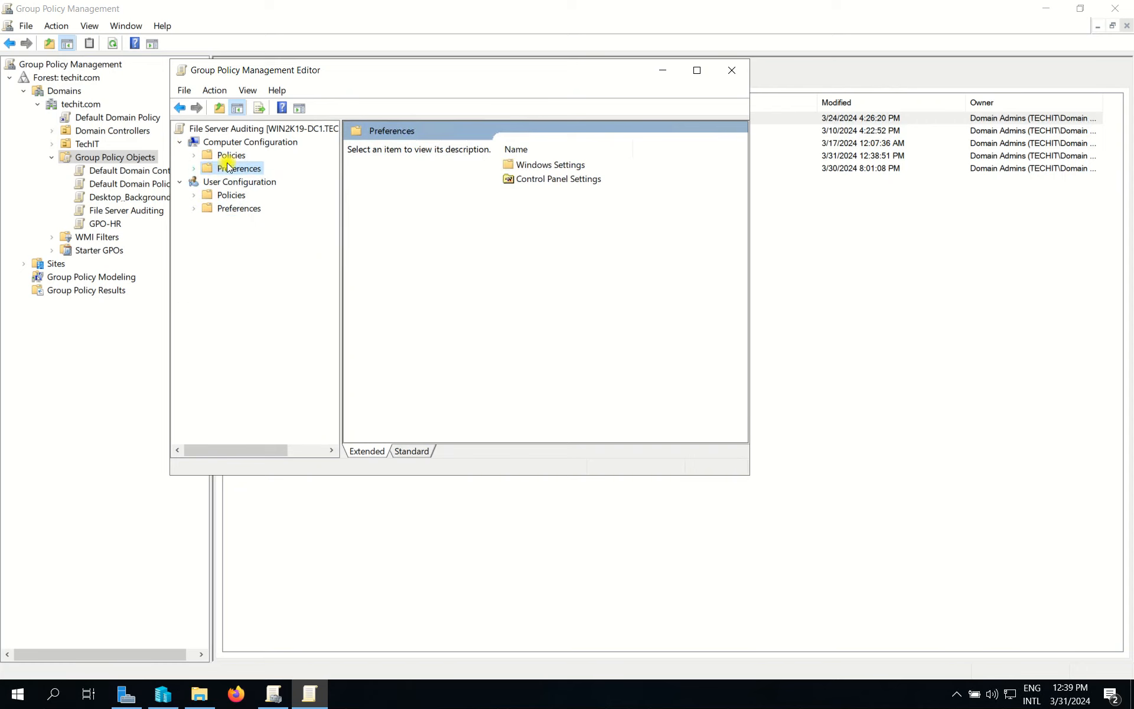
pyautogui.click(212, 156)
pyautogui.click(194, 156)
pyautogui.click(214, 182)
pyautogui.click(209, 183)
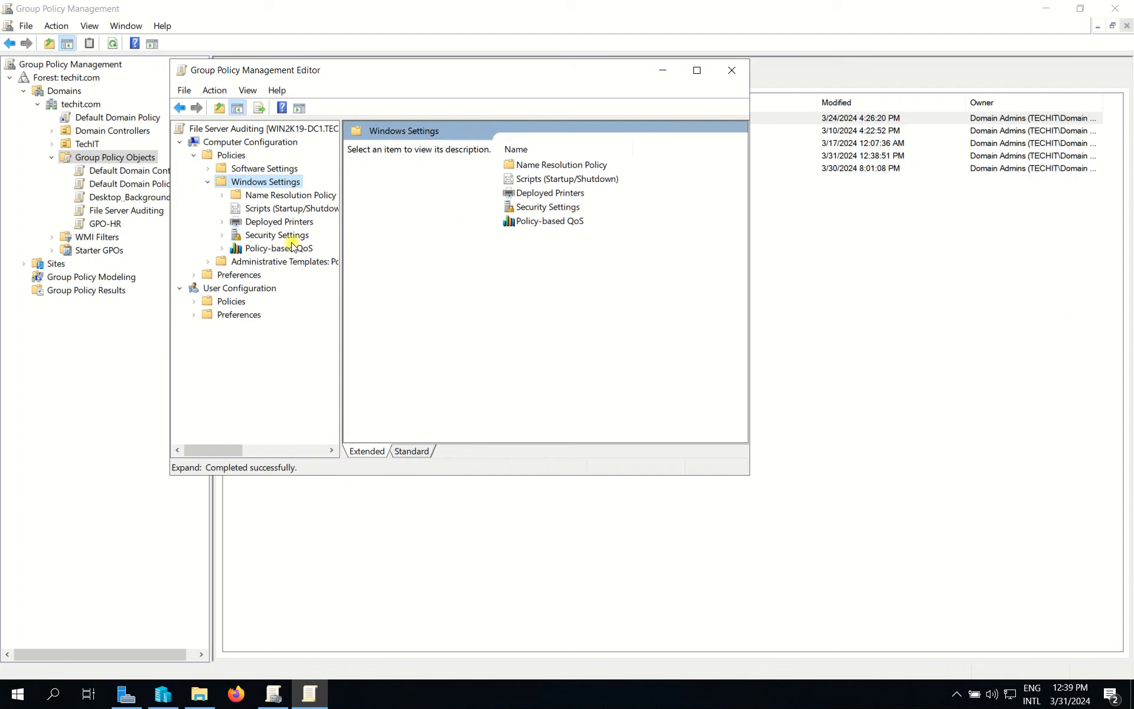
pyautogui.click(274, 235)
pyautogui.click(226, 236)
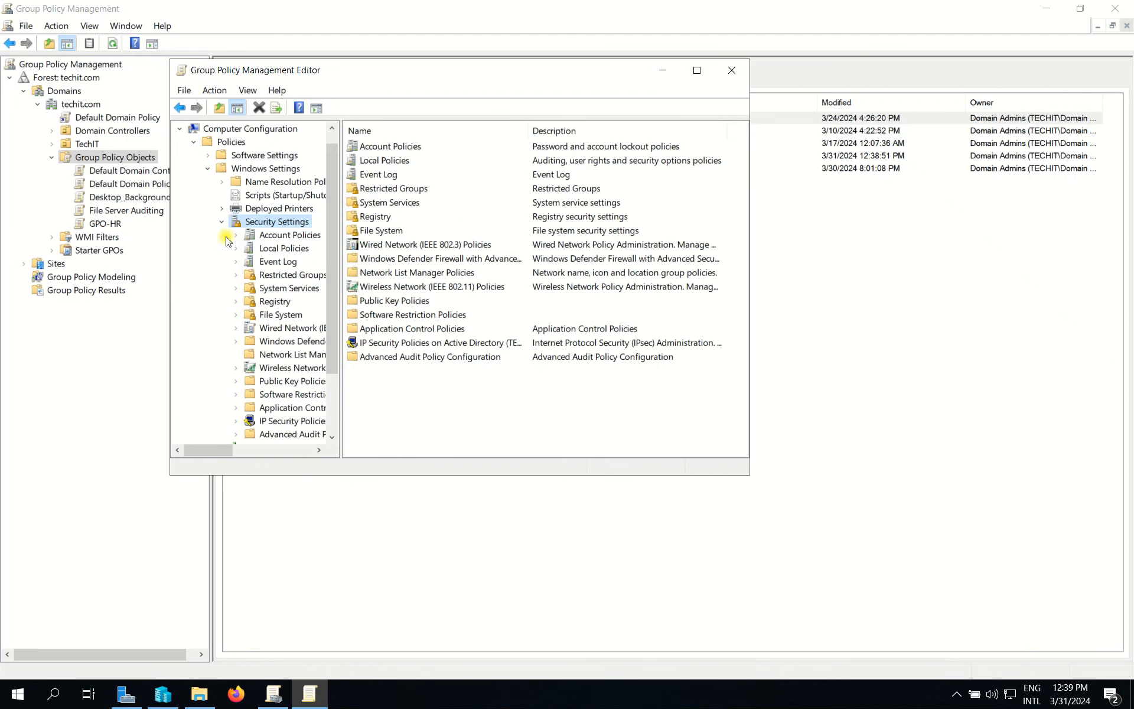
pyautogui.click(281, 250)
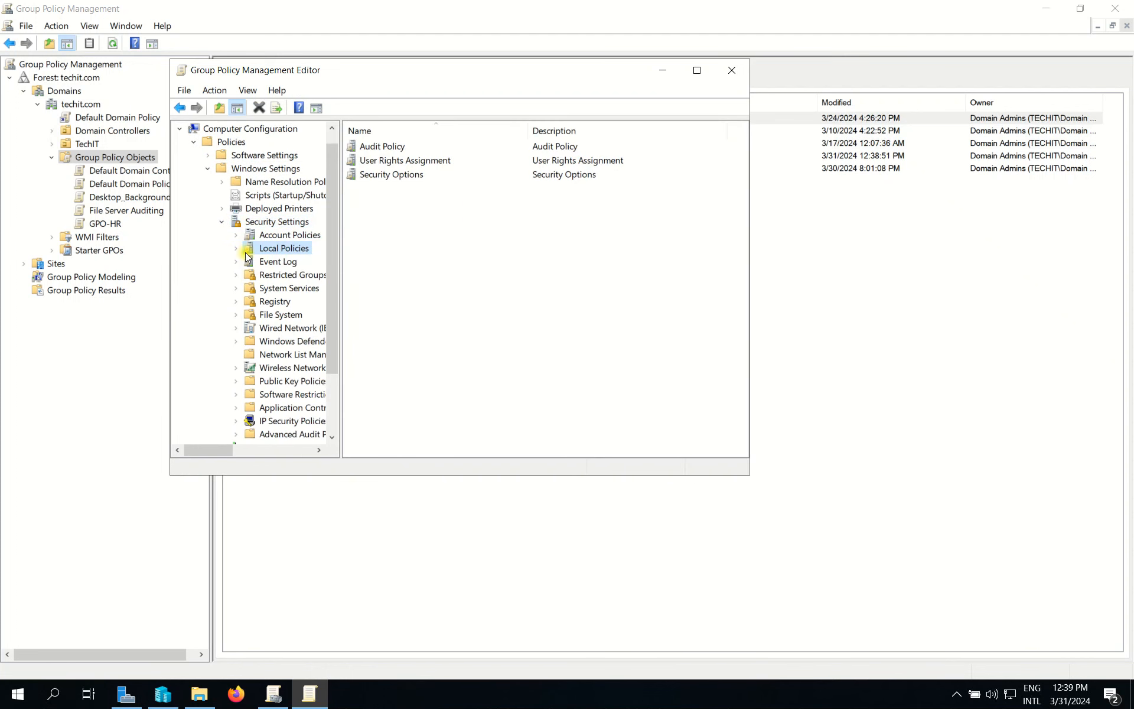
pyautogui.click(236, 249)
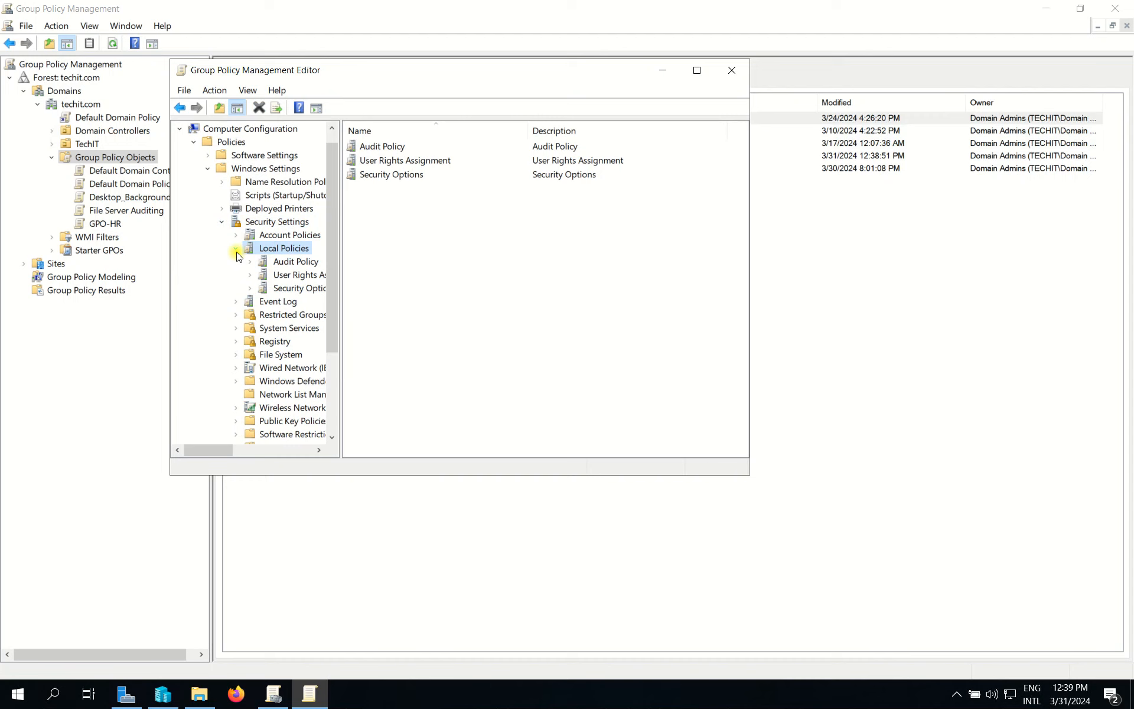
pyautogui.click(300, 262)
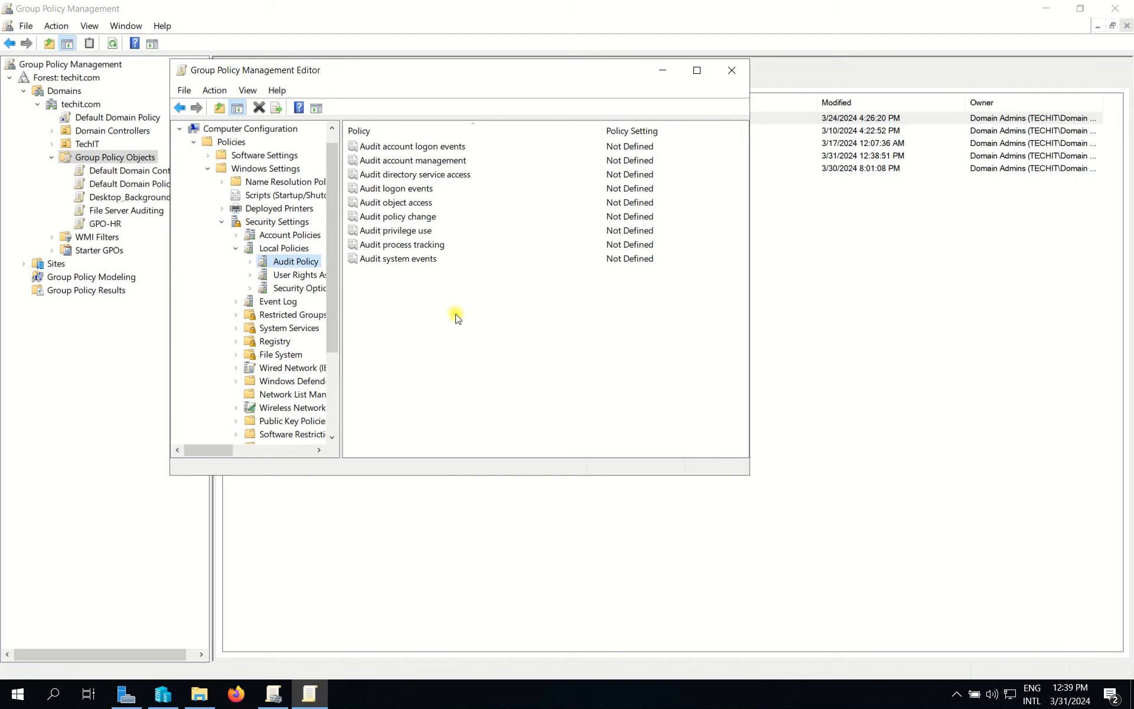
# Step: Open Audit object access properties and turn on Define these policy settings
pyautogui.click(409, 204)
pyautogui.rightClick(408, 205)
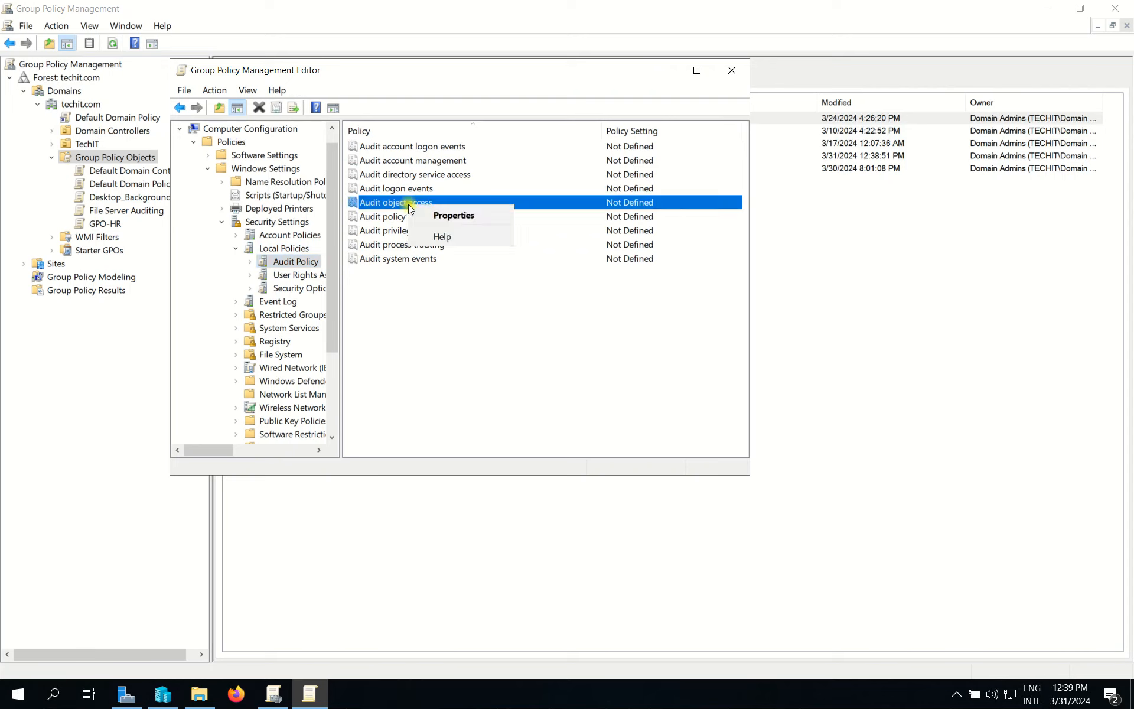
pyautogui.click(470, 214)
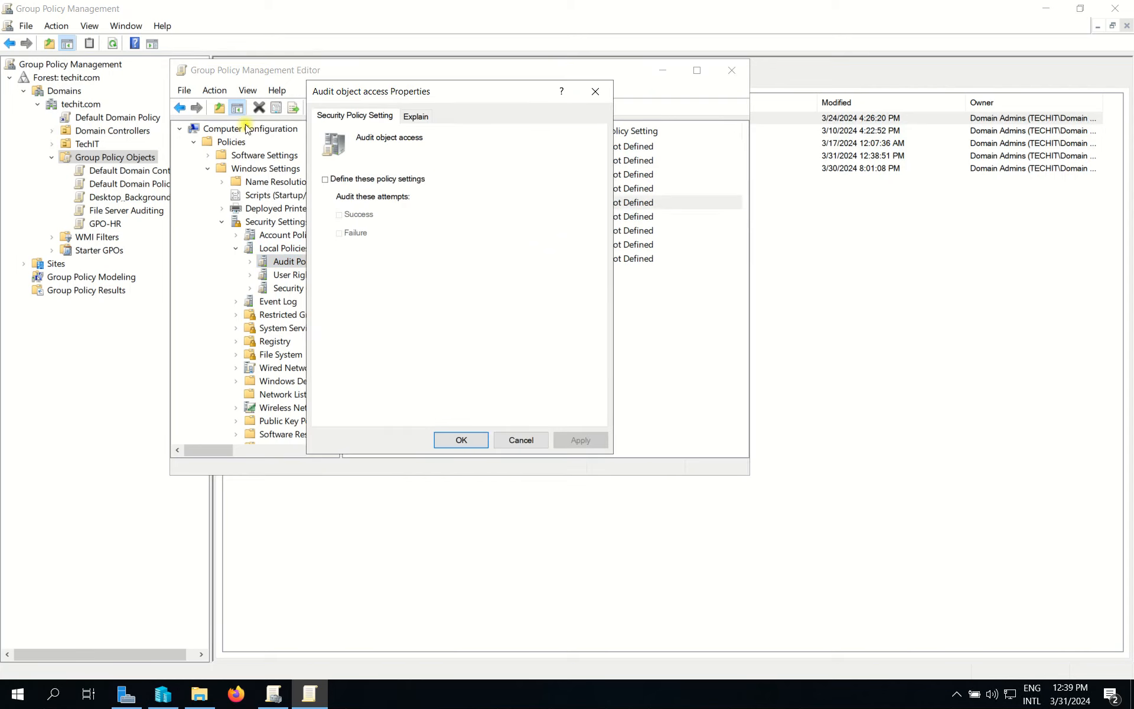
pyautogui.press('Escape')
pyautogui.click(293, 683)
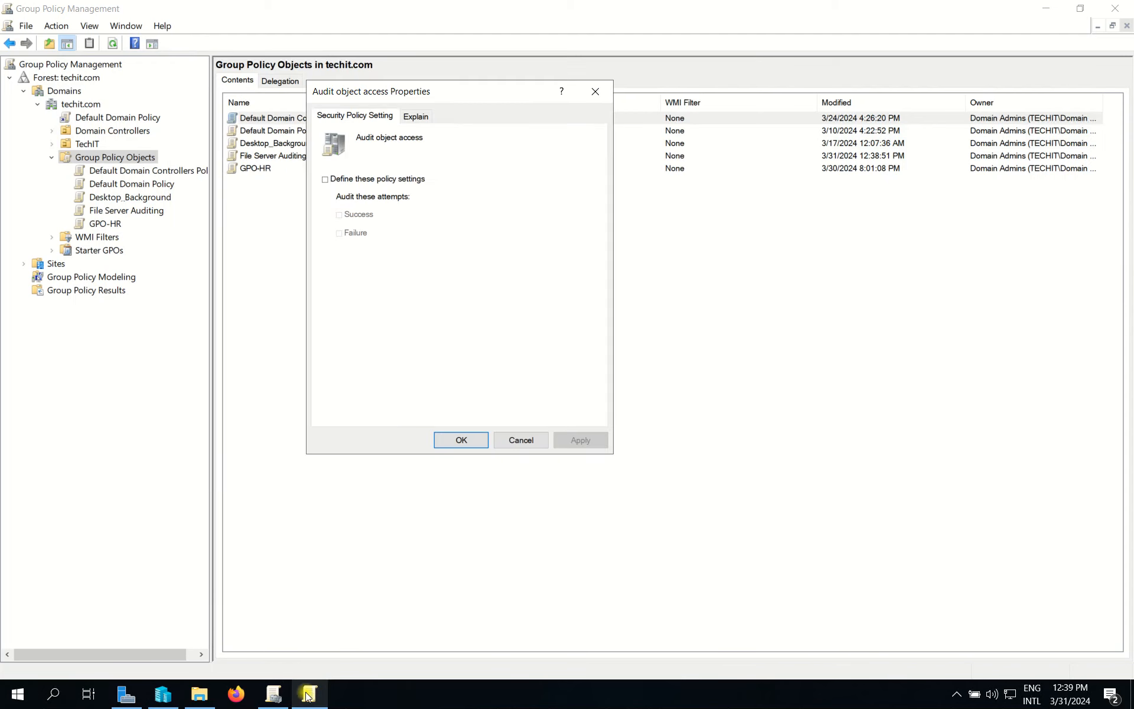
pyautogui.click(359, 178)
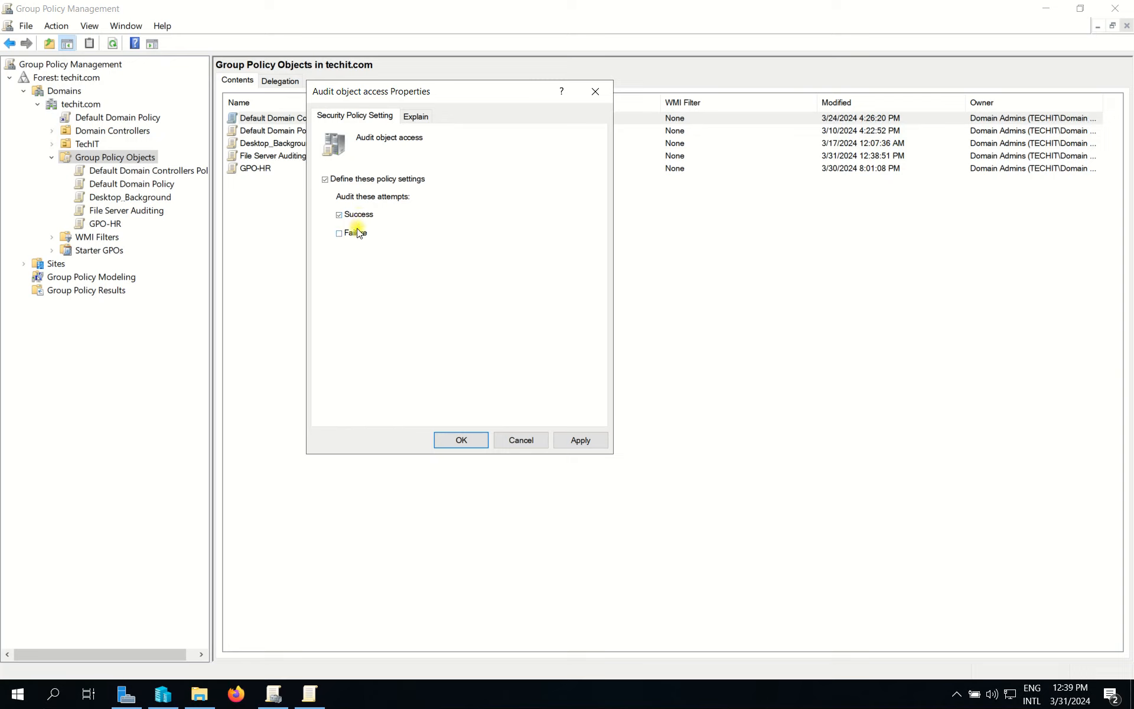
# Step: Read the Explain tab describing object access auditing
pyautogui.click(414, 118)
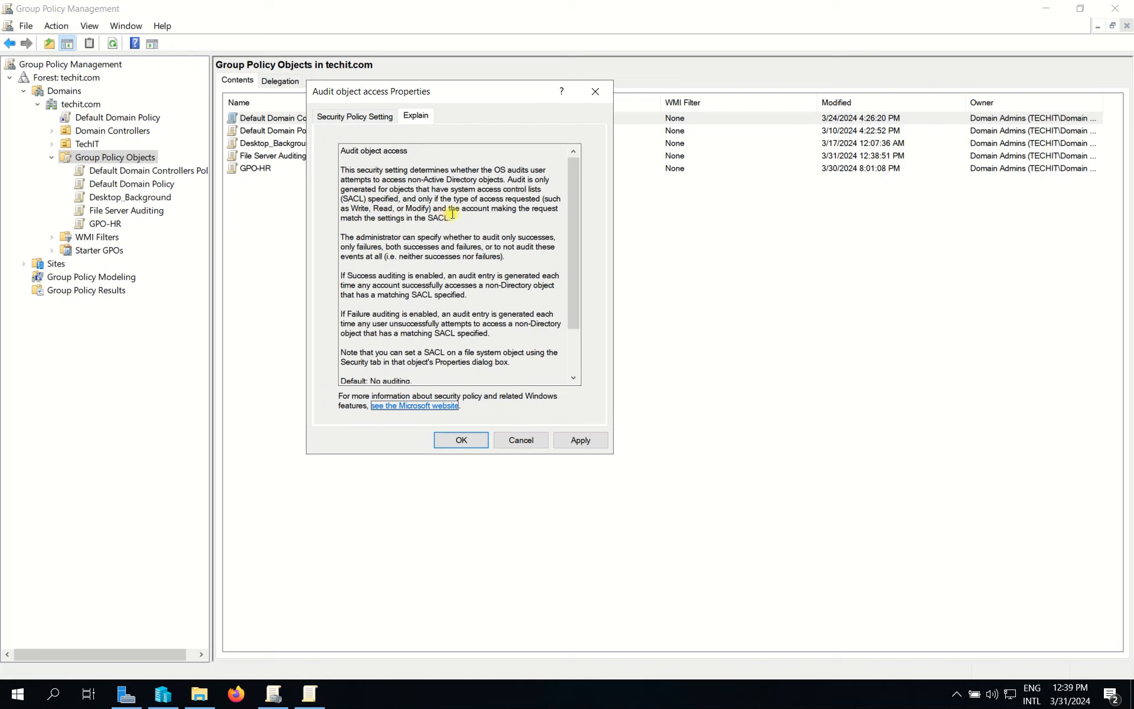
pyautogui.moveTo(460, 217); pyautogui.dragTo(341, 170)
pyautogui.moveTo(470, 295); pyautogui.dragTo(341, 218)
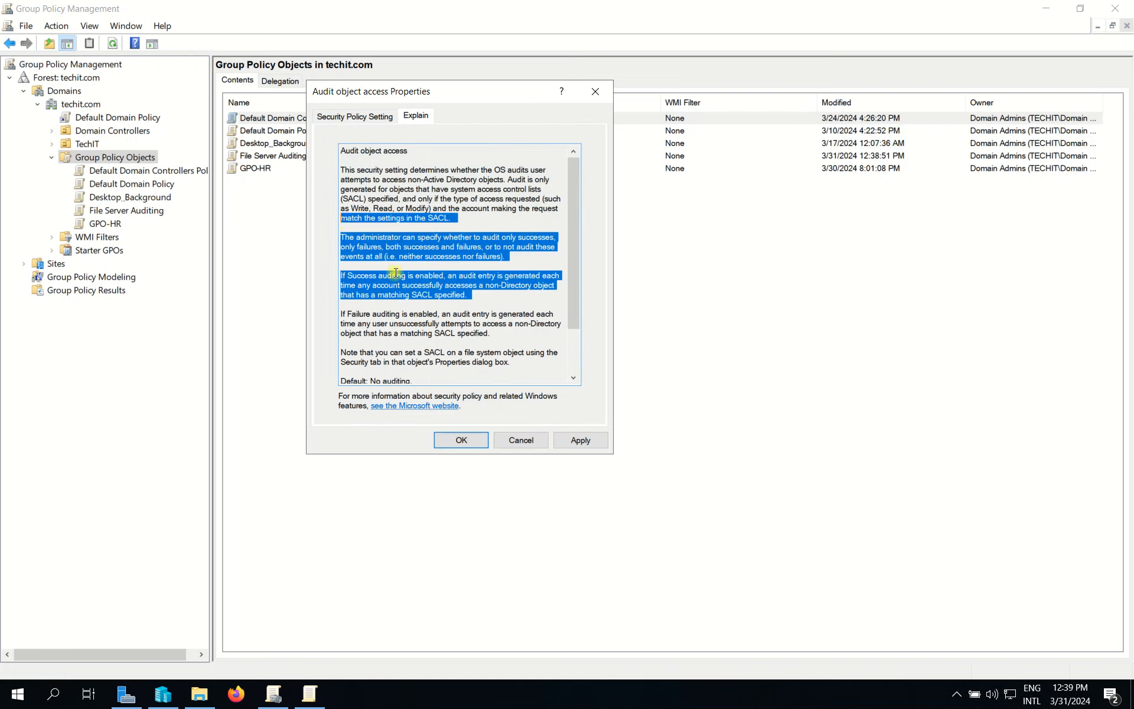
pyautogui.scroll(-2, 486, 362)
pyautogui.moveTo(487, 362); pyautogui.dragTo(330, 248)
# Step: Apply Success and Failure auditing for Audit object access and close the dialog
pyautogui.click(341, 117)
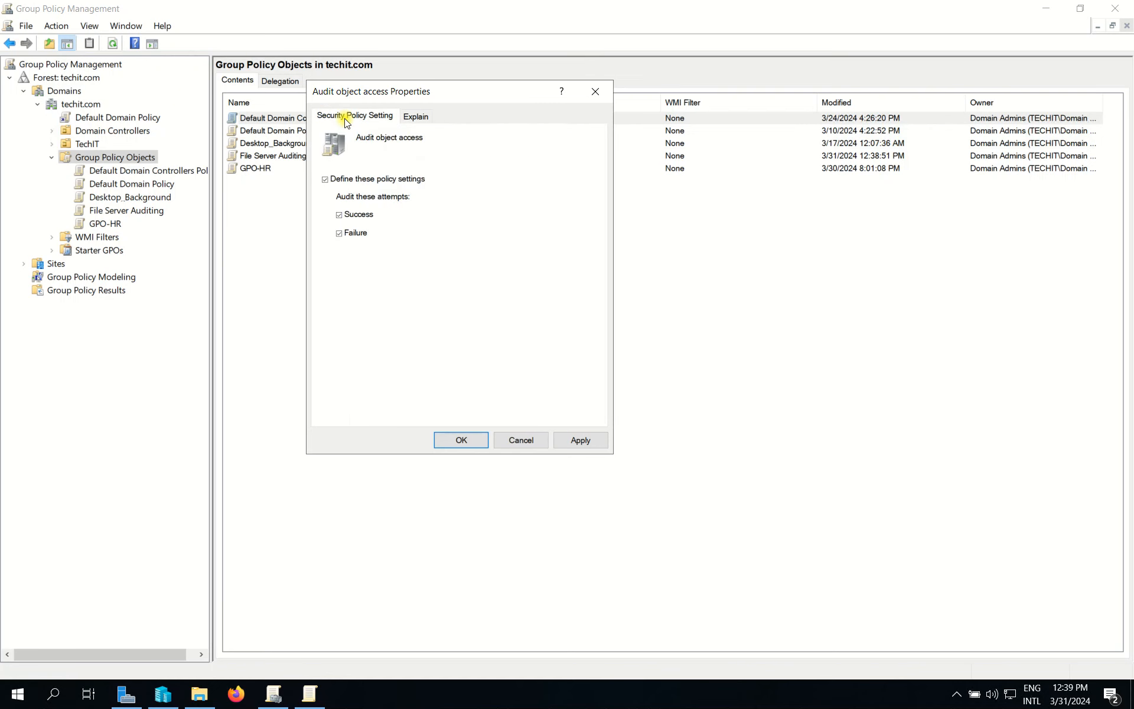
pyautogui.click(580, 441)
pyautogui.click(470, 441)
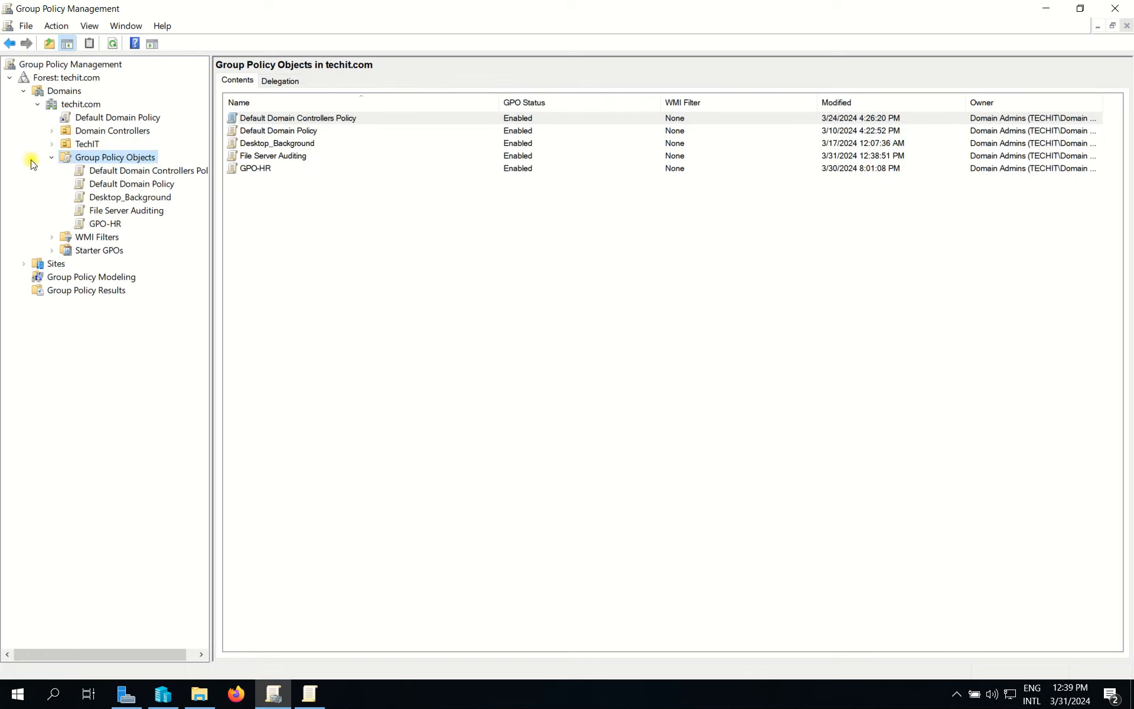
pyautogui.click(310, 693)
pyautogui.moveTo(332, 245); pyautogui.dragTo(333, 325)
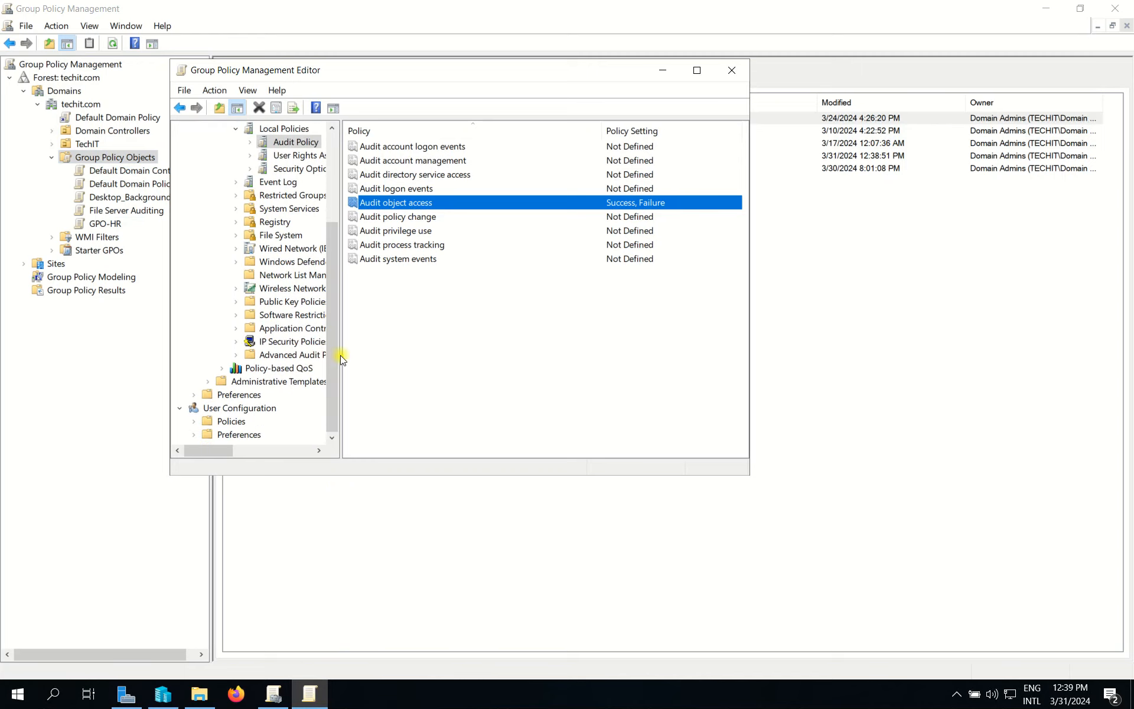
# Step: Maximize the editor and expand Advanced Audit Policy Configuration > Audit Policies
pyautogui.click(695, 69)
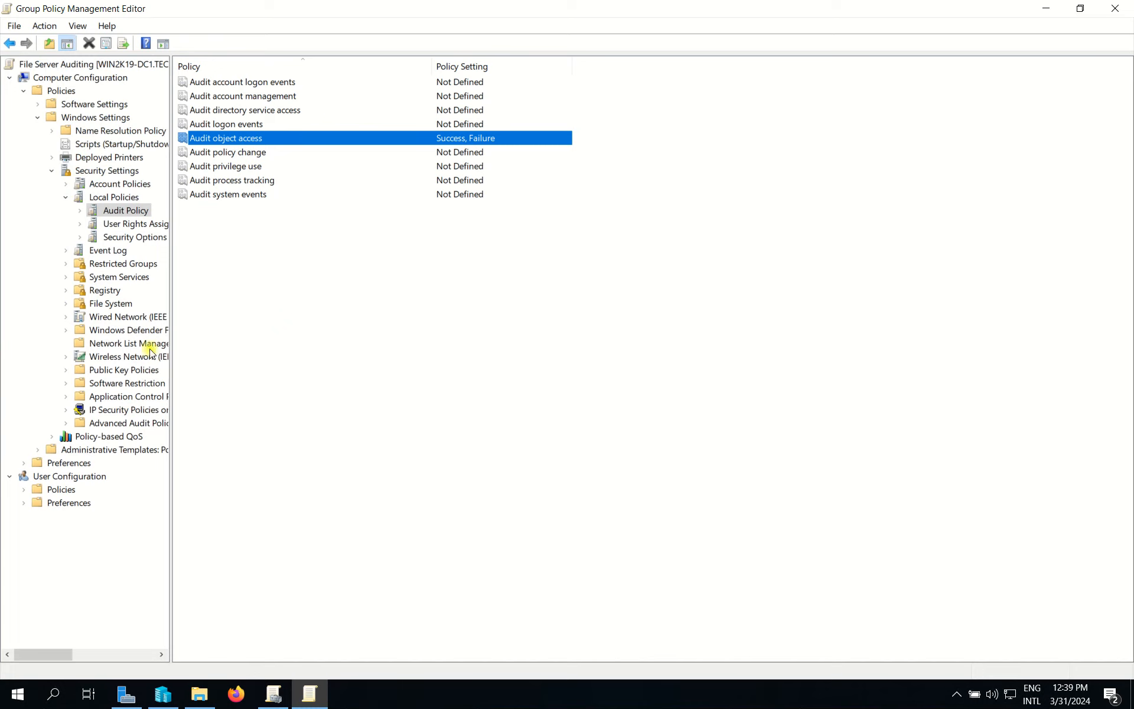
pyautogui.moveTo(169, 352); pyautogui.dragTo(278, 378)
pyautogui.click(224, 424)
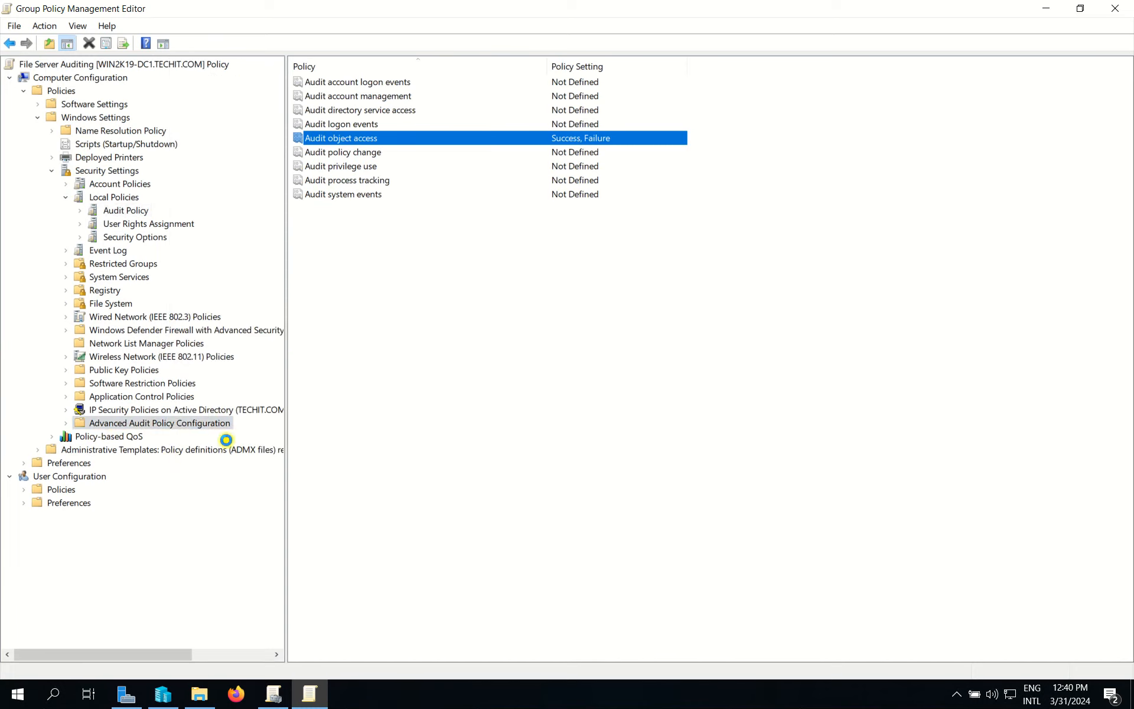
pyautogui.click(65, 423)
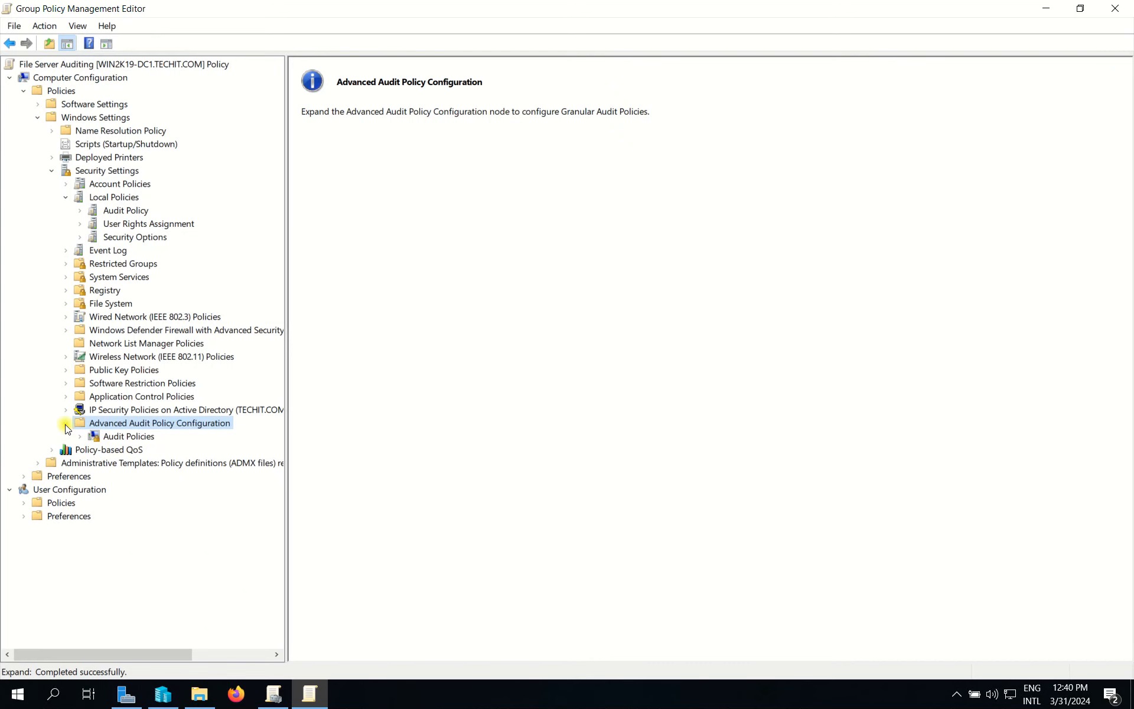
pyautogui.click(136, 441)
pyautogui.click(81, 436)
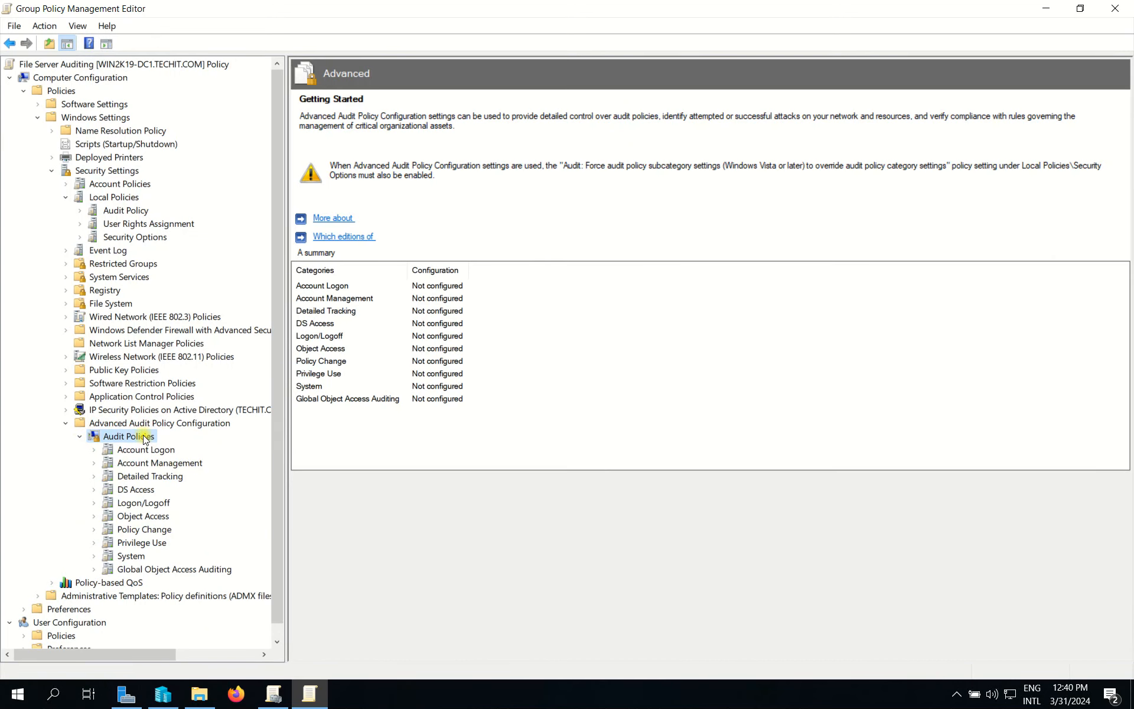
# Step: Open Audit File System under Object Access and enable Configure the following audit events
pyautogui.click(188, 462)
pyautogui.click(162, 450)
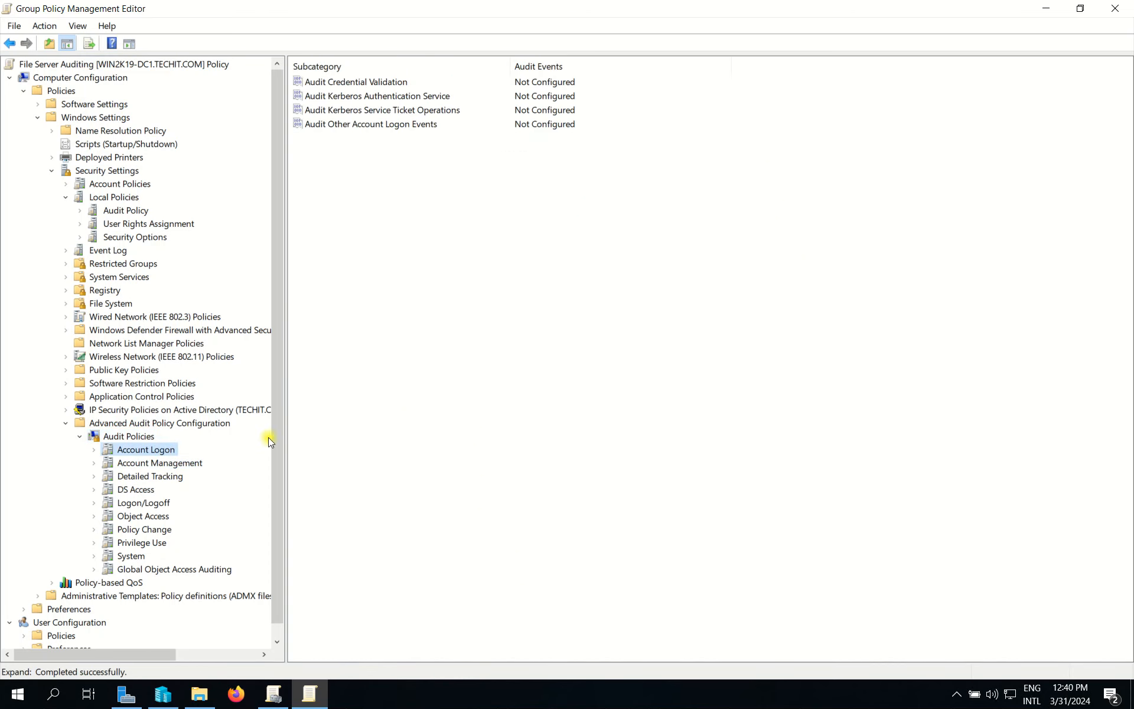
pyautogui.click(156, 518)
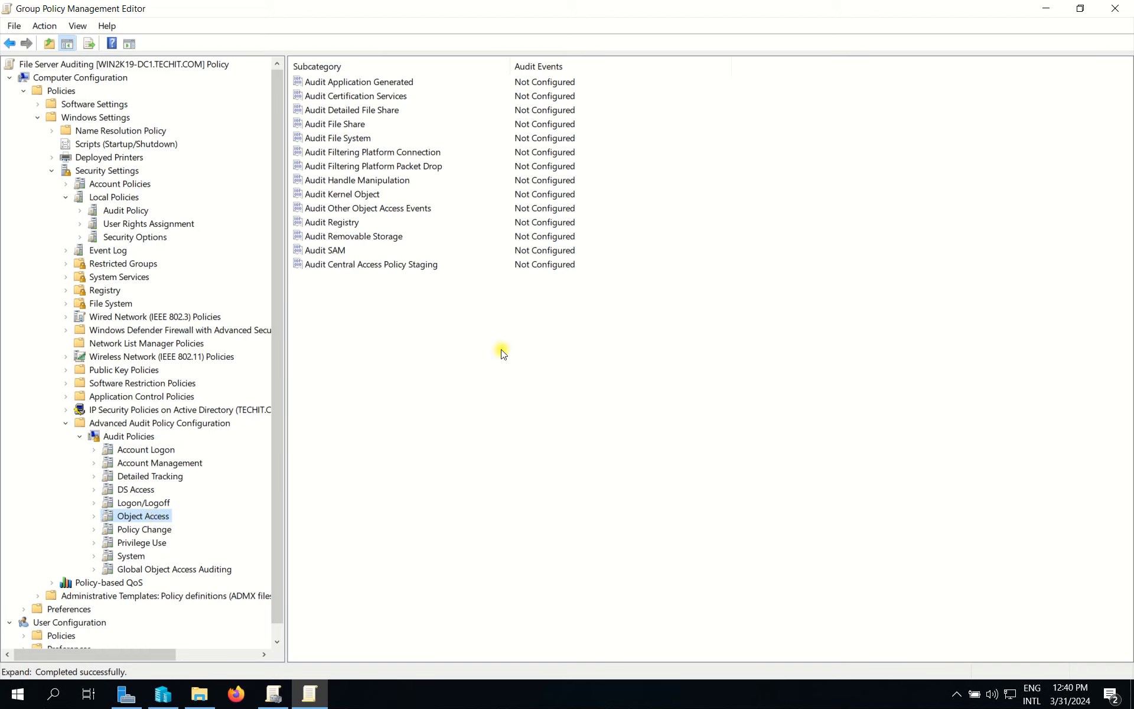
pyautogui.doubleClick(331, 139)
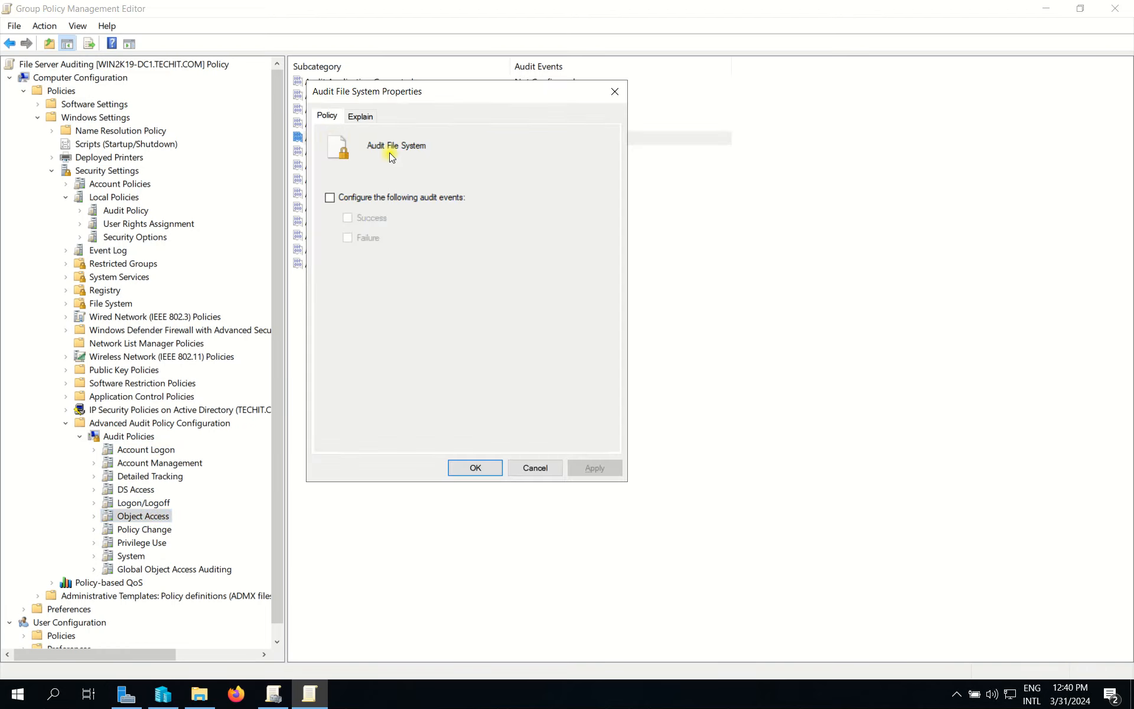
pyautogui.click(358, 202)
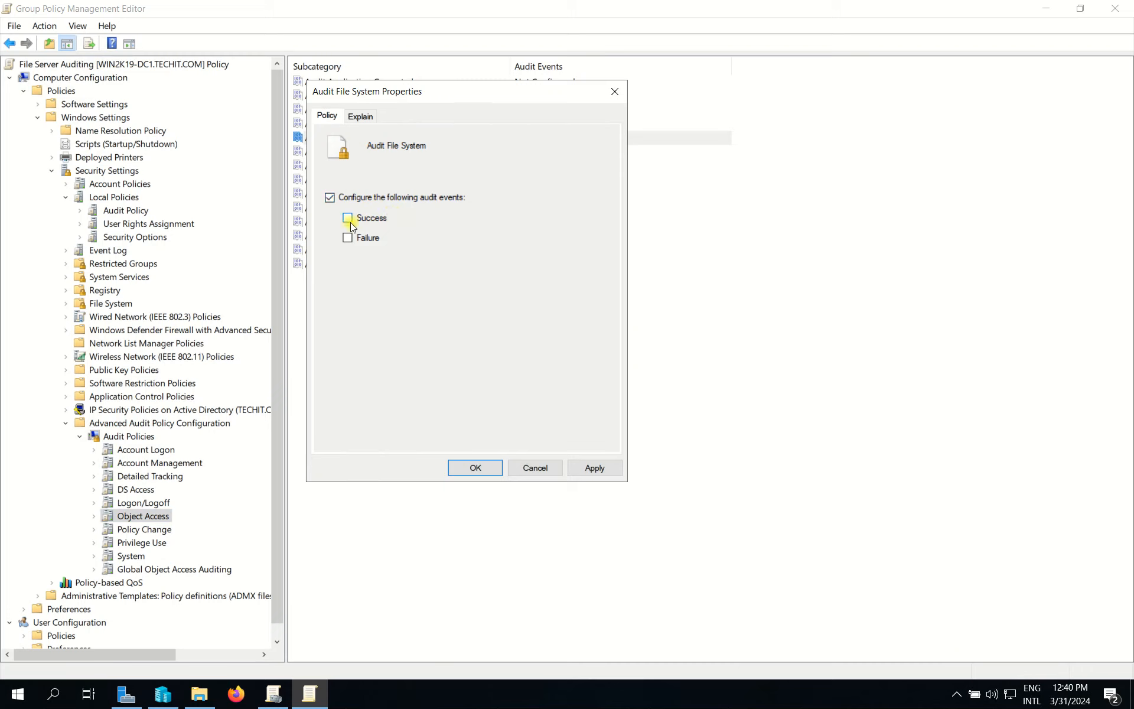
# Step: Set Audit File System to Success and Failure, apply it, and close the editor
pyautogui.click(348, 241)
pyautogui.click(602, 469)
pyautogui.click(472, 468)
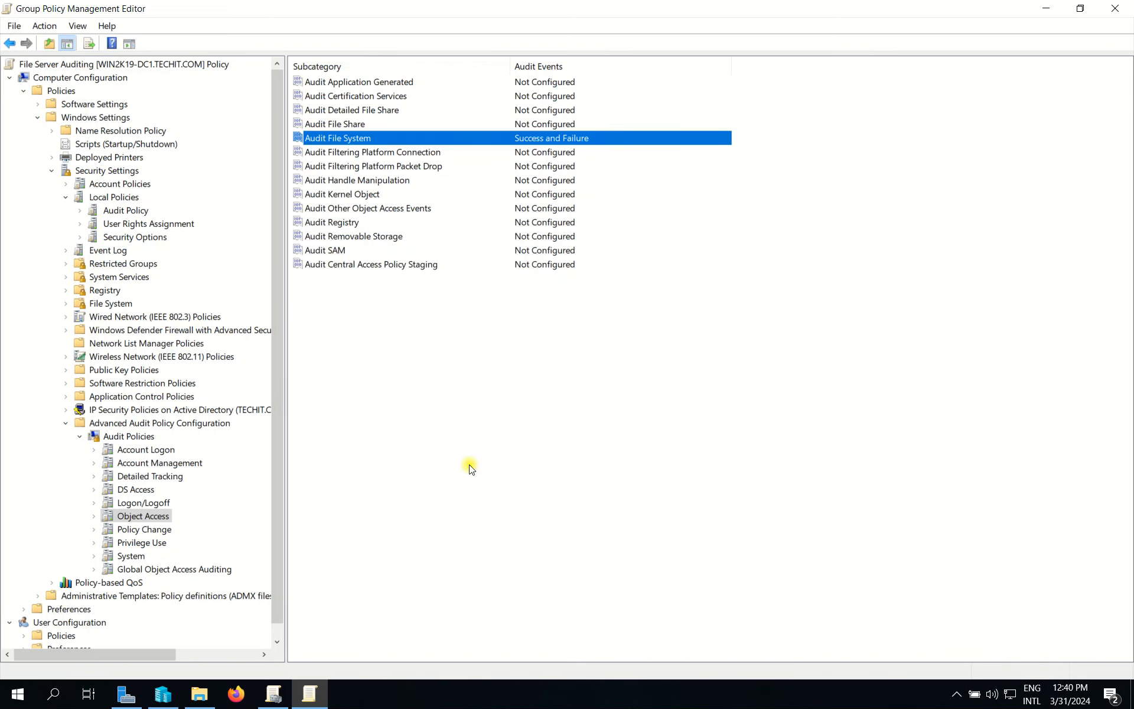
pyautogui.click(1114, 8)
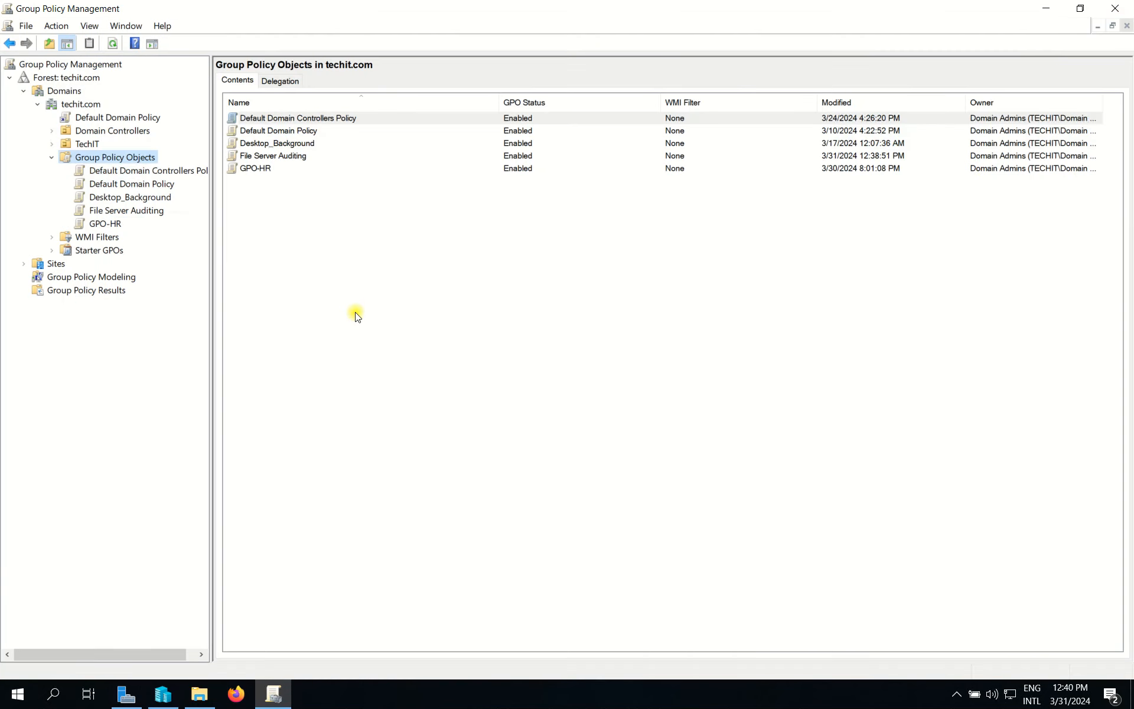
# Step: Link the File Server Auditing GPO to the Domain Controllers OU, then close the console
pyautogui.click(121, 212)
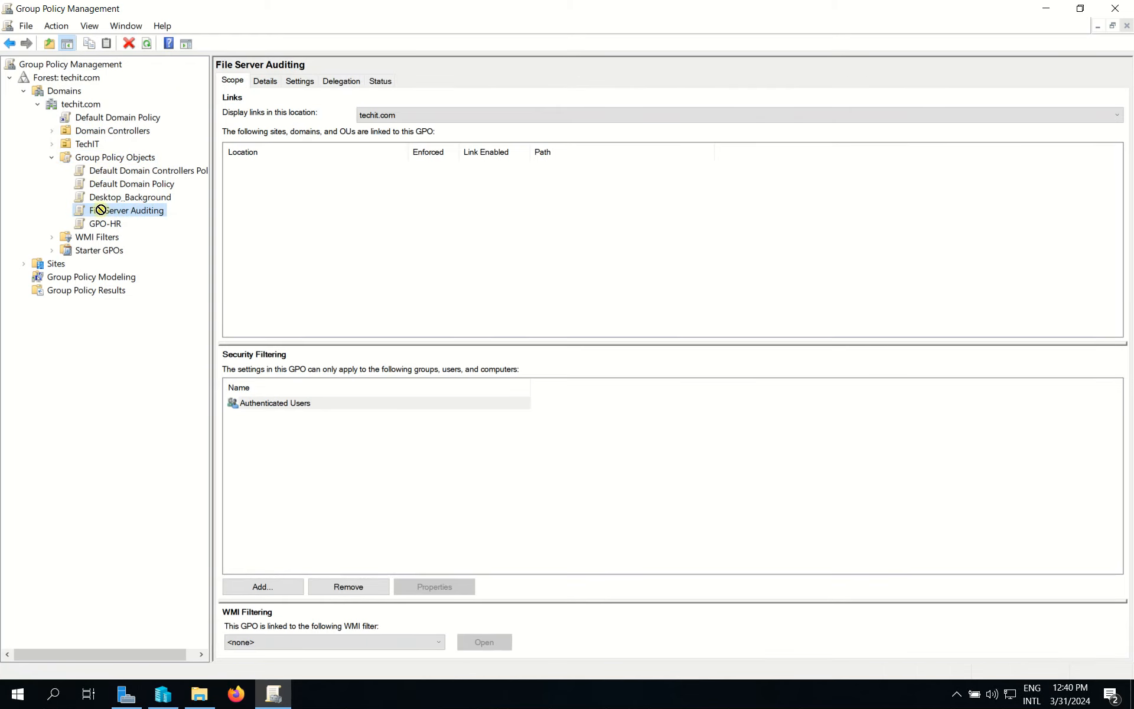
pyautogui.click(111, 132)
pyautogui.click(52, 130)
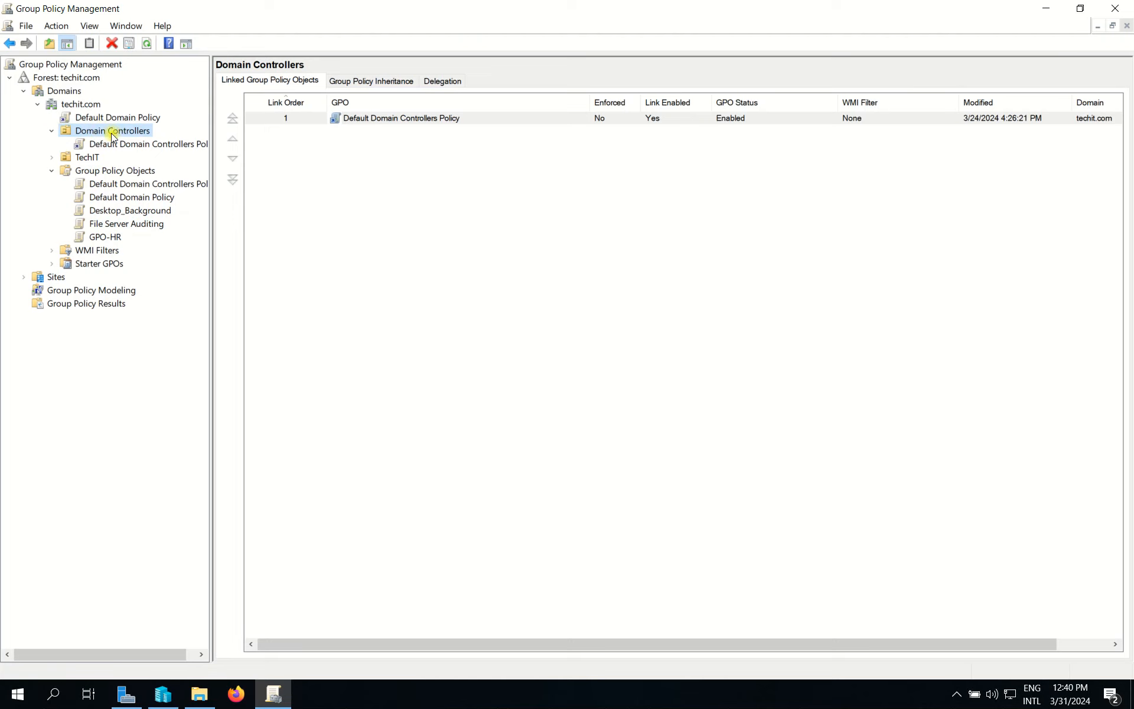
pyautogui.rightClick(109, 134)
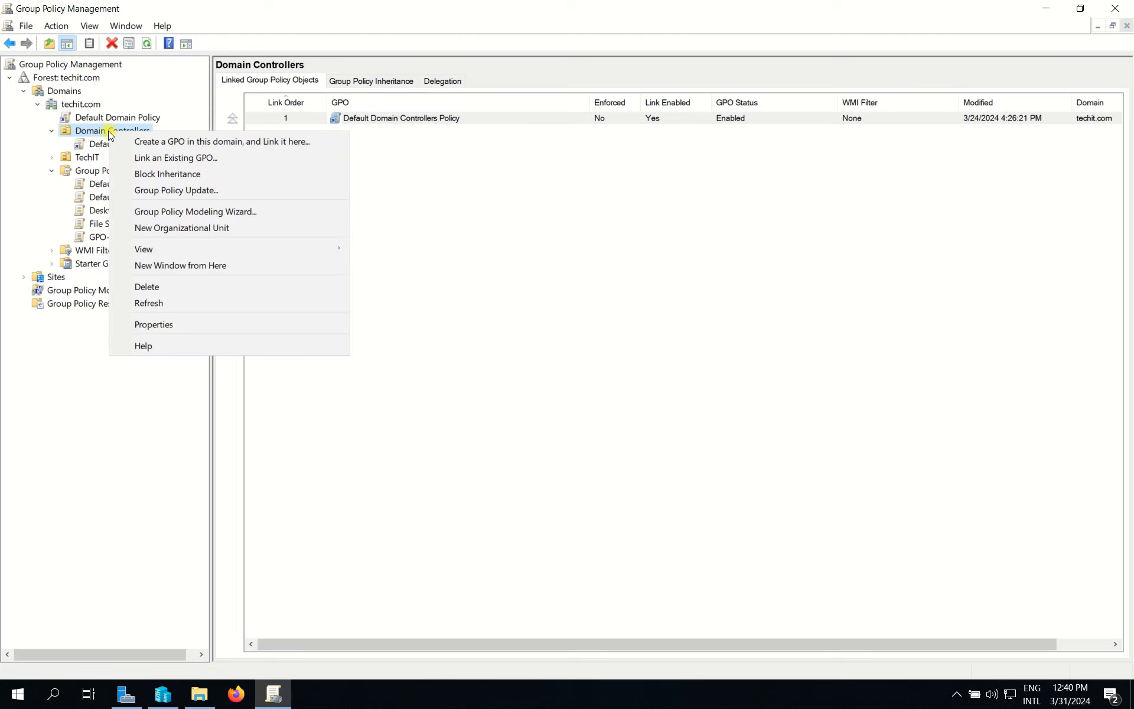
pyautogui.click(161, 161)
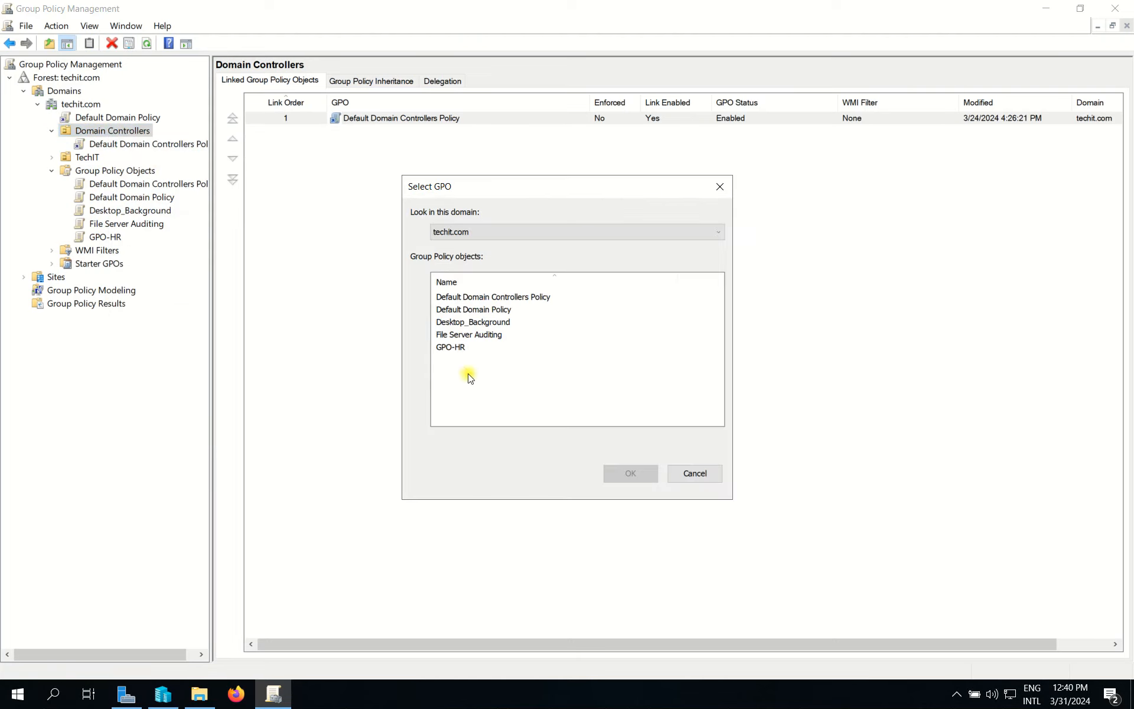
pyautogui.click(473, 335)
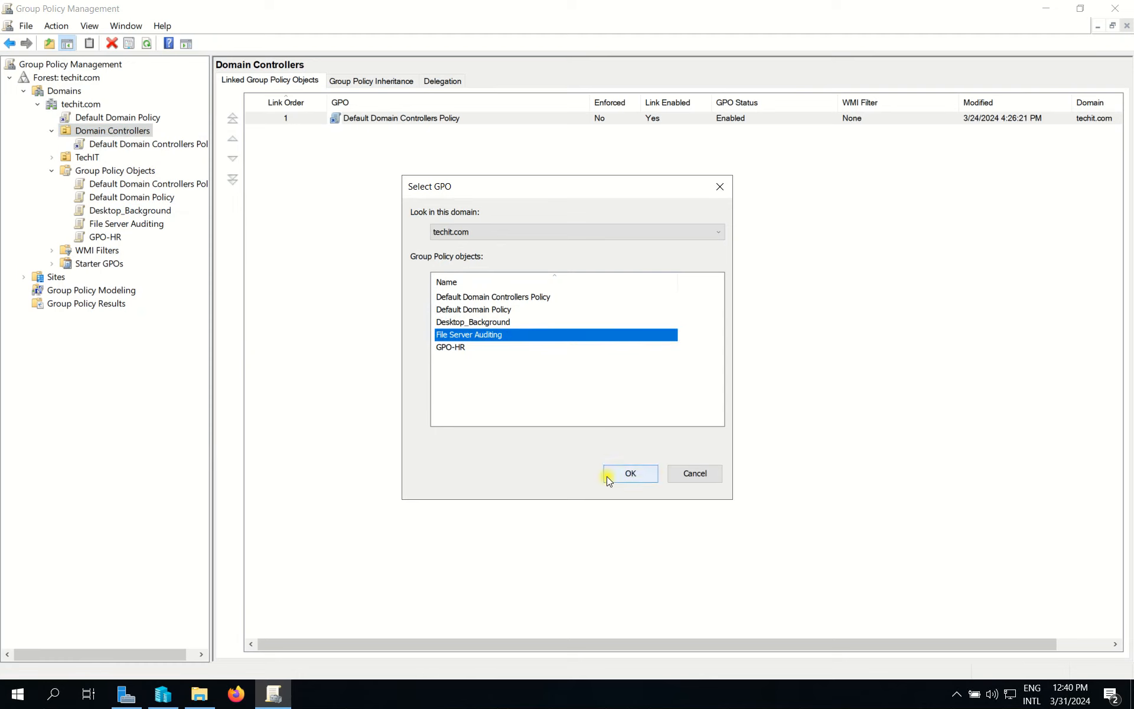
pyautogui.click(632, 475)
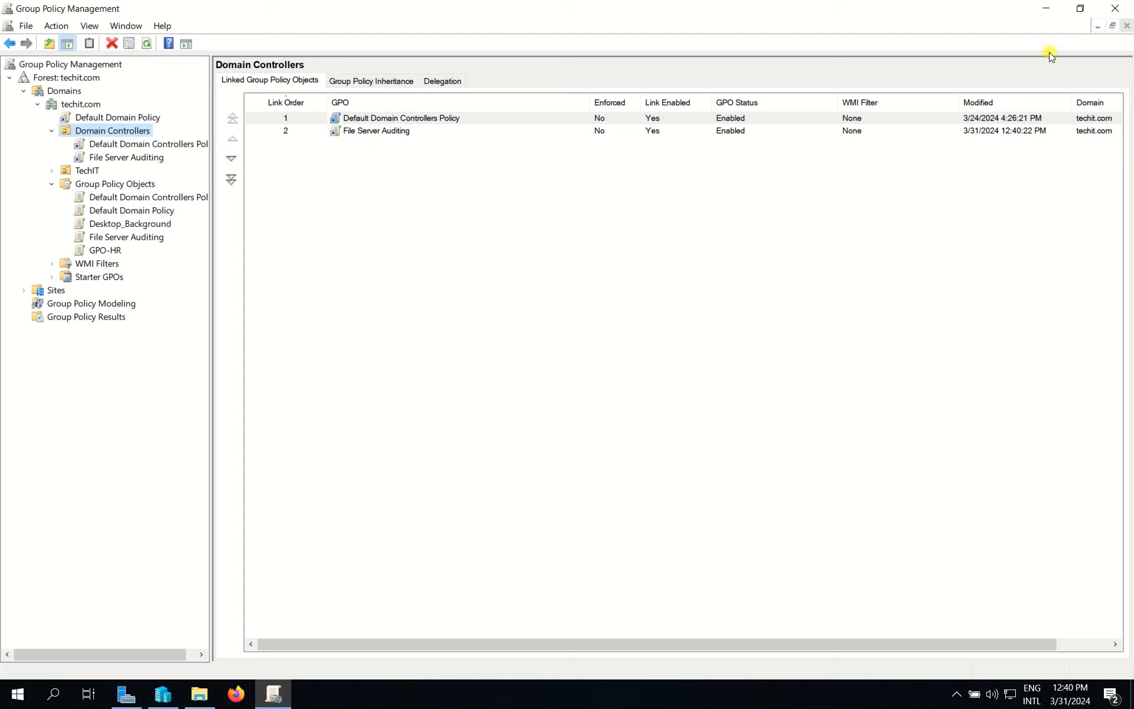
pyautogui.click(1121, 9)
# Step: Open Command Prompt and run the mistyped command 'gupdate /force'
pyautogui.press('super')
pyautogui.write('cmd')
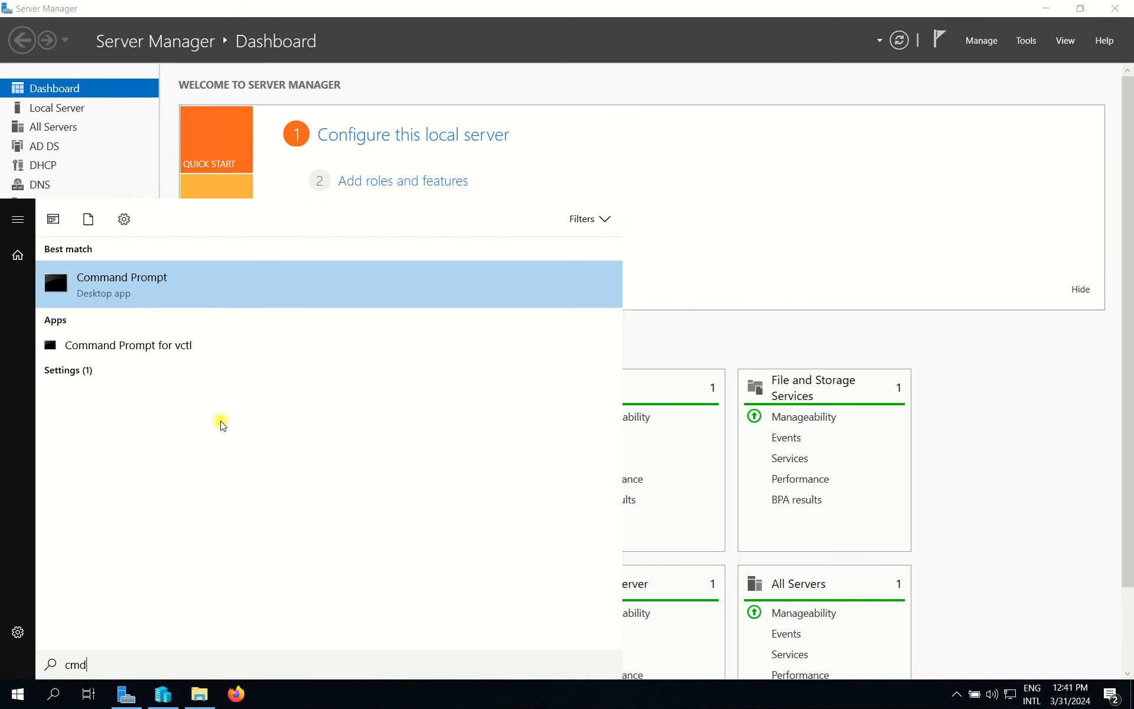
pyautogui.click(200, 289)
pyautogui.write('gupd')
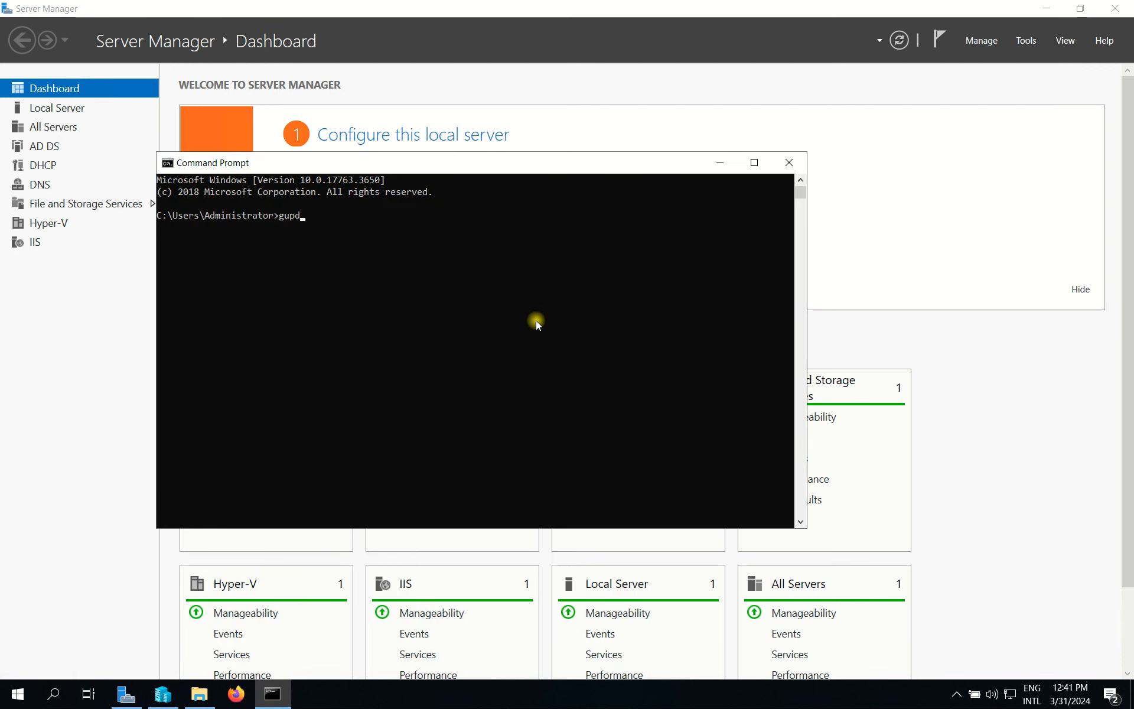
pyautogui.write('ate /force')
pyautogui.press('Return')
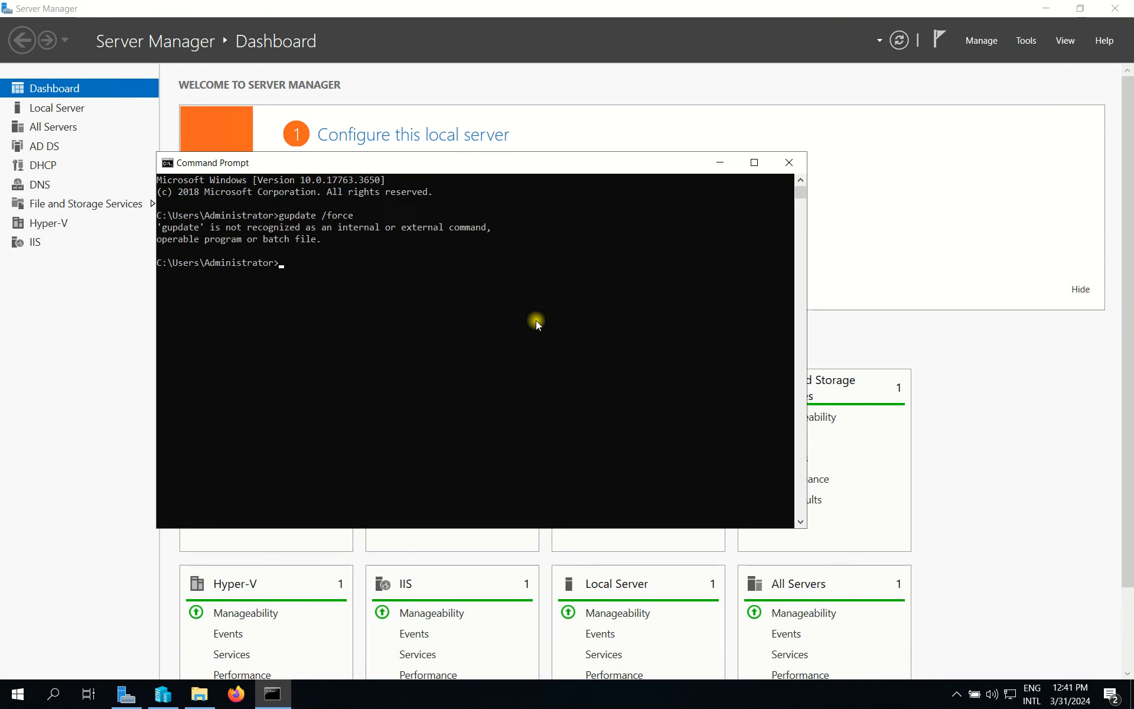
# Step: Correct the command to 'gpupdate /force' and run it
pyautogui.press('Up')
pyautogui.press('BackSpace')
pyautogui.press('BackSpace')
pyautogui.press('BackSpace')
pyautogui.press('BackSpace')
pyautogui.press('BackSpace')
pyautogui.press('BackSpace')
pyautogui.press('BackSpace')
pyautogui.write('da')
pyautogui.press('BackSpace')
pyautogui.press('BackSpace')
pyautogui.press('BackSpace')
pyautogui.press('BackSpace')
pyautogui.write('pupdate /force')
pyautogui.press('Return')
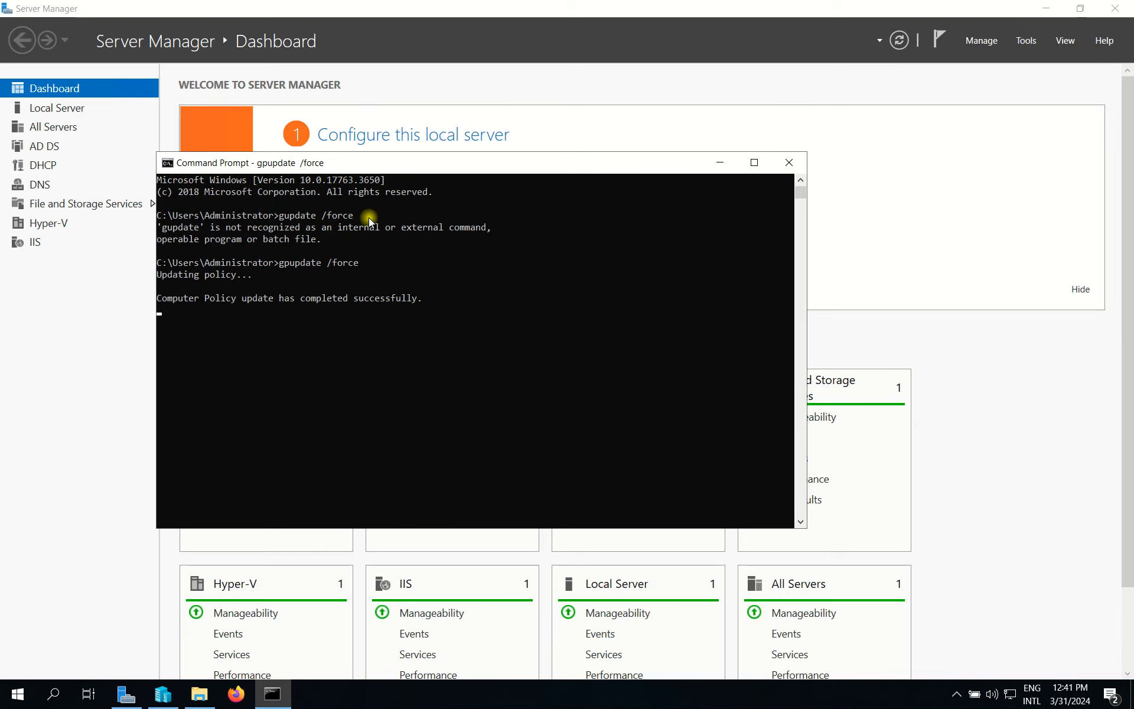
# Step: Close Command Prompt and browse The Msovled Tech folder on Data (E:), viewing IT Department and Public
pyautogui.click(803, 162)
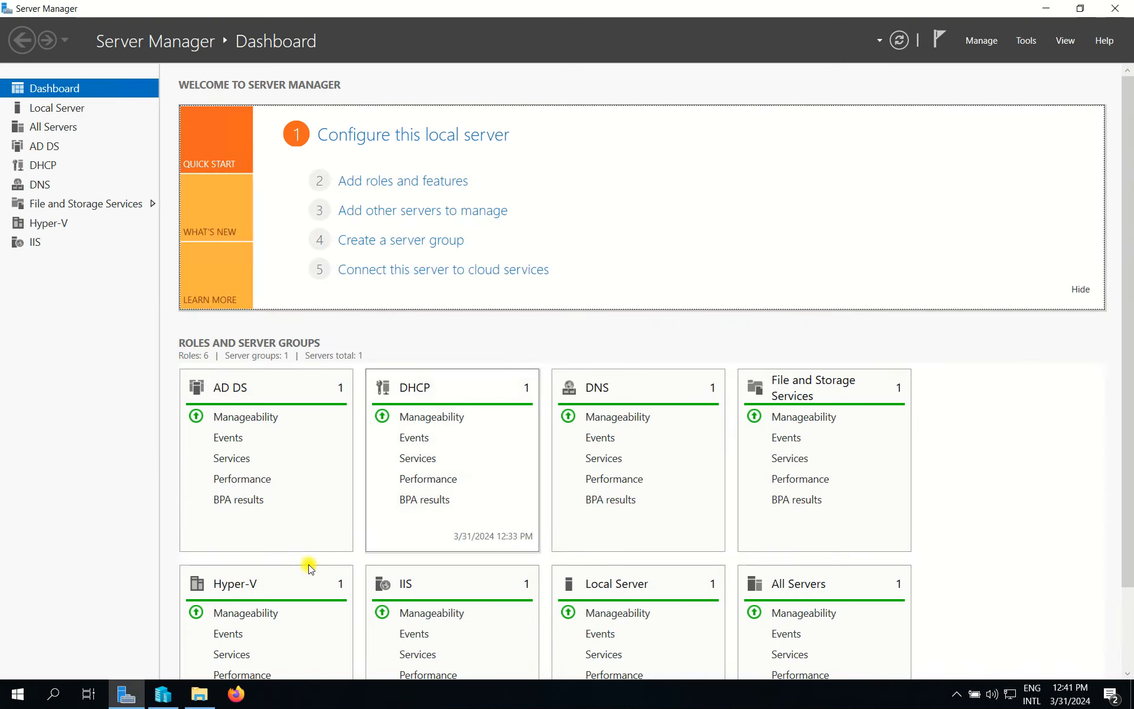
pyautogui.click(200, 694)
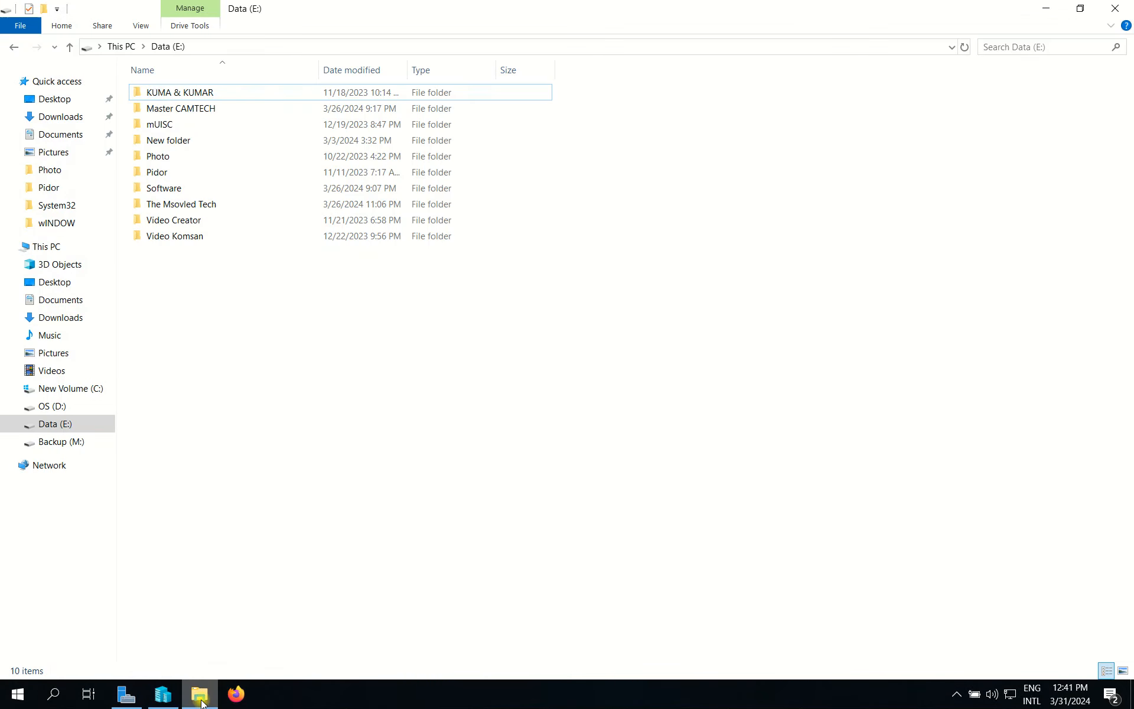
pyautogui.rightClick(194, 202)
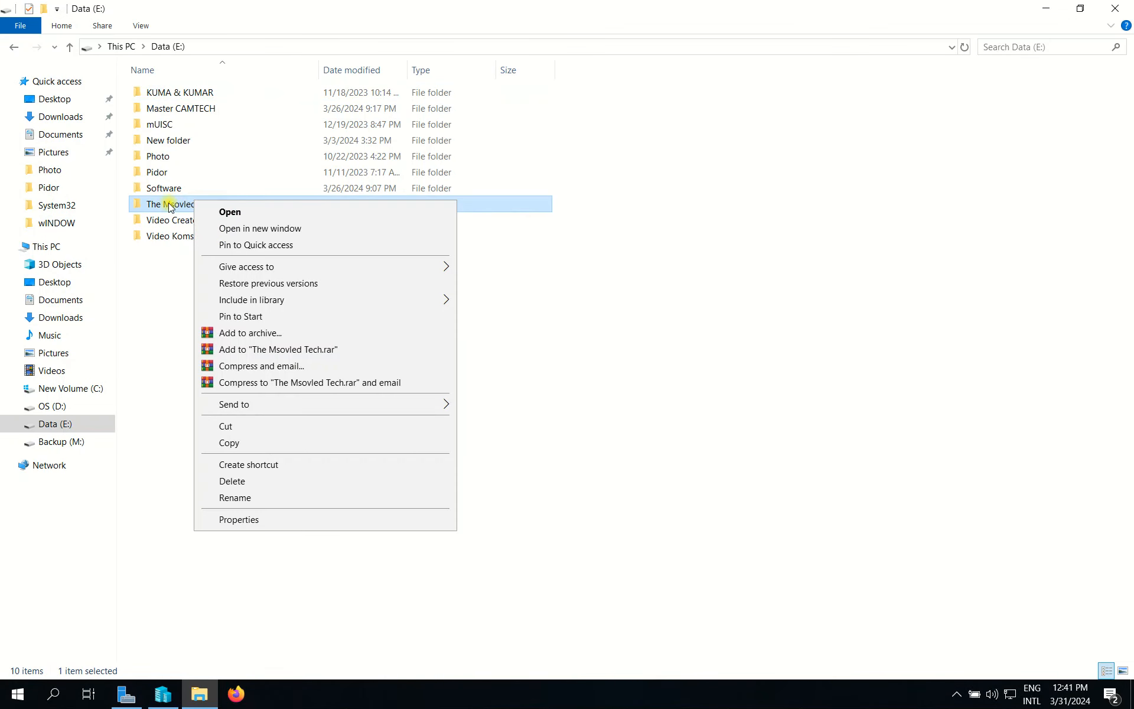
pyautogui.doubleClick(169, 205)
pyautogui.click(13, 48)
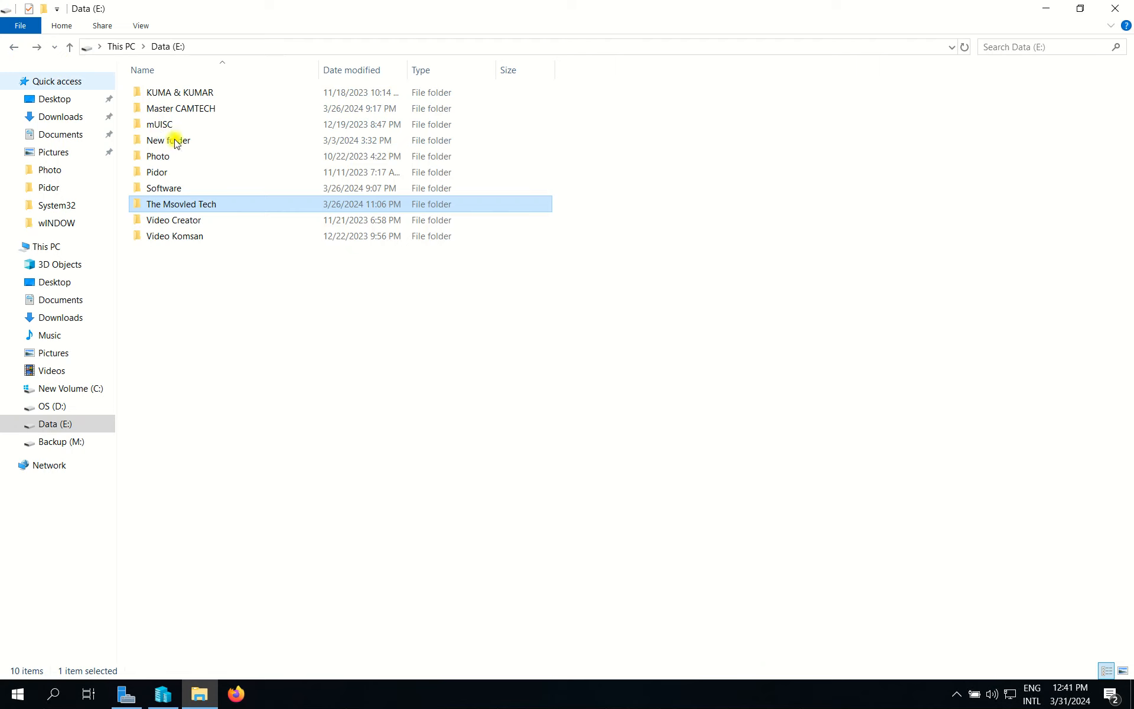
pyautogui.doubleClick(180, 206)
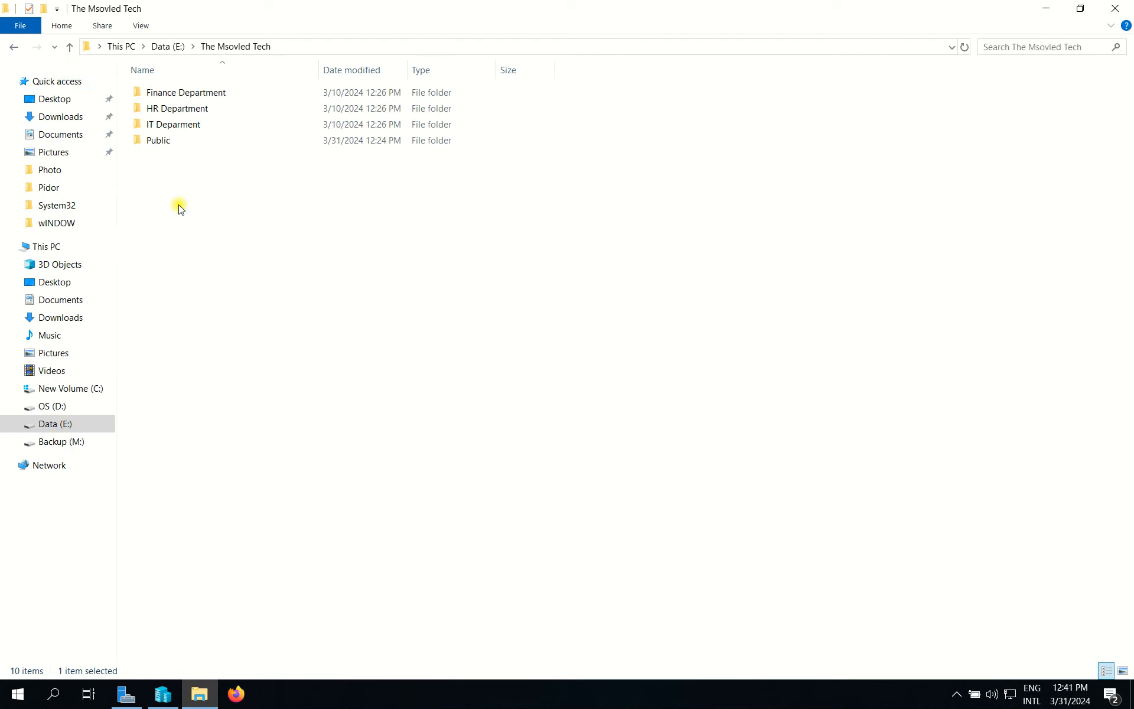
pyautogui.click(195, 123)
pyautogui.click(199, 140)
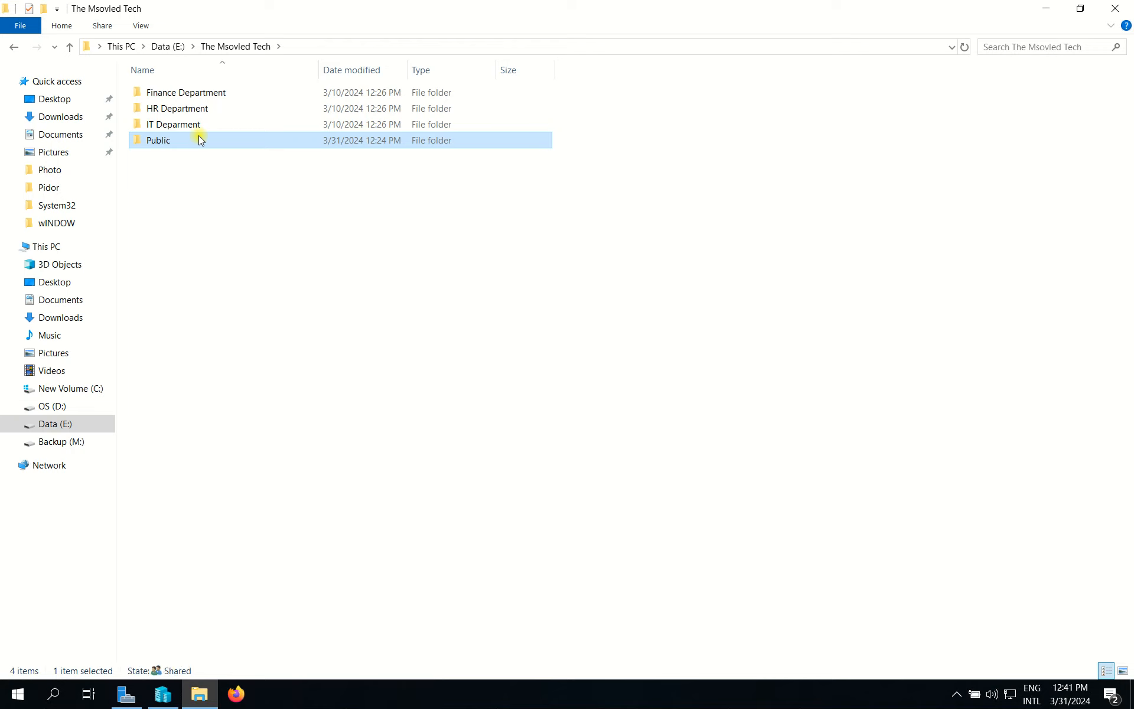
# Step: Open the Properties of The Msovled Tech folder from Data (E:)
pyautogui.click(178, 47)
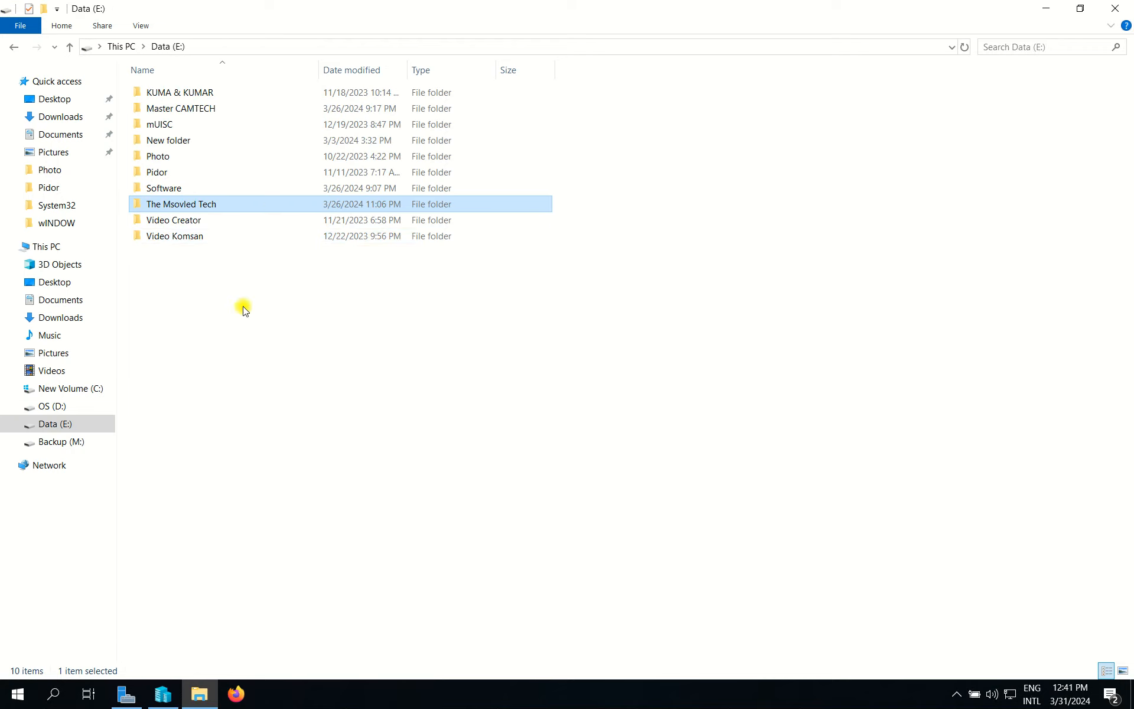
pyautogui.rightClick(221, 207)
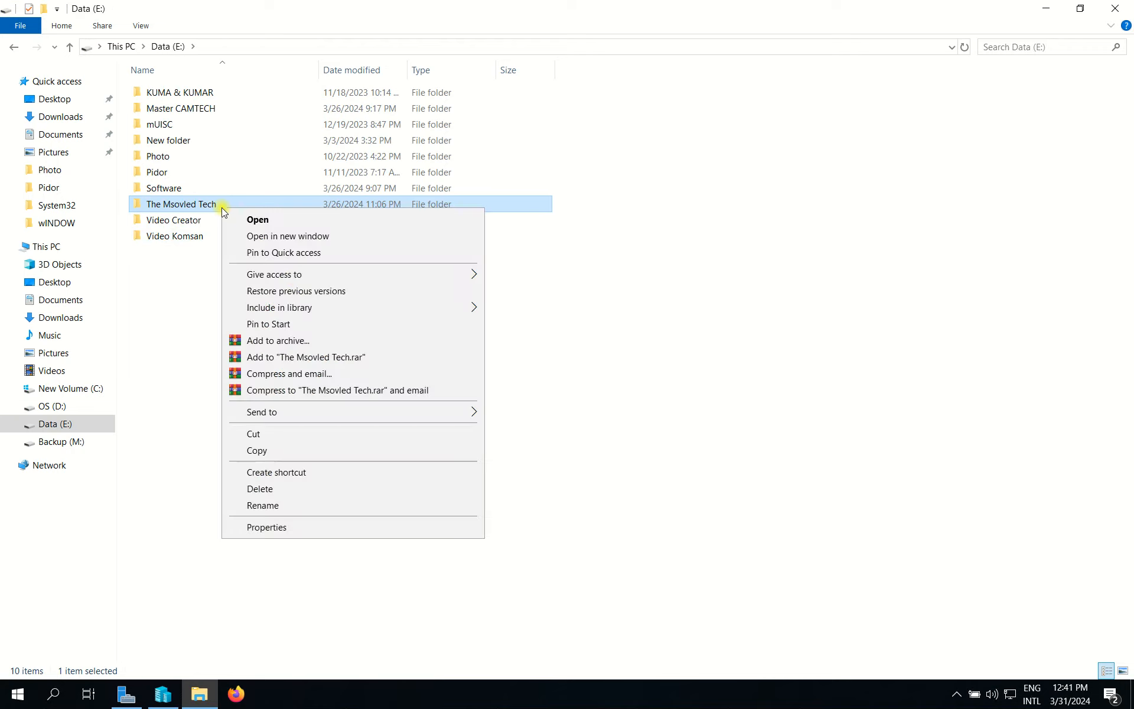
pyautogui.click(300, 527)
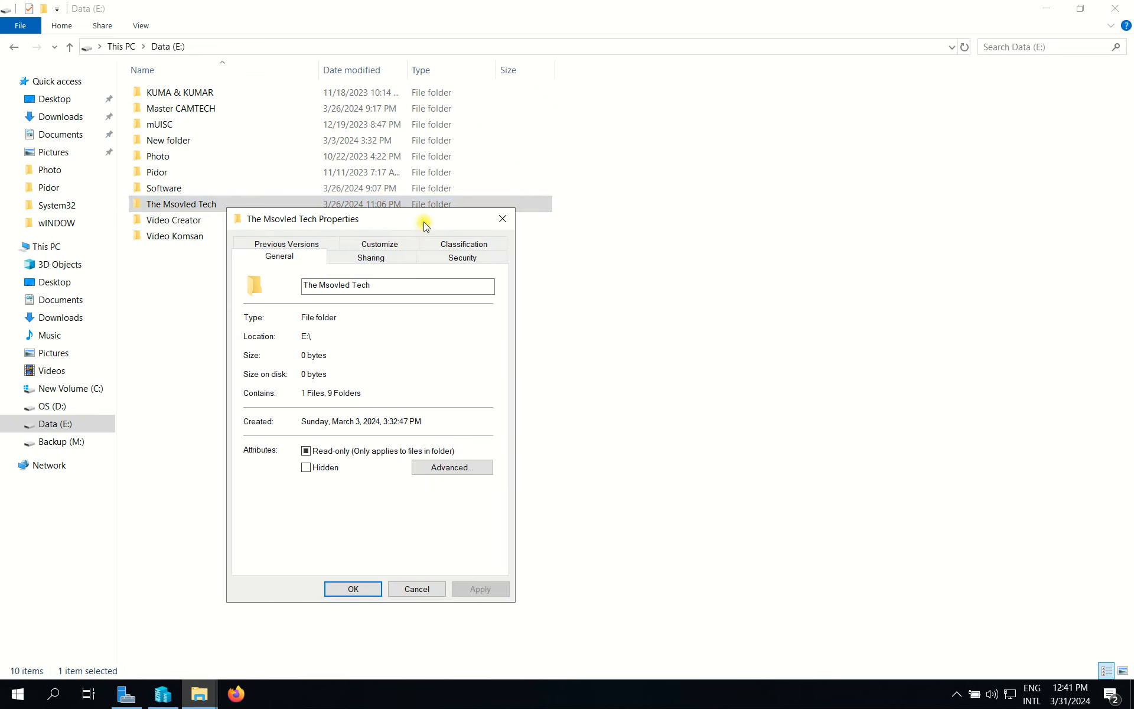
# Step: Open the folder's Advanced Security Settings on the Auditing tab with administrator rights
pyautogui.click(513, 260)
pyautogui.click(531, 529)
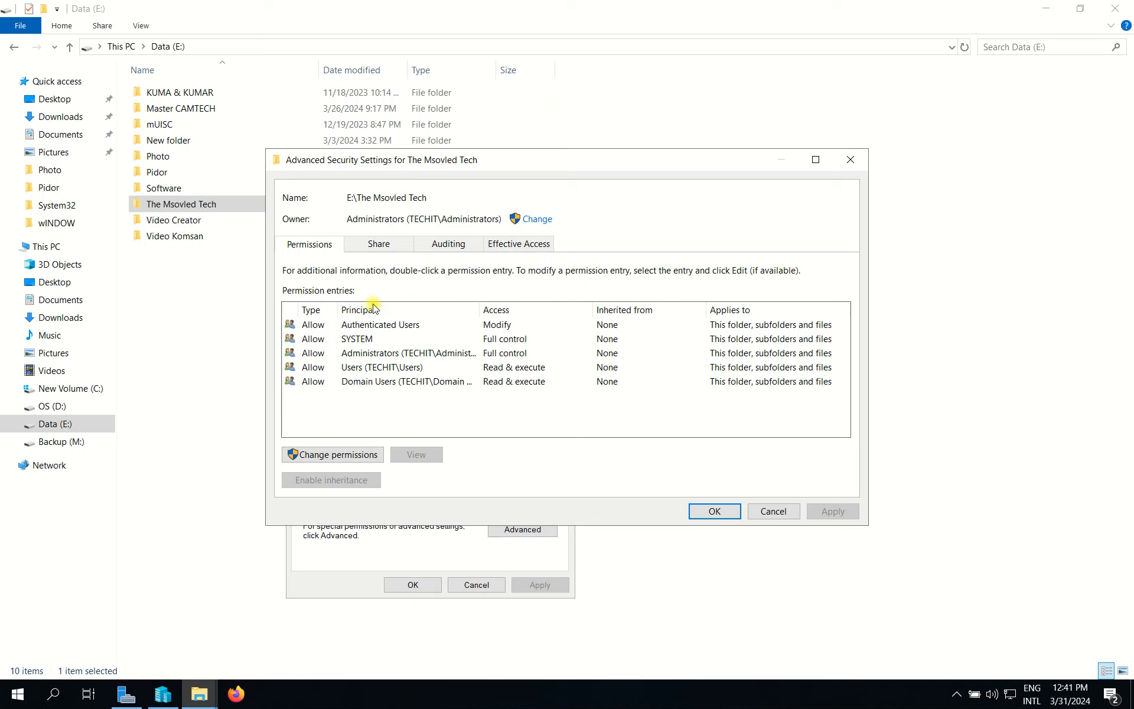
pyautogui.click(449, 245)
pyautogui.moveTo(608, 157); pyautogui.dragTo(602, 146)
pyautogui.click(300, 309)
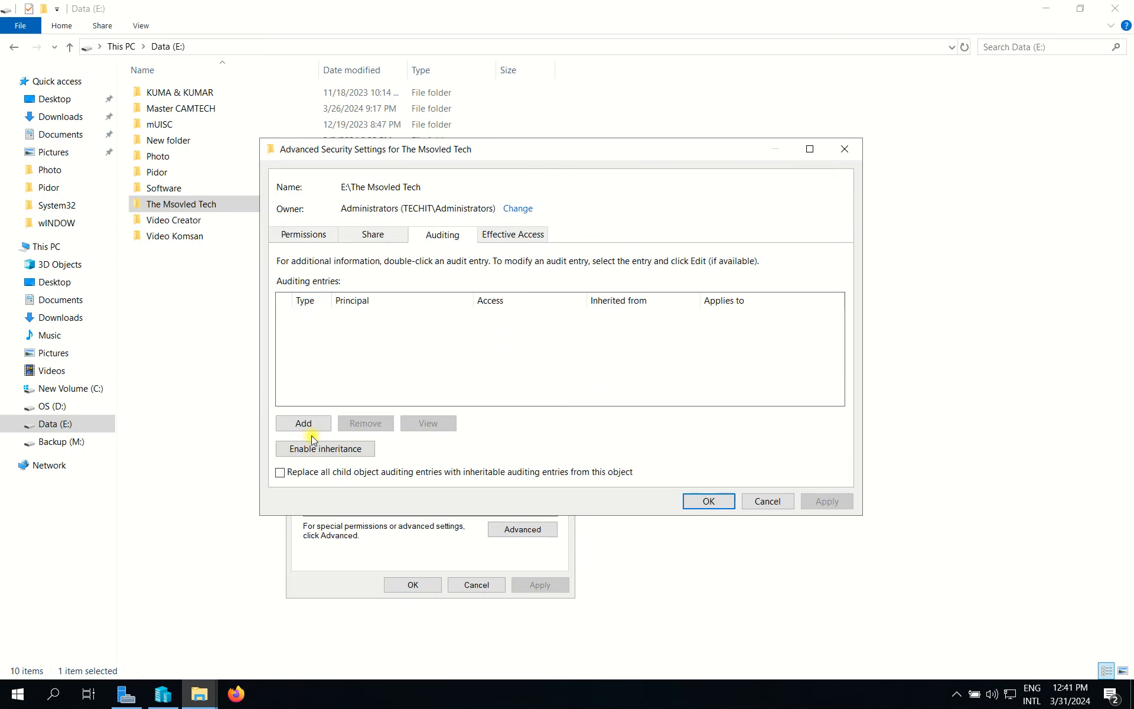
# Step: Add an auditing entry and enter 'everyone' as the principal, checking the name
pyautogui.click(304, 424)
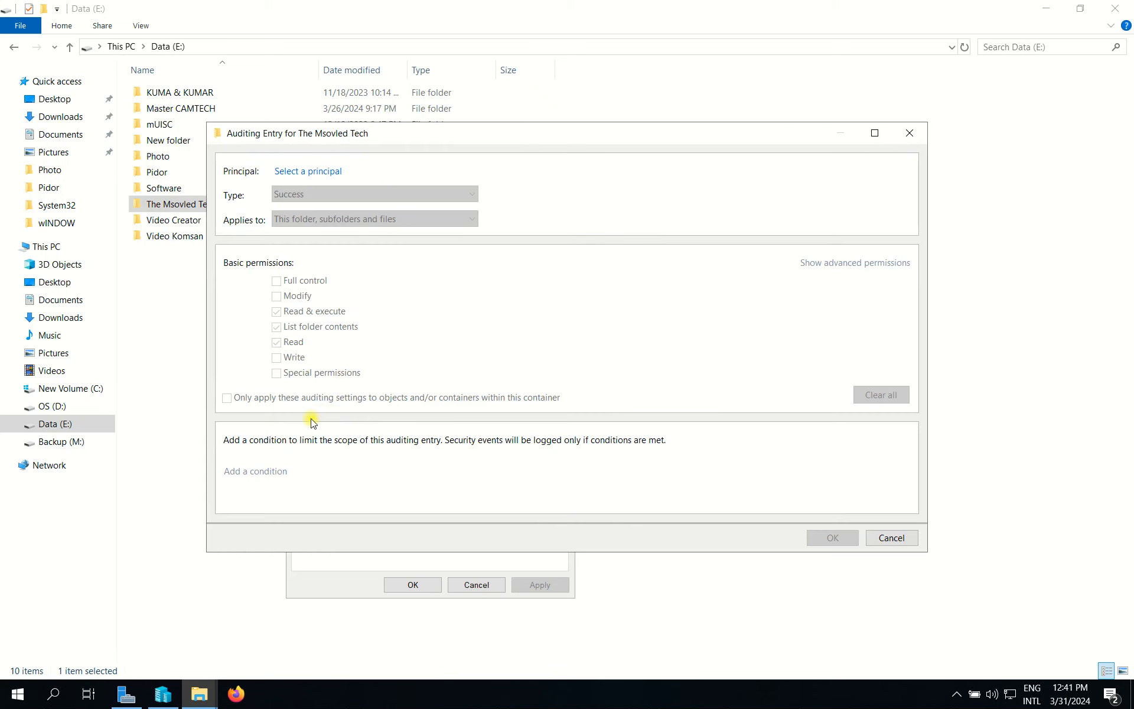
pyautogui.click(323, 172)
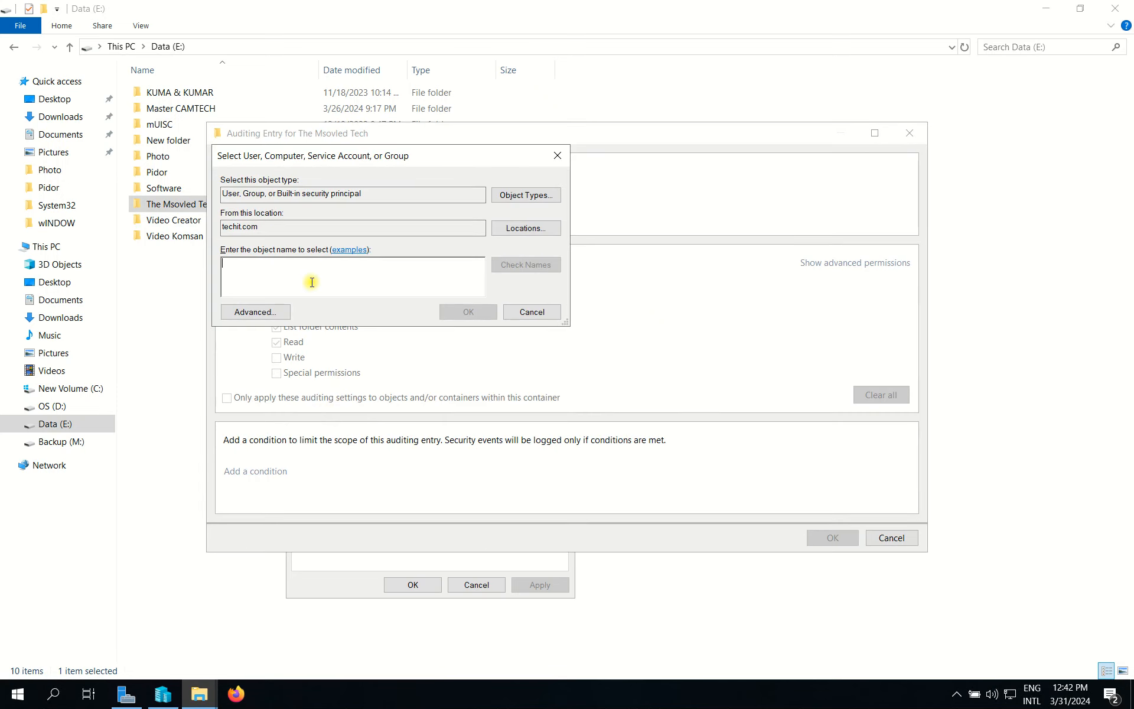
pyautogui.write('everyone')
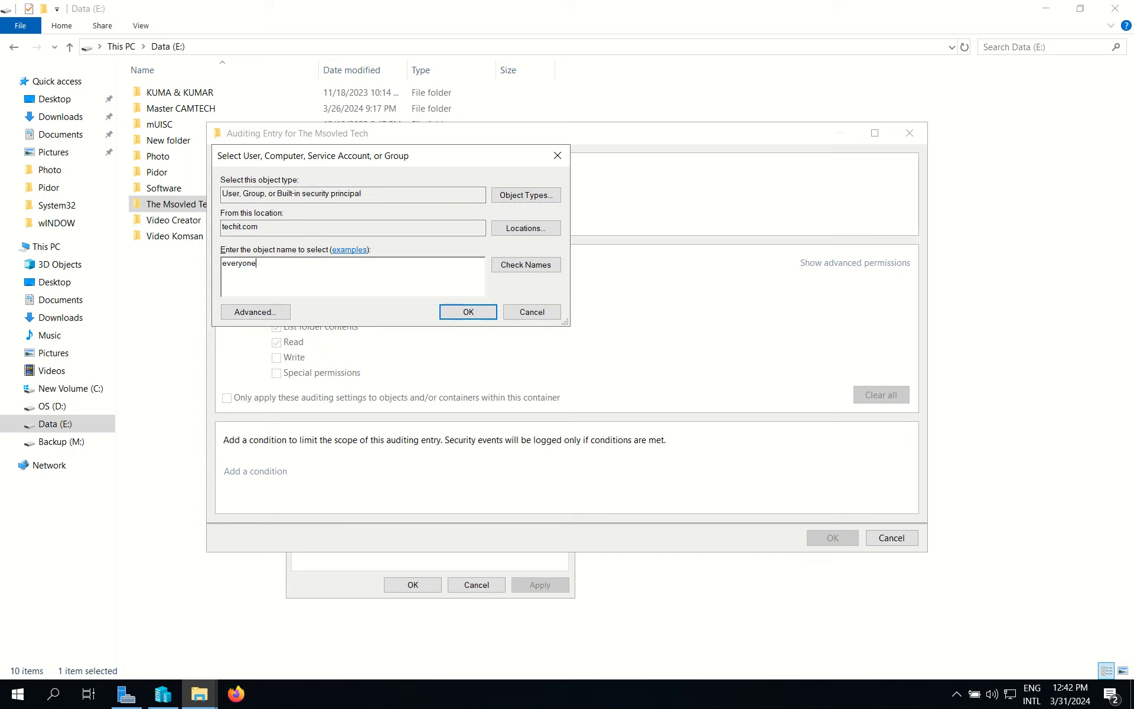
pyautogui.click(526, 264)
# Step: Confirm Everyone as the principal and set the audit Type to All
pyautogui.click(494, 311)
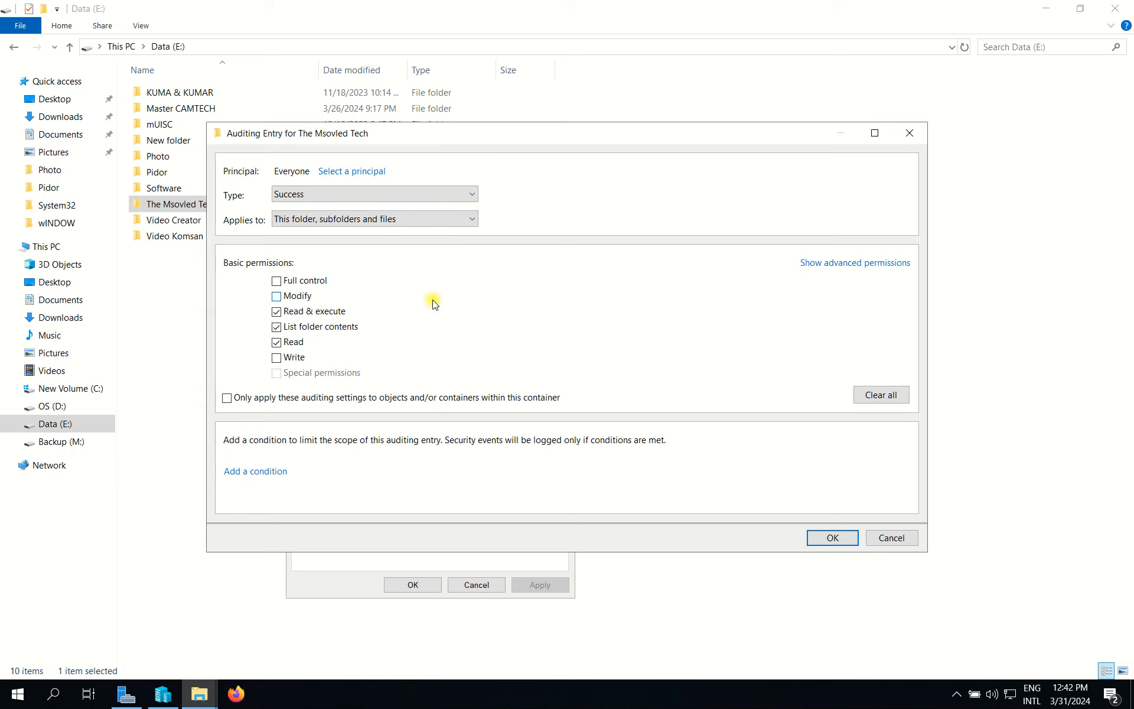
pyautogui.click(306, 197)
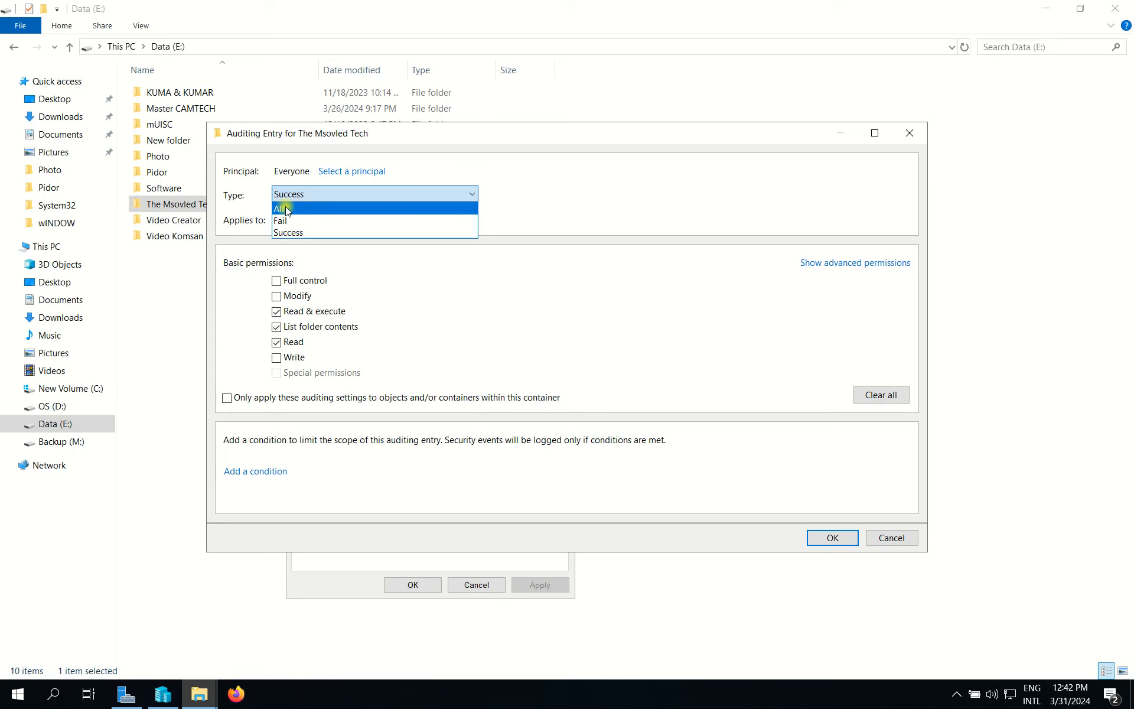
pyautogui.click(286, 209)
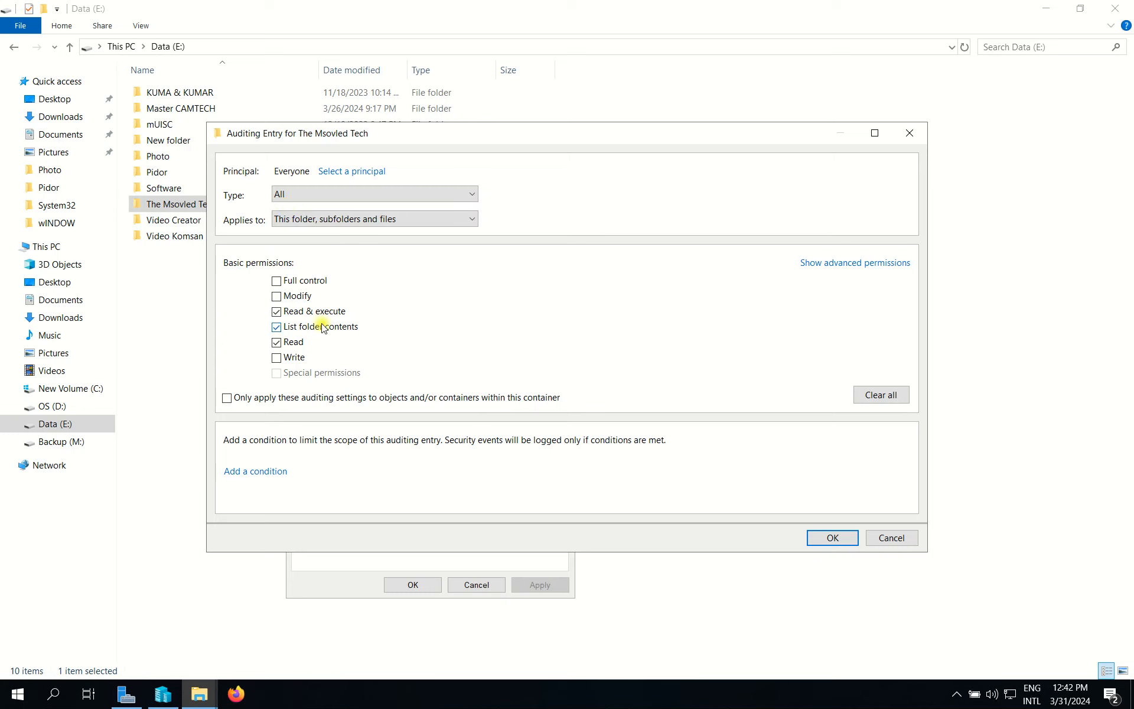
# Step: Audit only Create files, Create folders, and Delete subfolders and files via advanced permissions
pyautogui.click(881, 396)
pyautogui.click(856, 264)
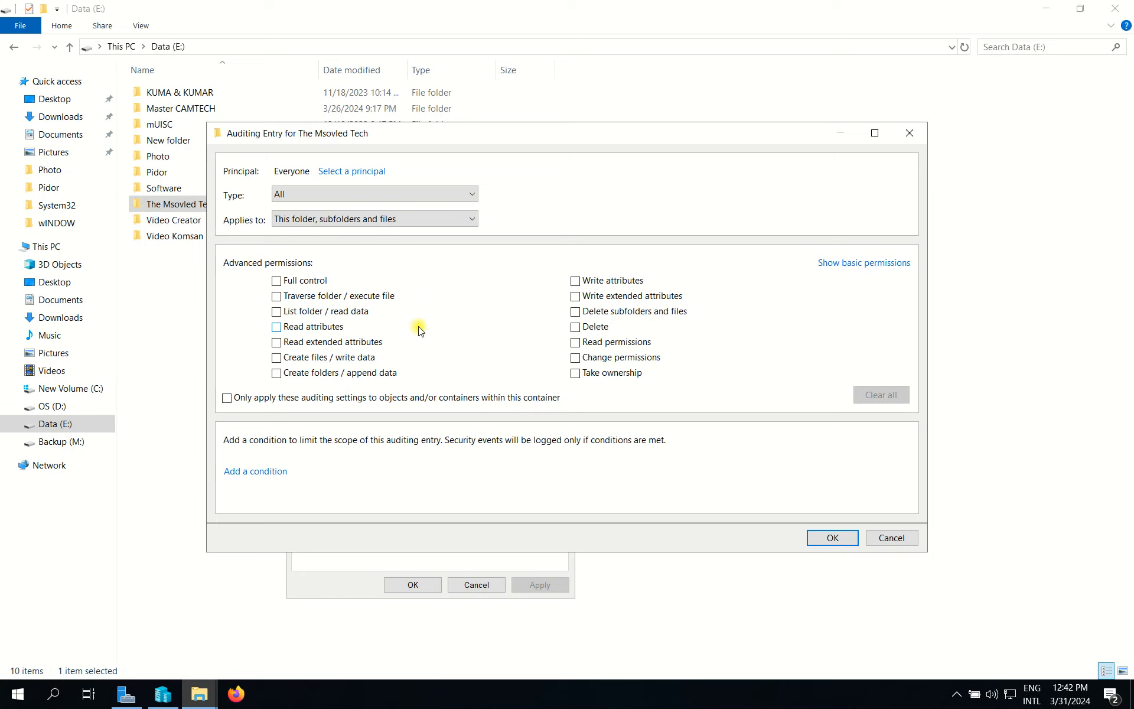
pyautogui.click(276, 357)
pyautogui.click(276, 373)
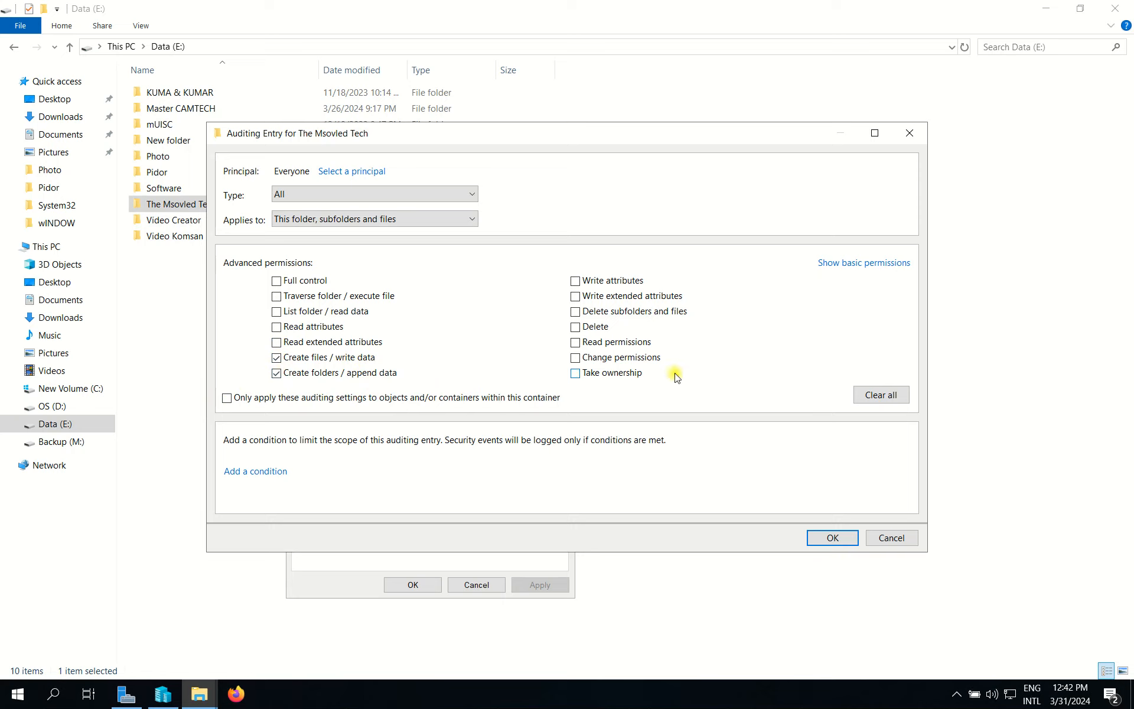
pyautogui.click(575, 311)
# Step: Save the Everyone auditing entry and apply the folder's auditing settings, closing its security dialogs
pyautogui.click(825, 540)
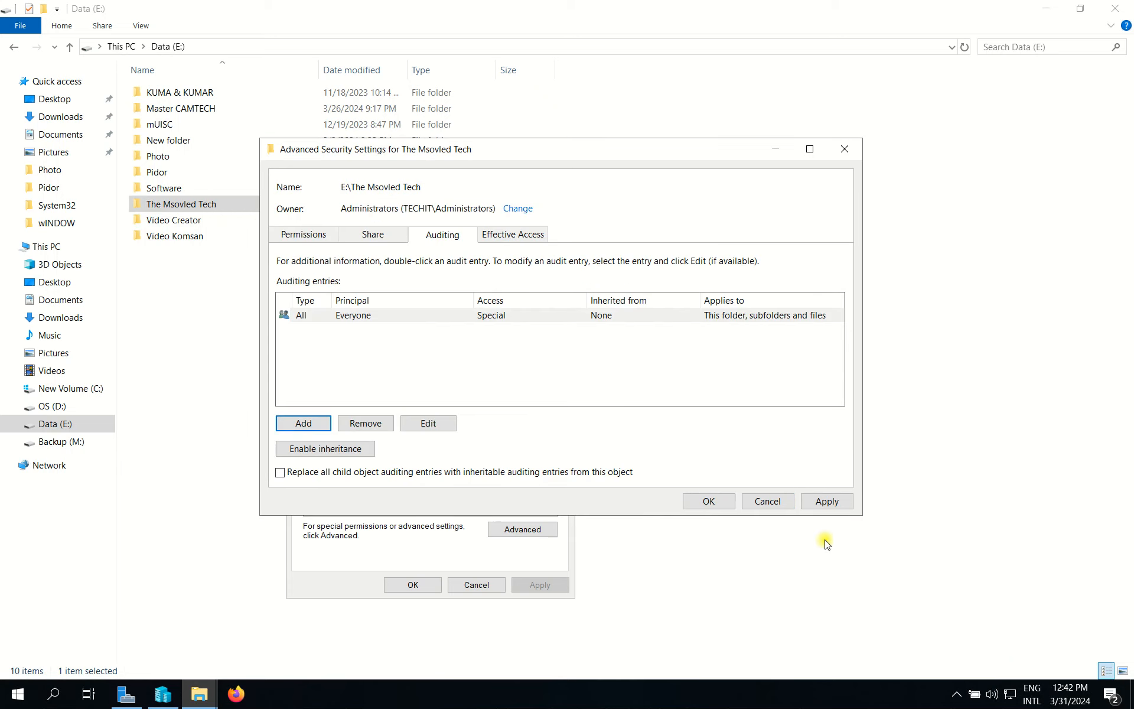
pyautogui.click(835, 502)
pyautogui.click(709, 501)
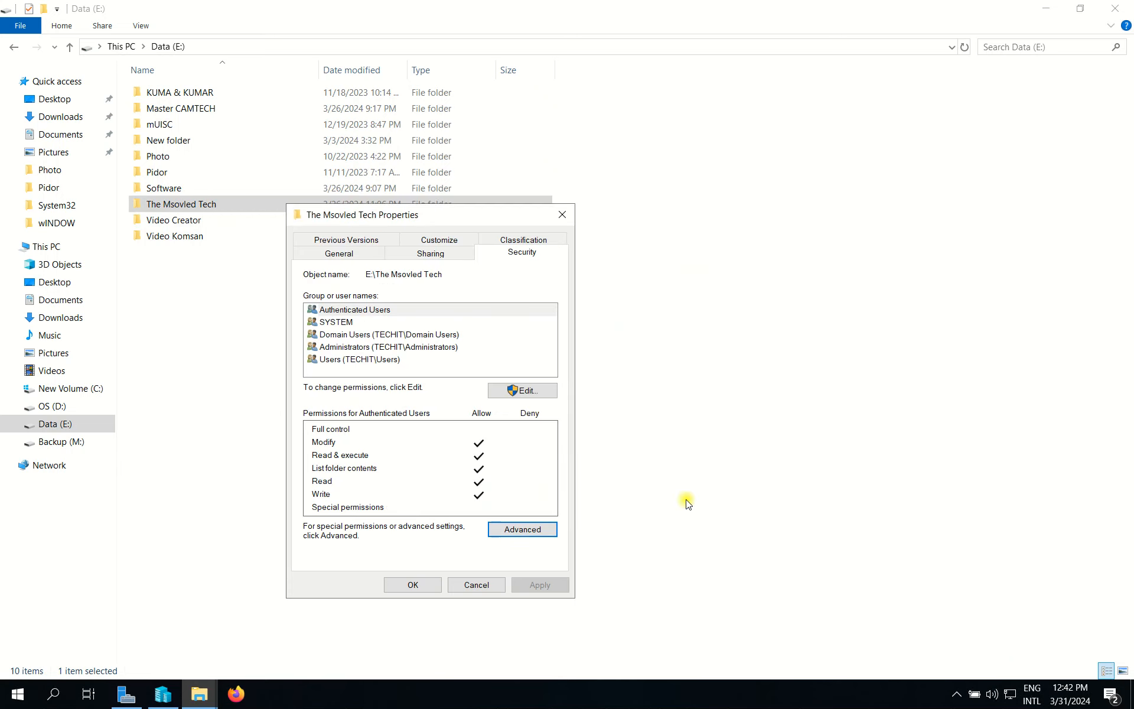
pyautogui.click(407, 590)
pyautogui.click(668, 463)
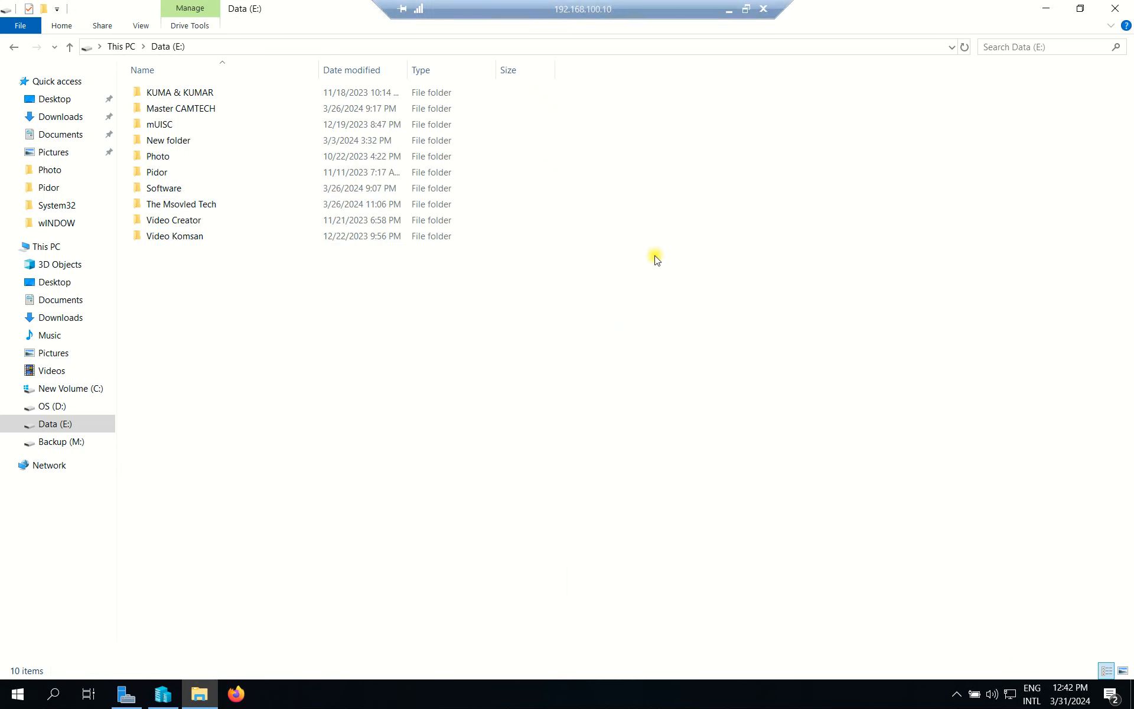
# Step: Close the Data (E:) window and Server Manager, then refresh the desktop
pyautogui.click(1115, 8)
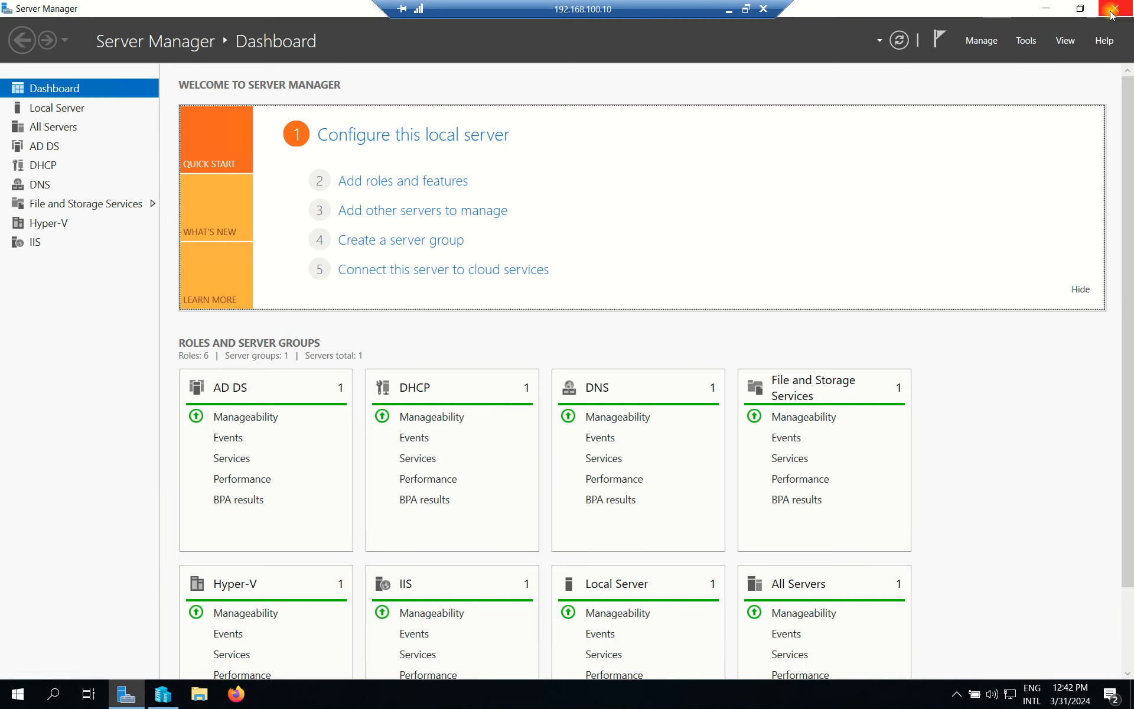
pyautogui.click(1117, 10)
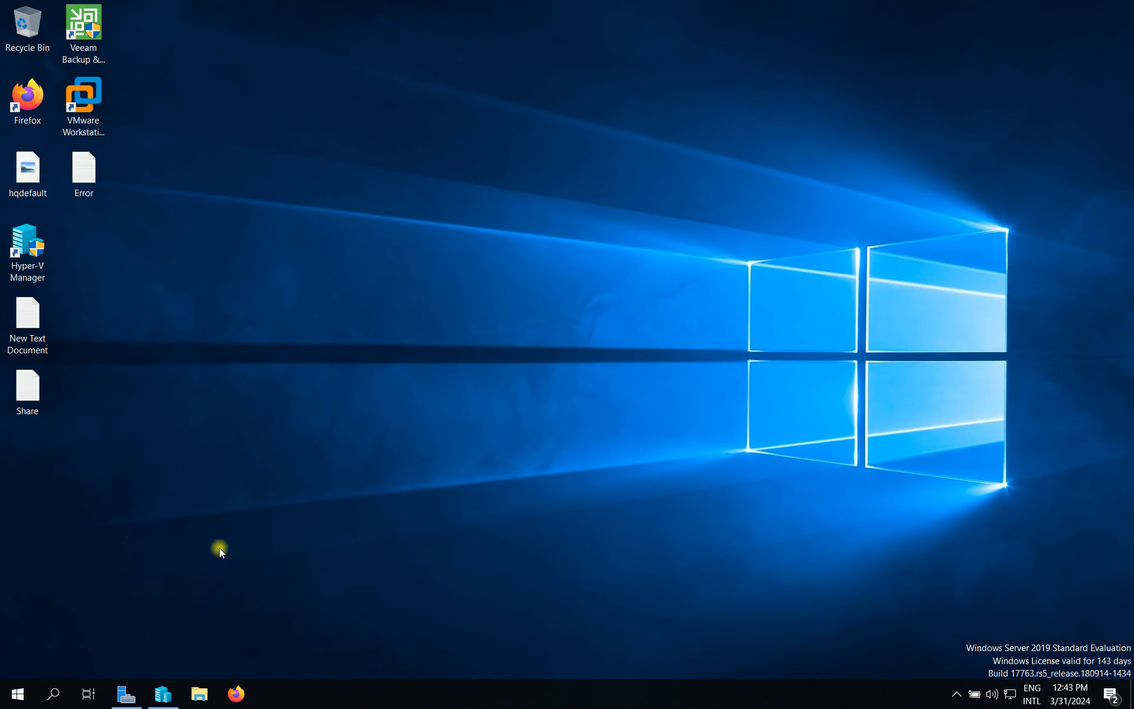
pyautogui.rightClick(347, 317)
pyautogui.click(396, 362)
# Step: Connect to the Win10-client virtual machine from Hyper-V Manager, then close Hyper-V Manager
pyautogui.moveTo(163, 694)
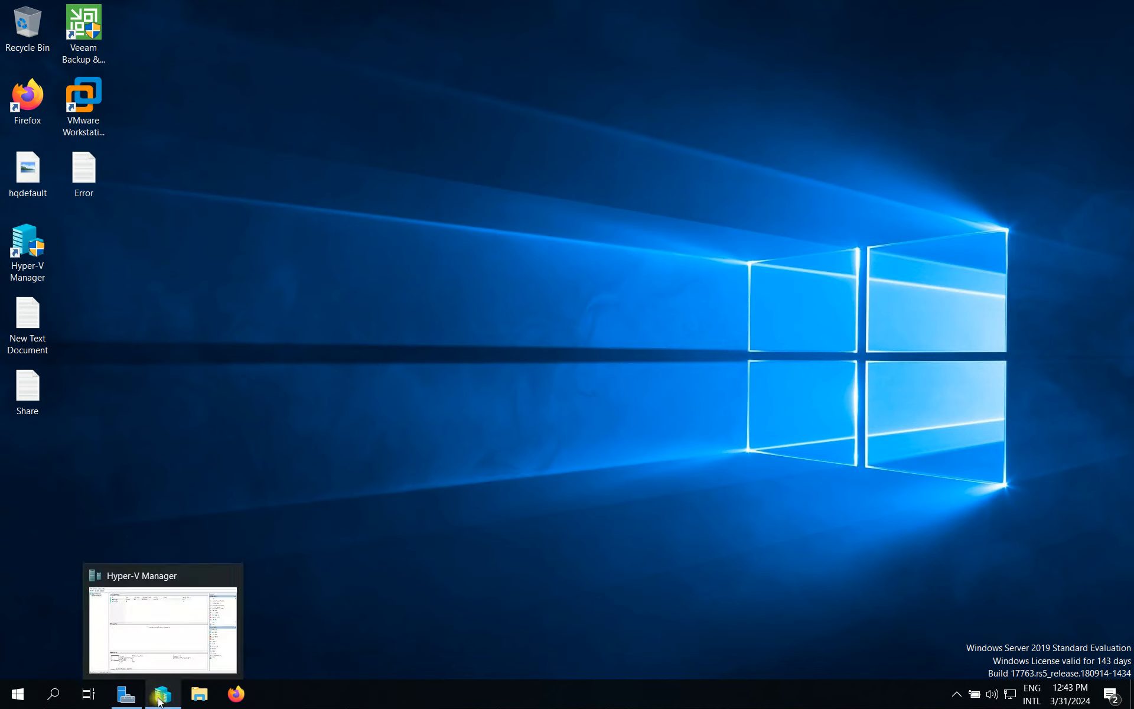
pyautogui.click(163, 694)
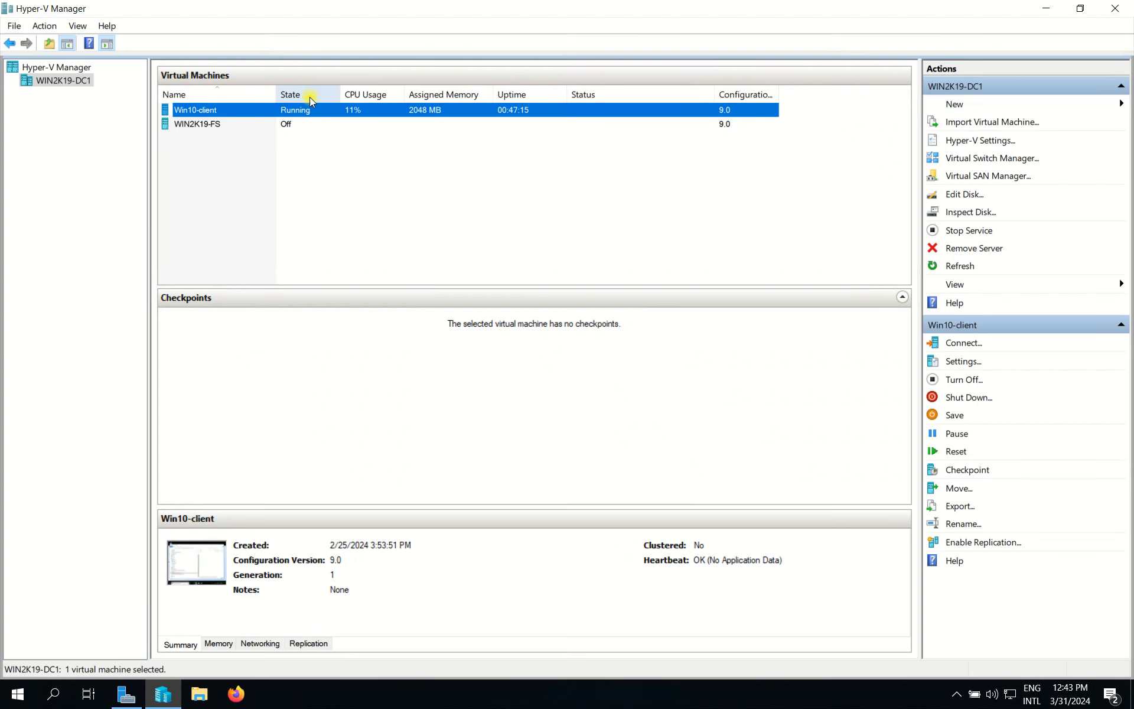
pyautogui.doubleClick(258, 110)
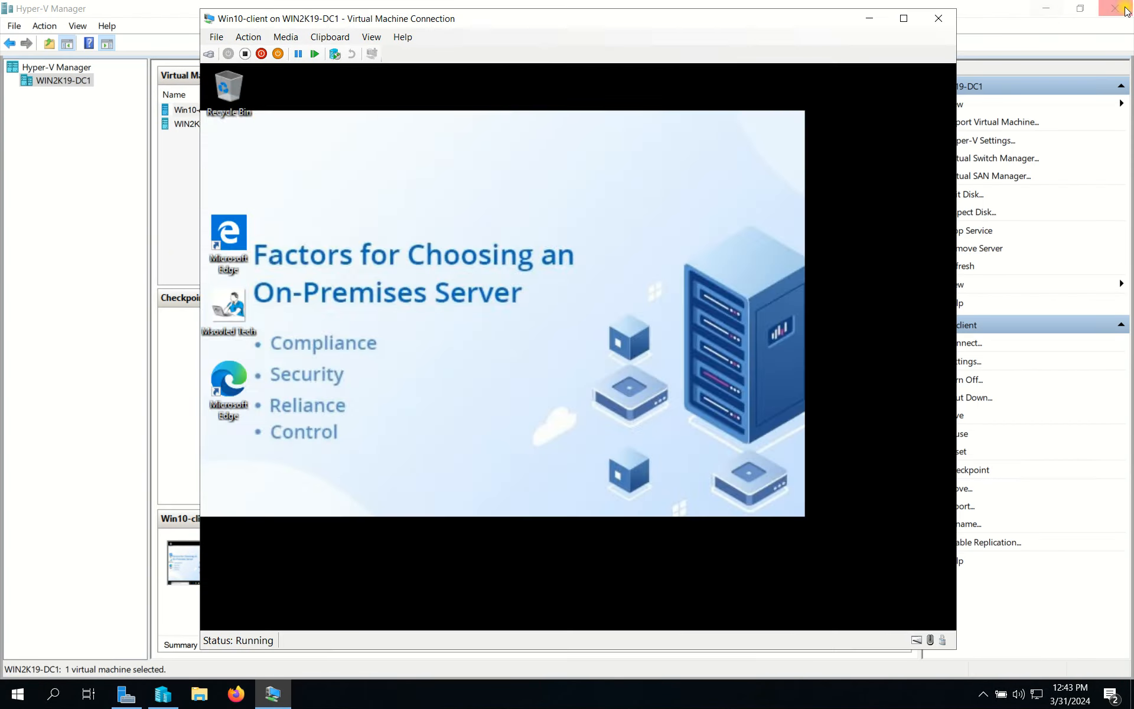
pyautogui.click(1130, 9)
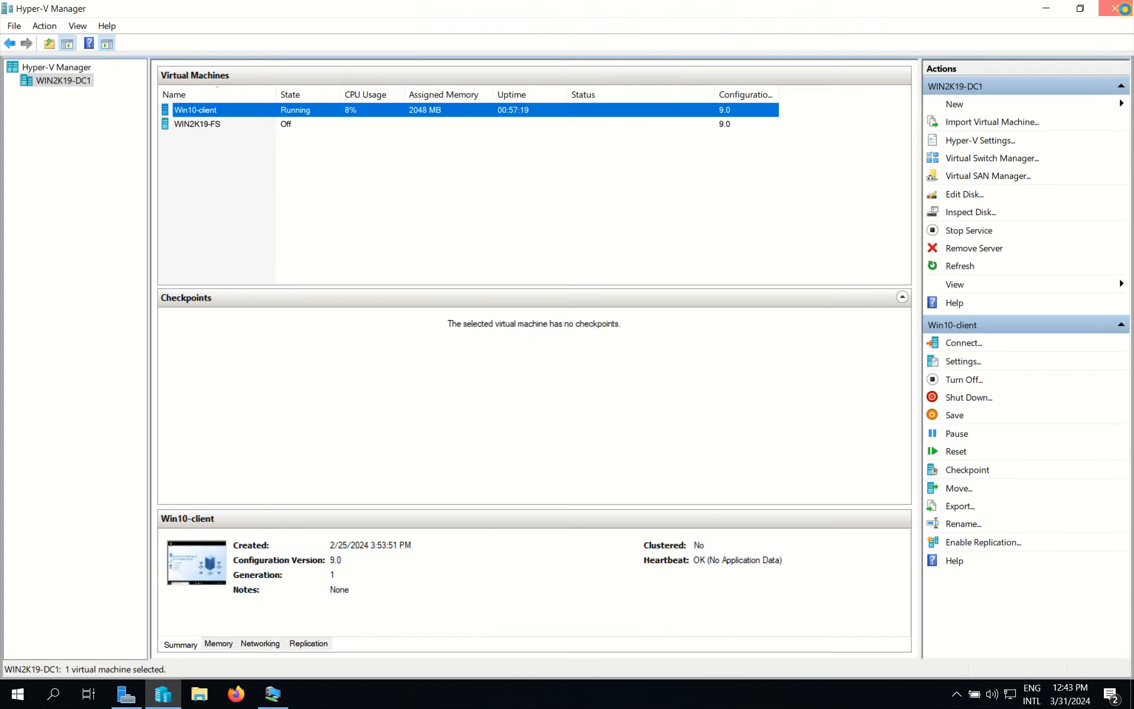
pyautogui.click(216, 612)
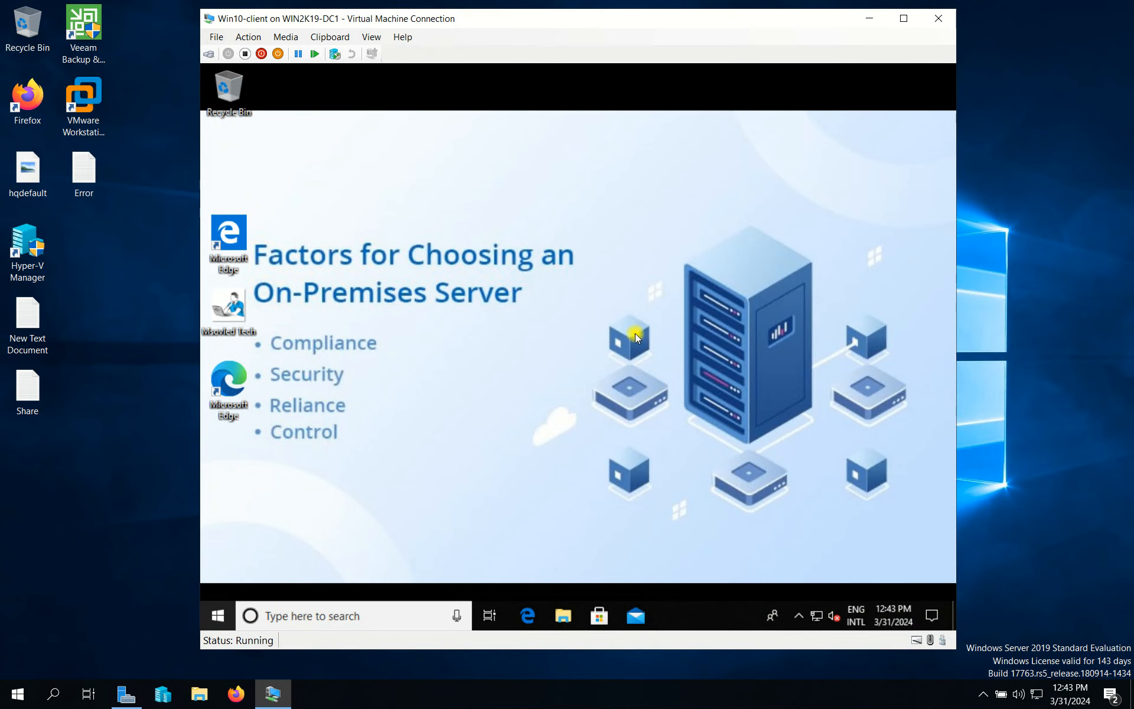
pyautogui.click(679, 89)
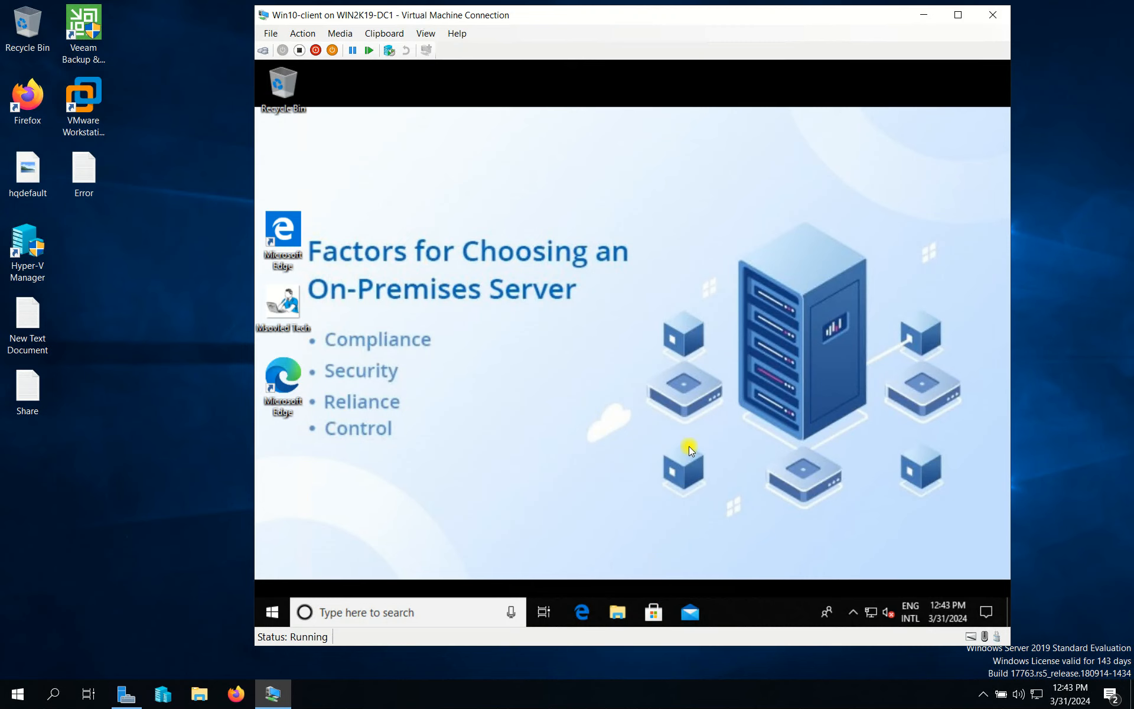
# Step: On the client, open File Explorer on This PC showing the Public (Y:) and HR Department (Z:) drives
pyautogui.press('super+e')
pyautogui.moveTo(705, 101); pyautogui.dragTo(750, 96)
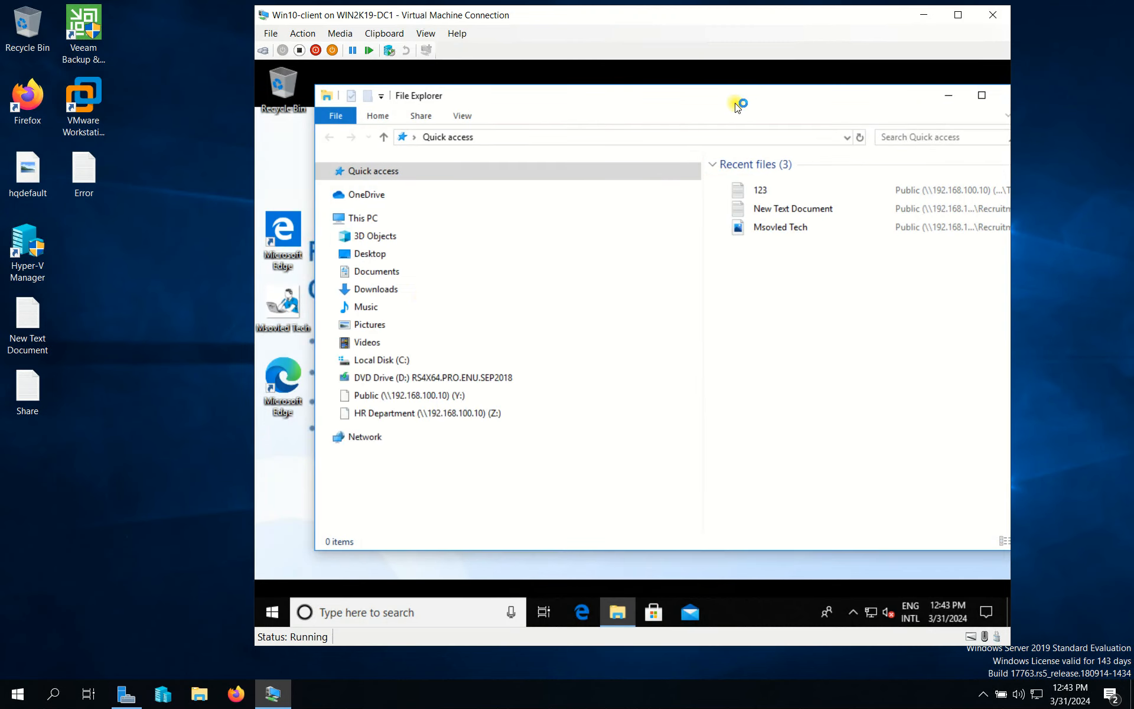
pyautogui.scroll(-1, 401, 496)
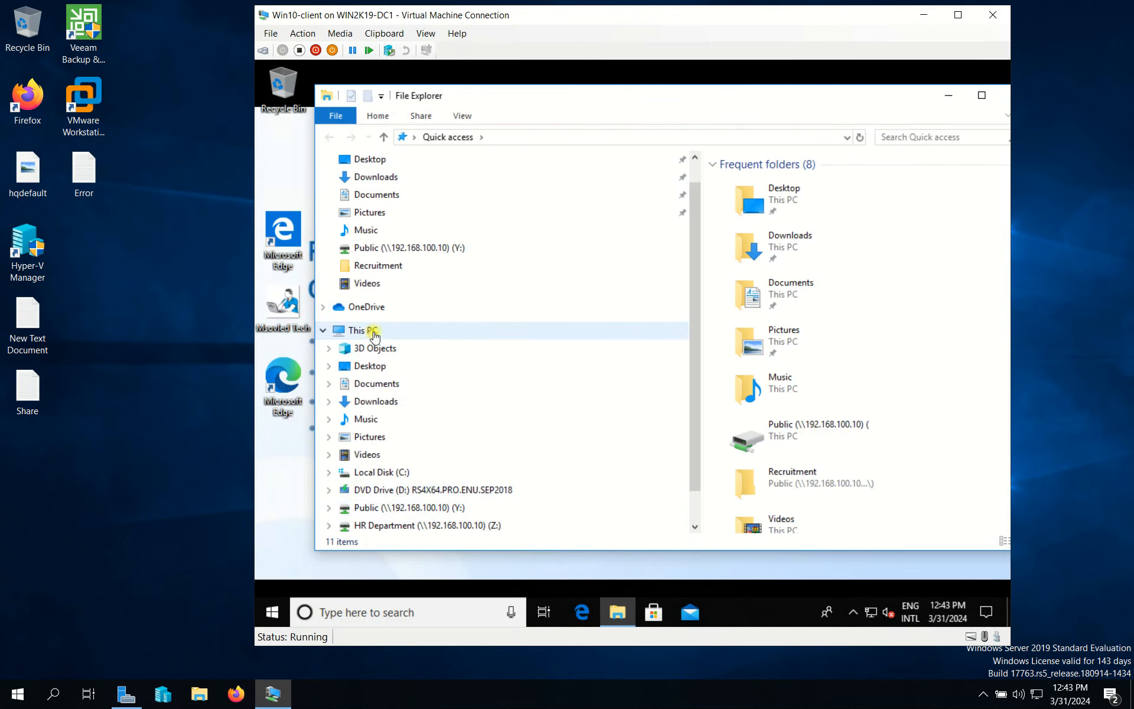
pyautogui.click(446, 330)
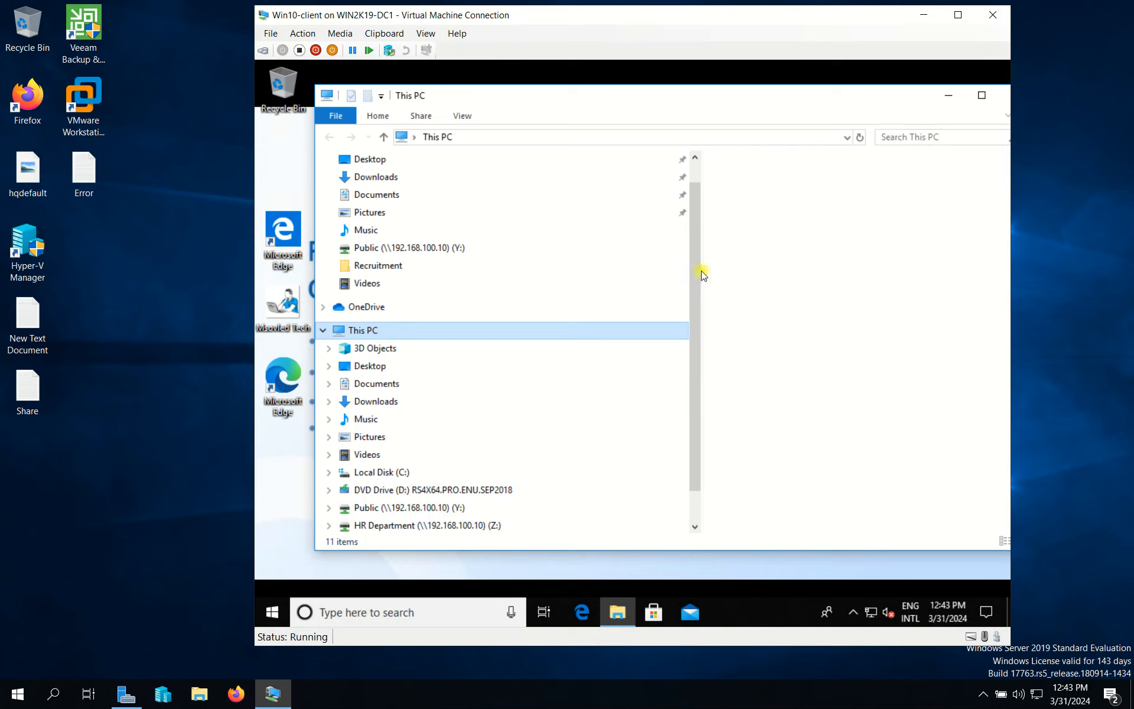
pyautogui.moveTo(702, 271); pyautogui.dragTo(485, 260)
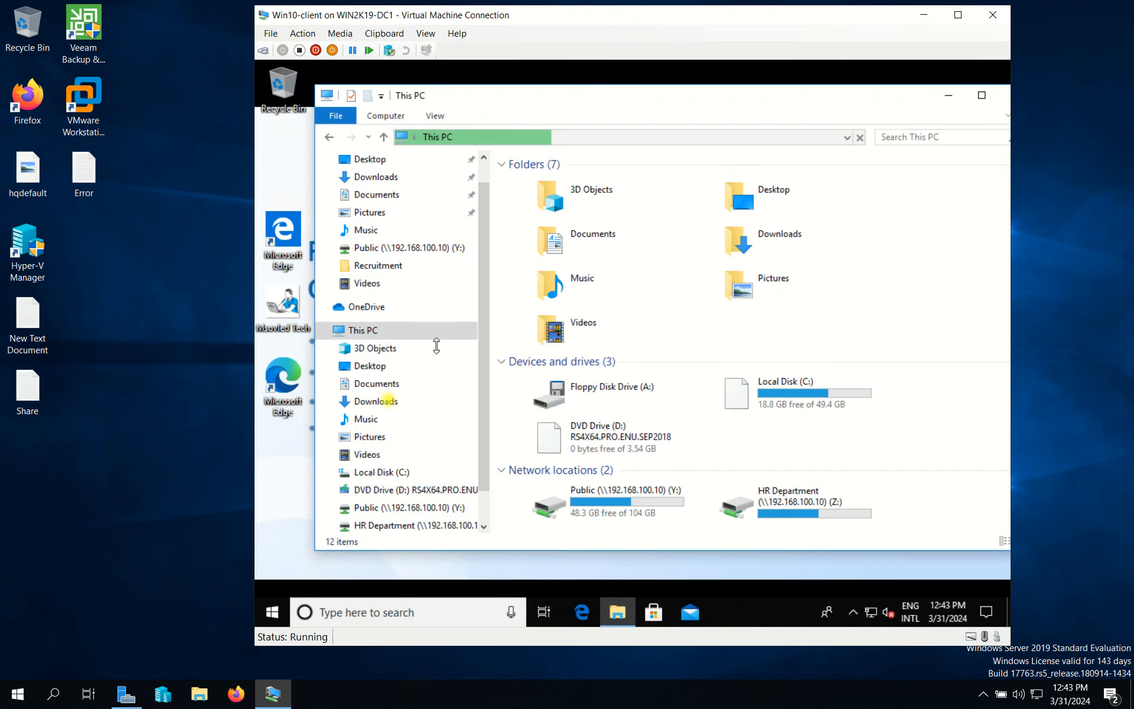
pyautogui.press('super')
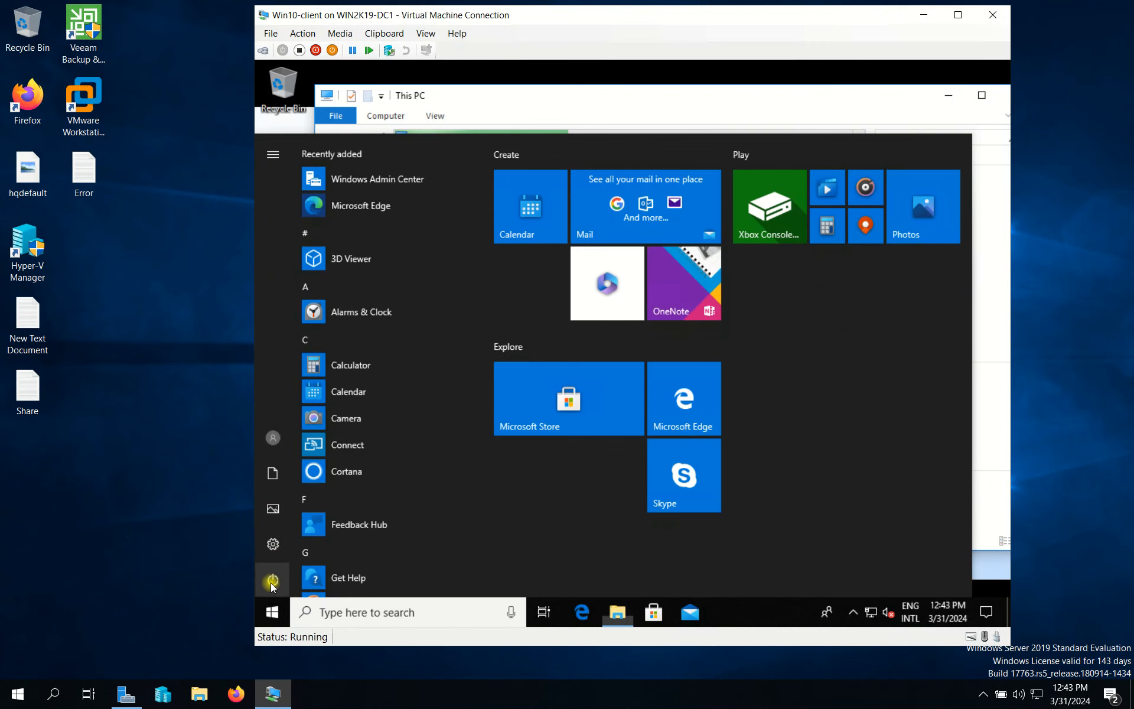
pyautogui.click(622, 100)
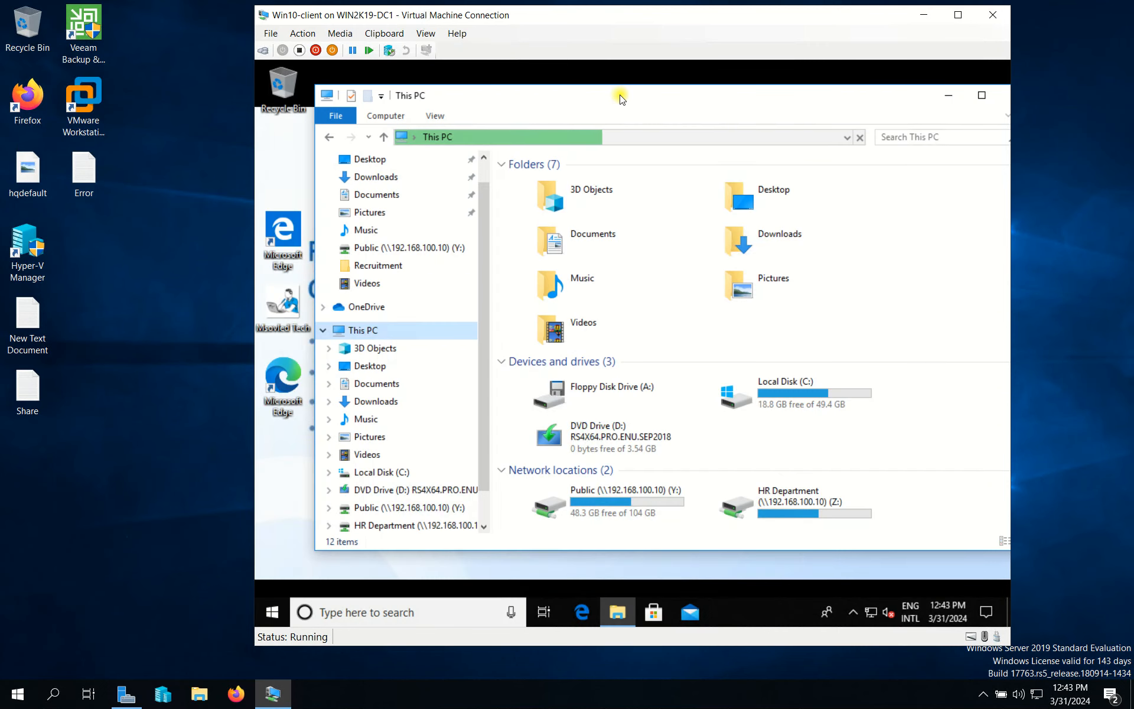
pyautogui.scroll(-1, 483, 489)
pyautogui.scroll(-1, 484, 489)
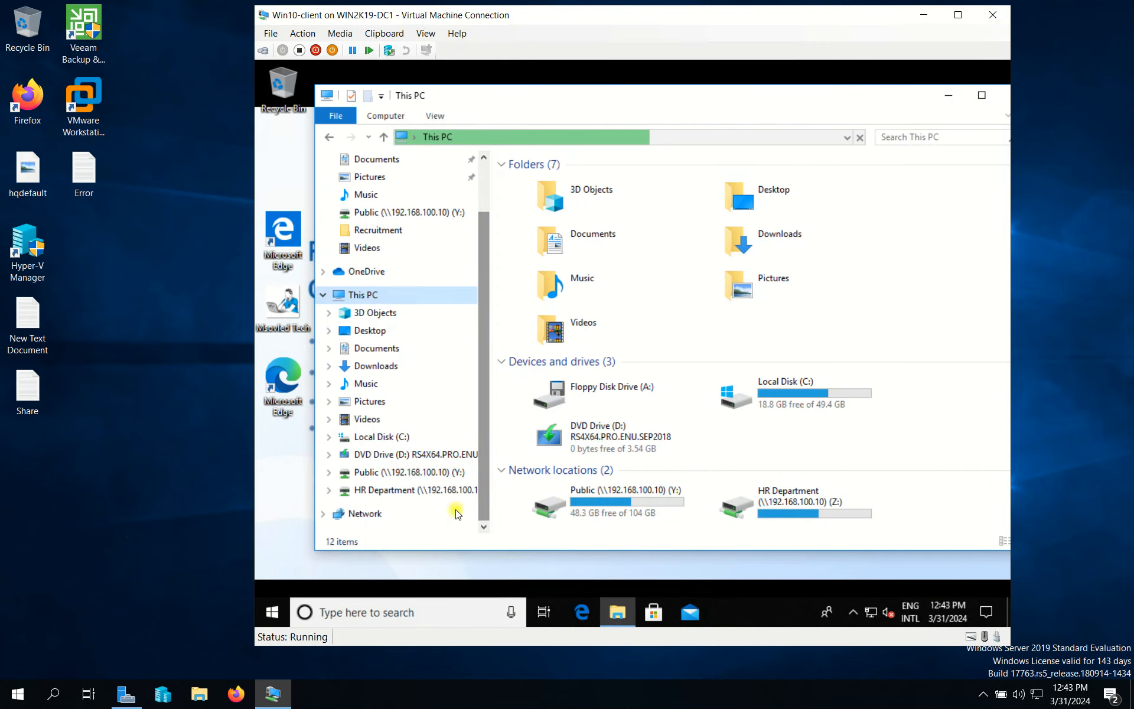
# Step: On the Public (Y:) share, create a new folder named Test5 and open it
pyautogui.click(358, 472)
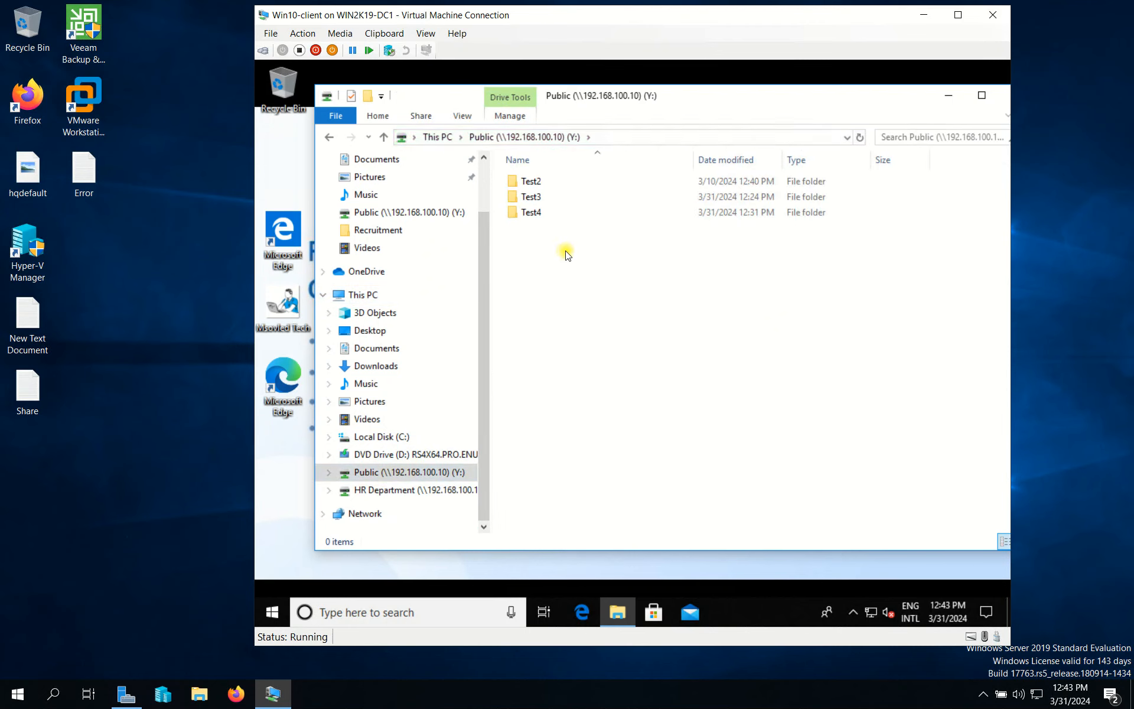
pyautogui.rightClick(542, 283)
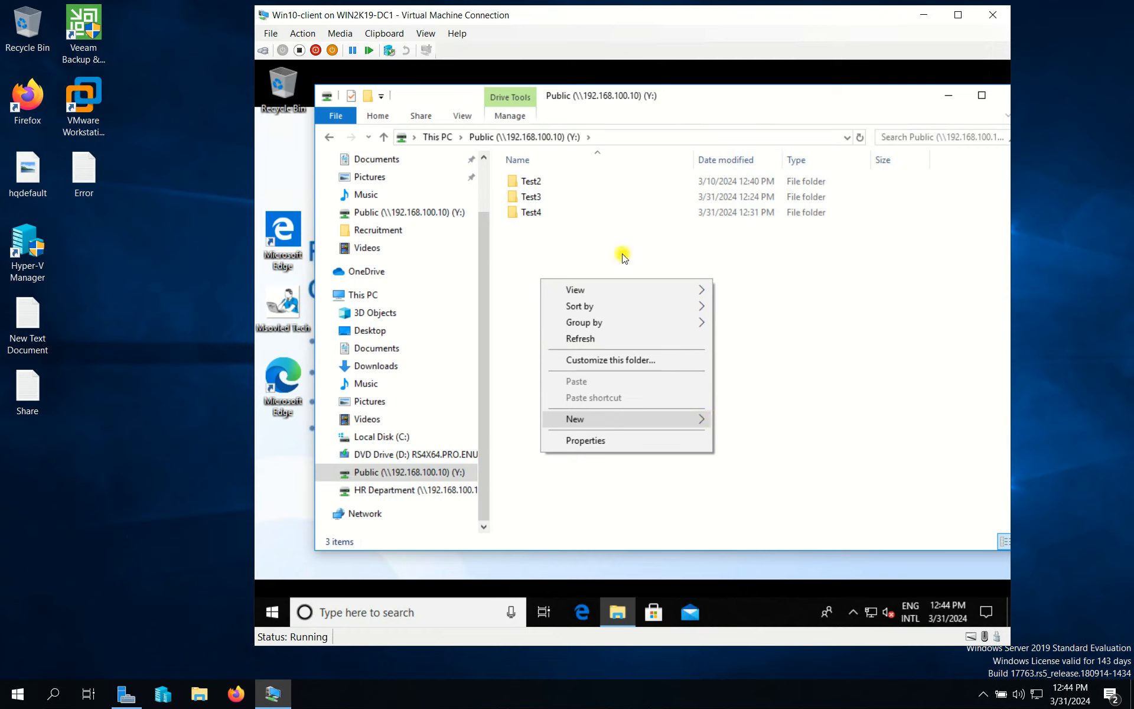
pyautogui.click(751, 426)
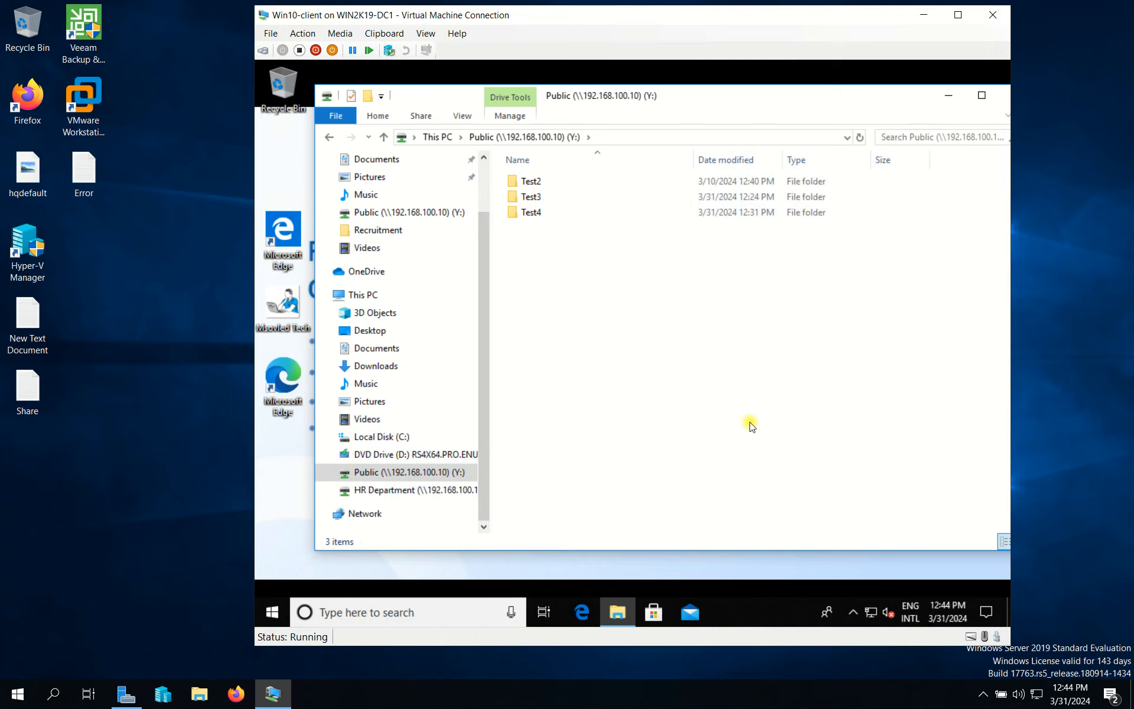
pyautogui.rightClick(615, 329)
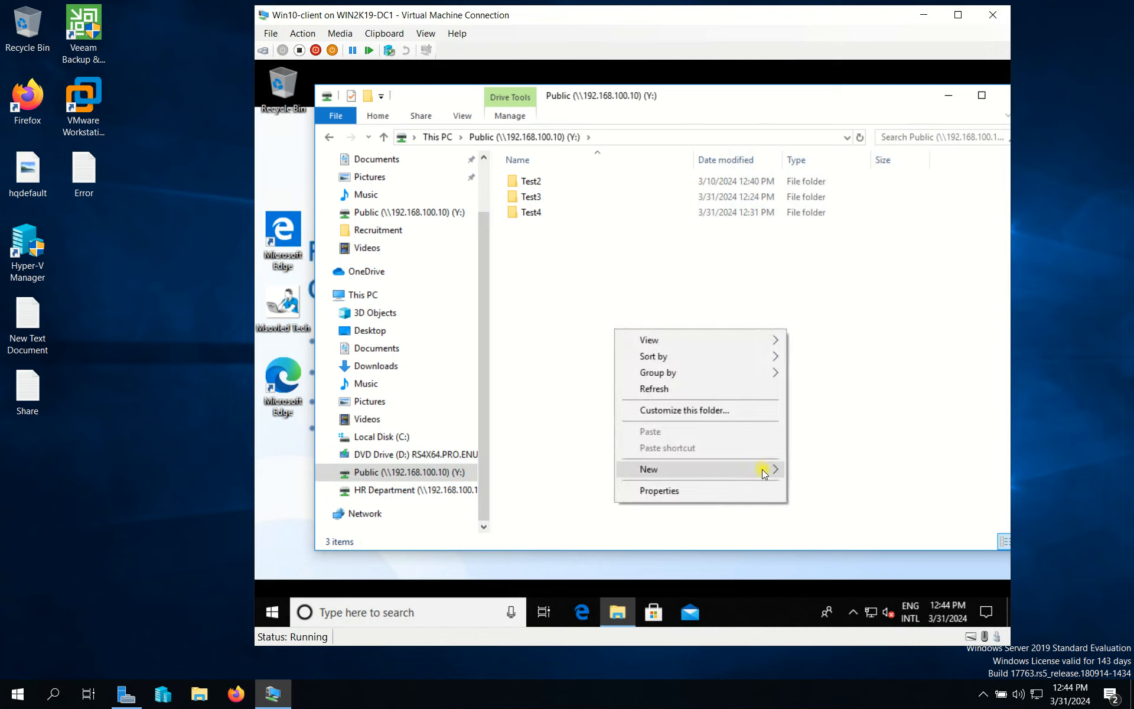
pyautogui.moveTo(763, 470)
pyautogui.click(806, 470)
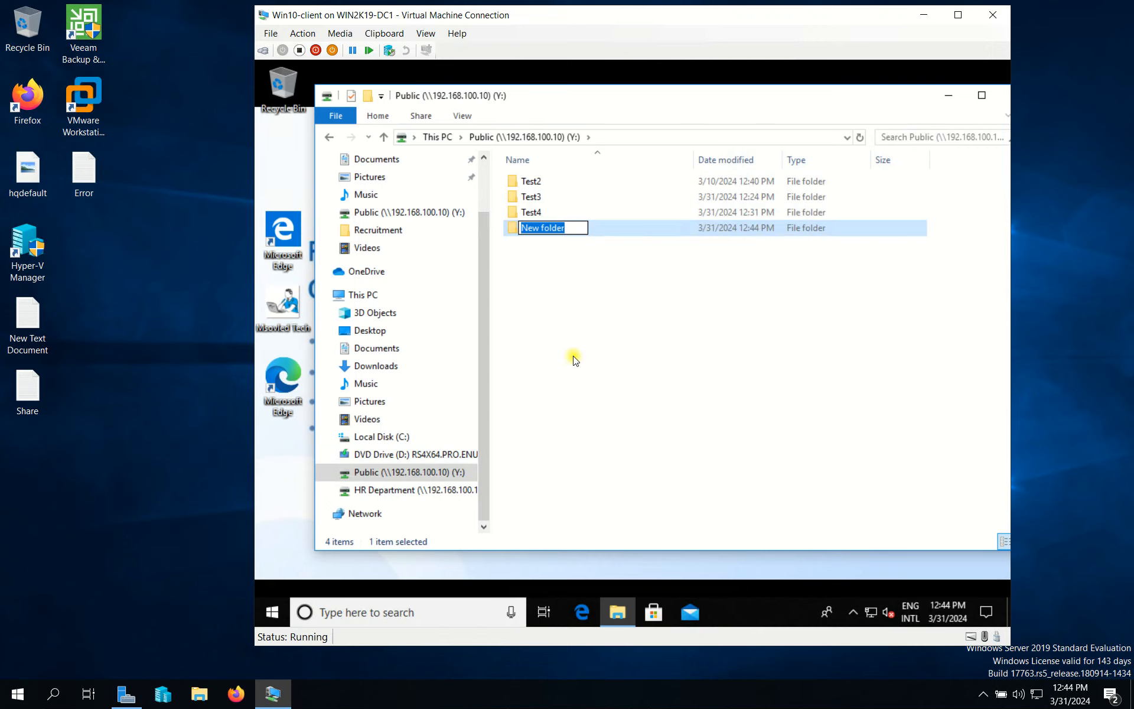
pyautogui.write('Test5')
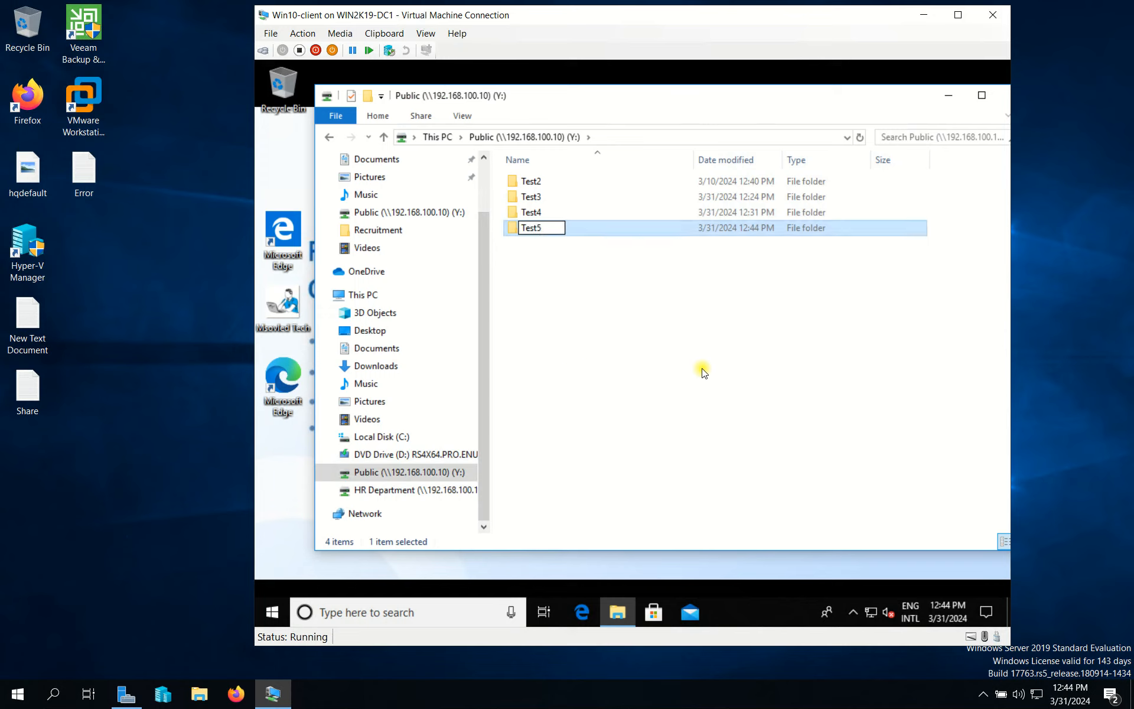
pyautogui.click(638, 283)
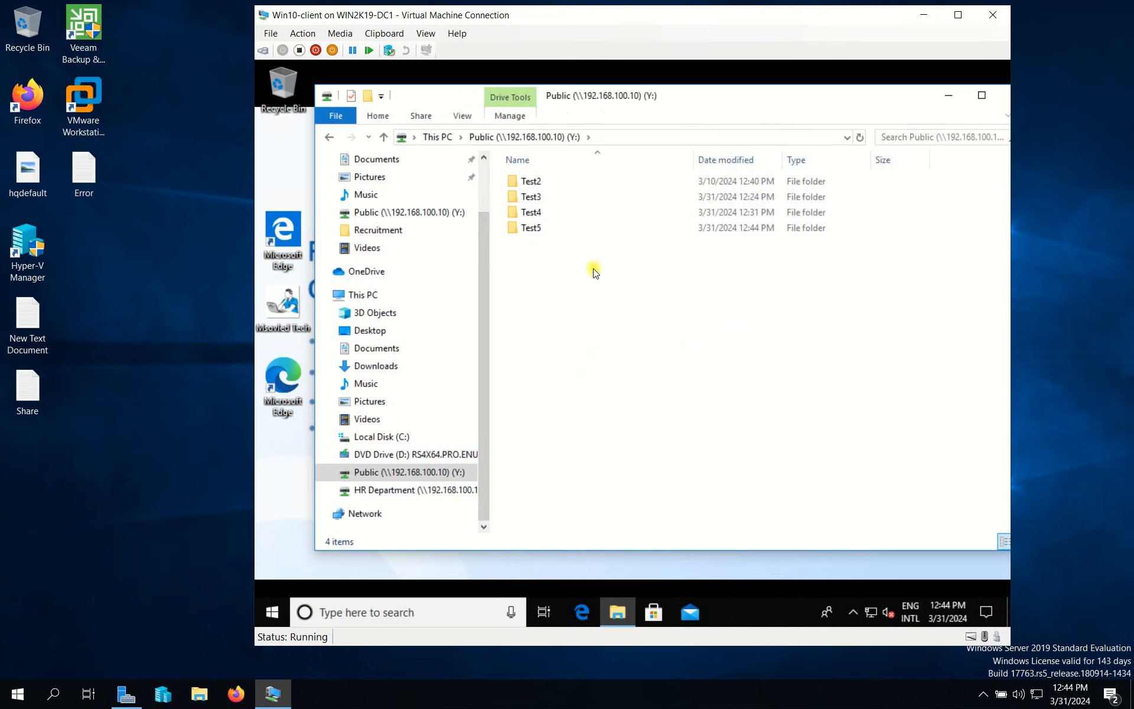
pyautogui.doubleClick(555, 235)
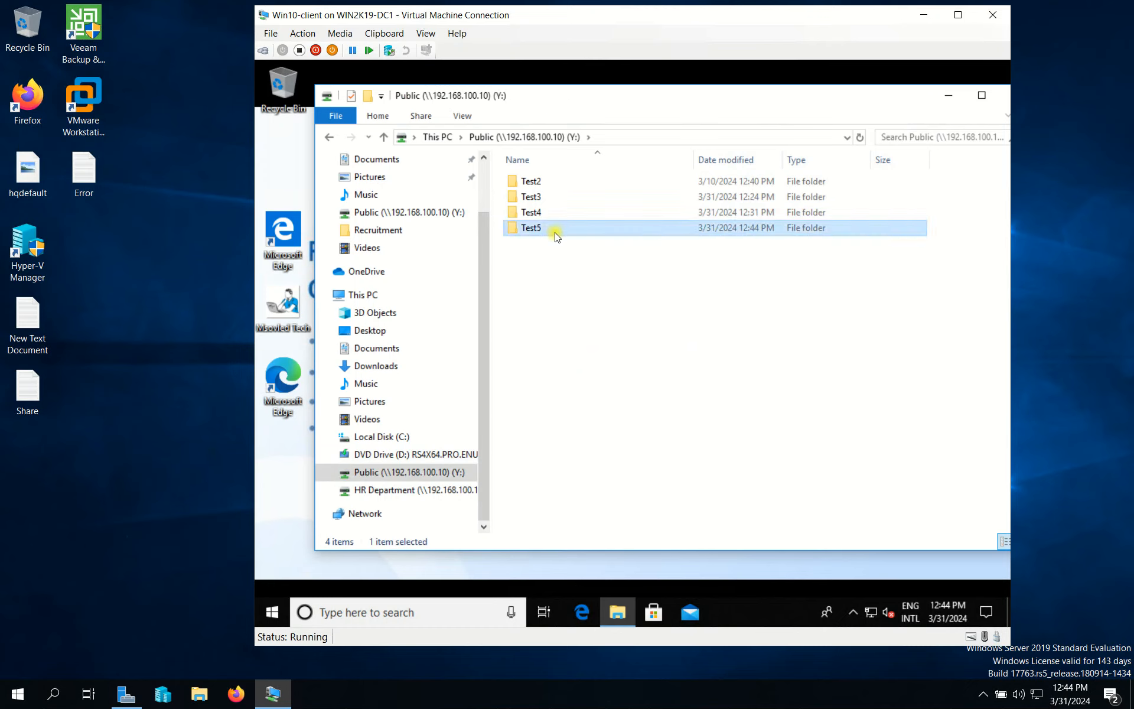
# Step: Create a new text document named 'MyTest5 File' inside Test5
pyautogui.rightClick(569, 265)
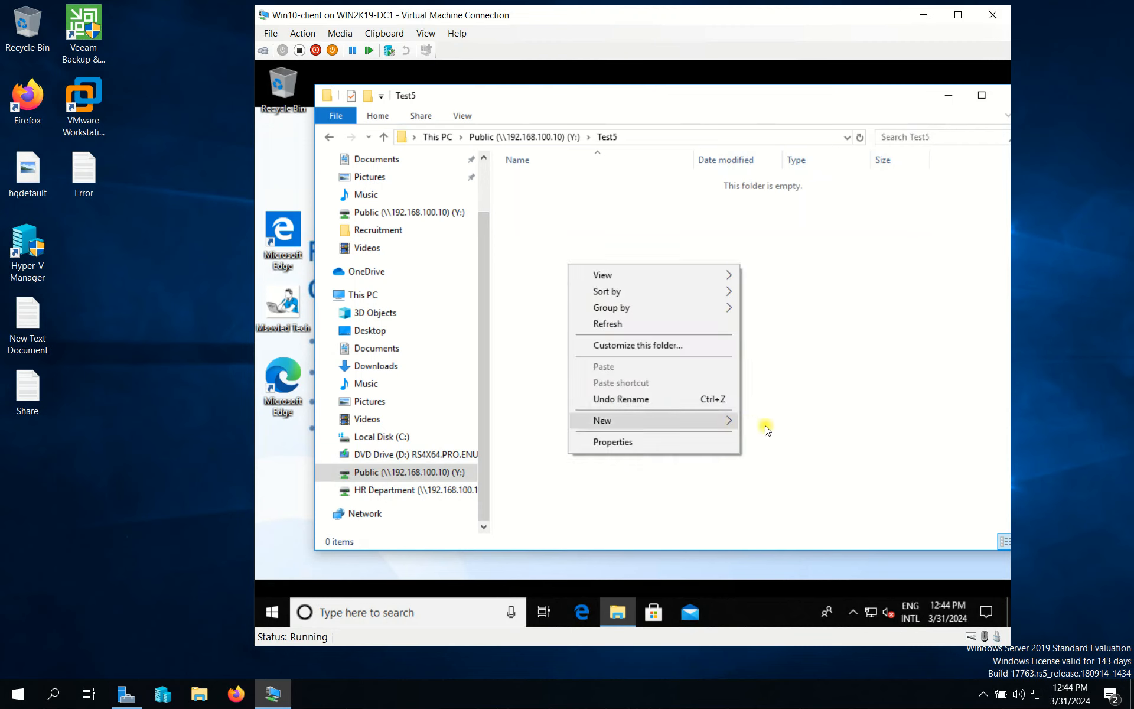
pyautogui.moveTo(727, 421)
pyautogui.click(785, 506)
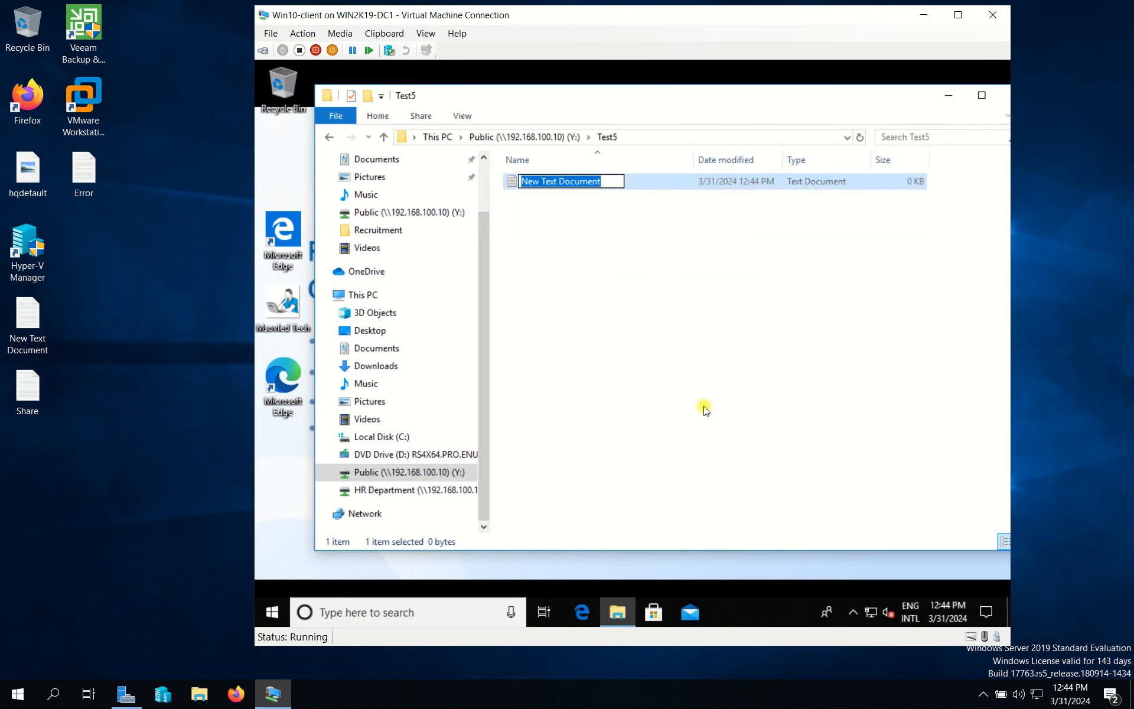
pyautogui.write('MyTest')
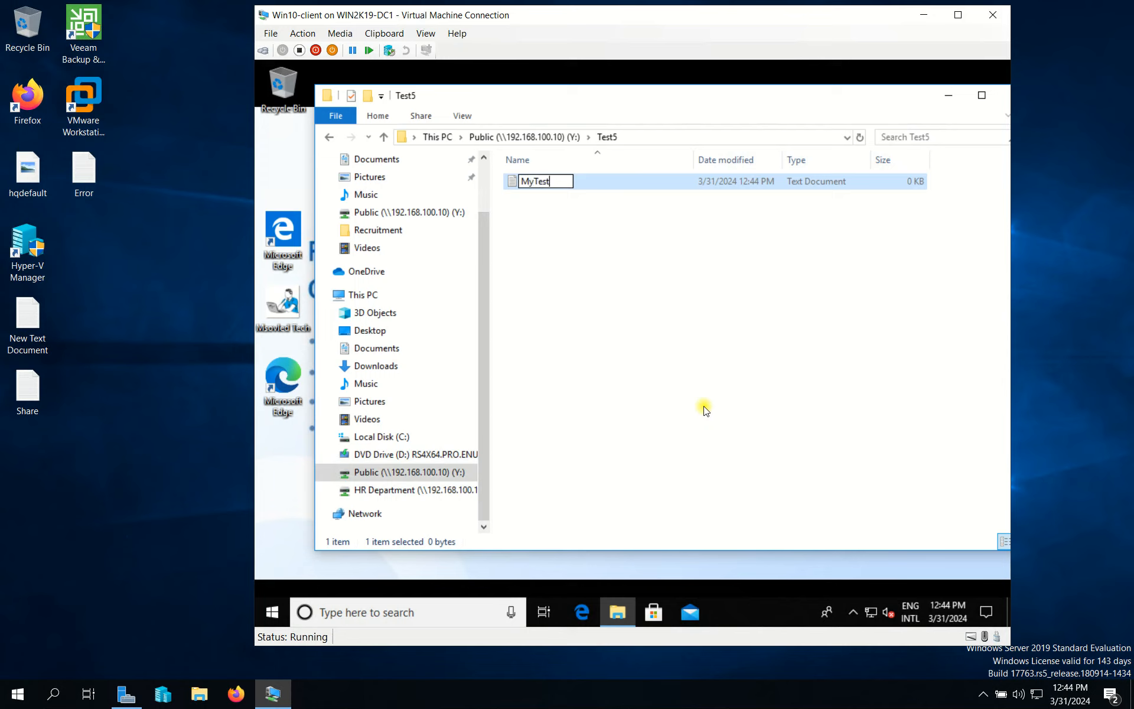
pyautogui.write('5 File')
# Step: Minimize the virtual machine window to return to the host desktop
pyautogui.click(172, 498)
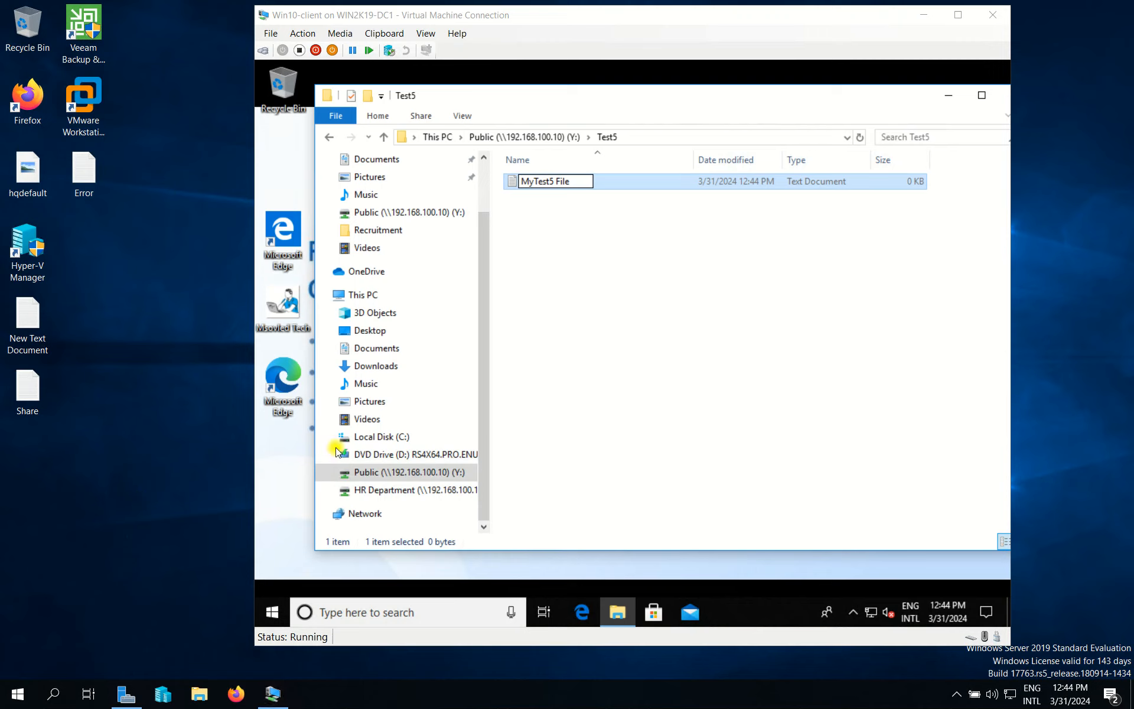
pyautogui.click(924, 15)
pyautogui.rightClick(402, 161)
pyautogui.click(462, 429)
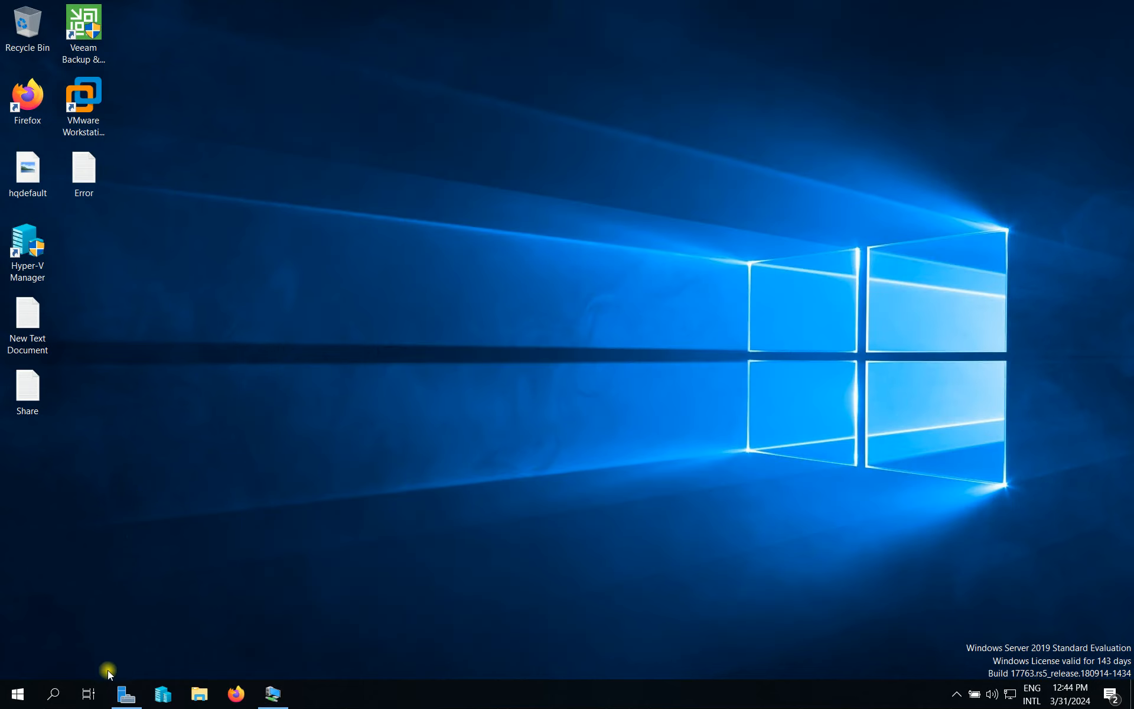
# Step: Restore Server Manager and launch Event Viewer from its Tools menu
pyautogui.moveTo(126, 695)
pyautogui.click(145, 659)
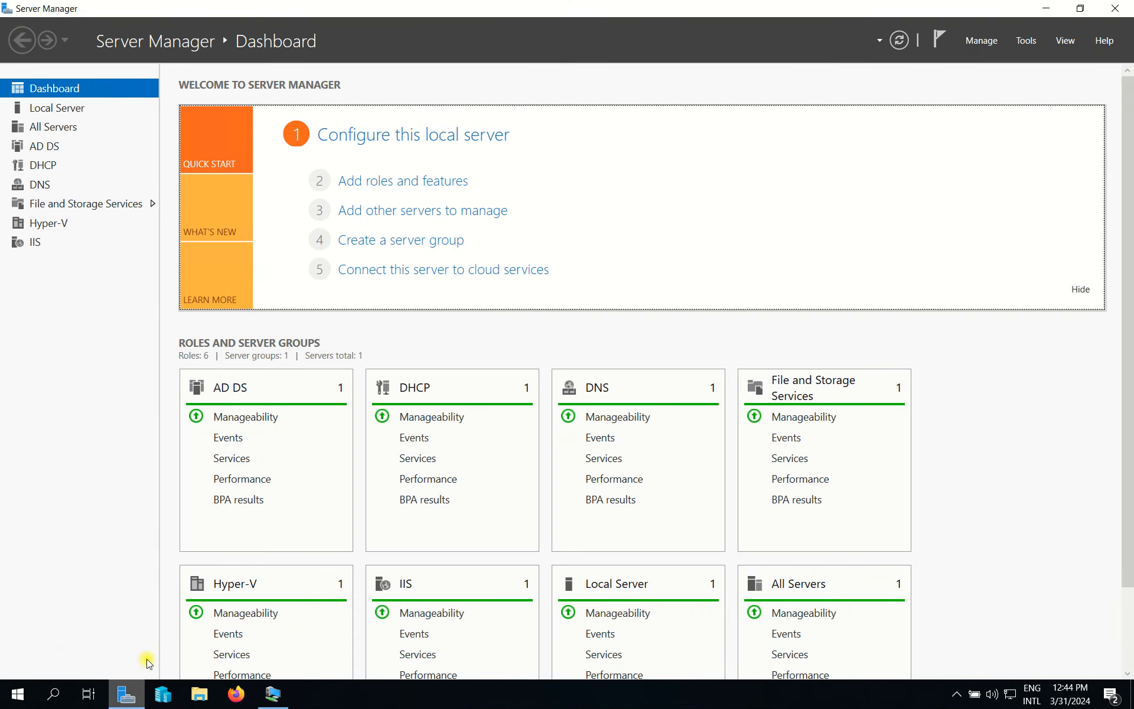
pyautogui.click(1024, 43)
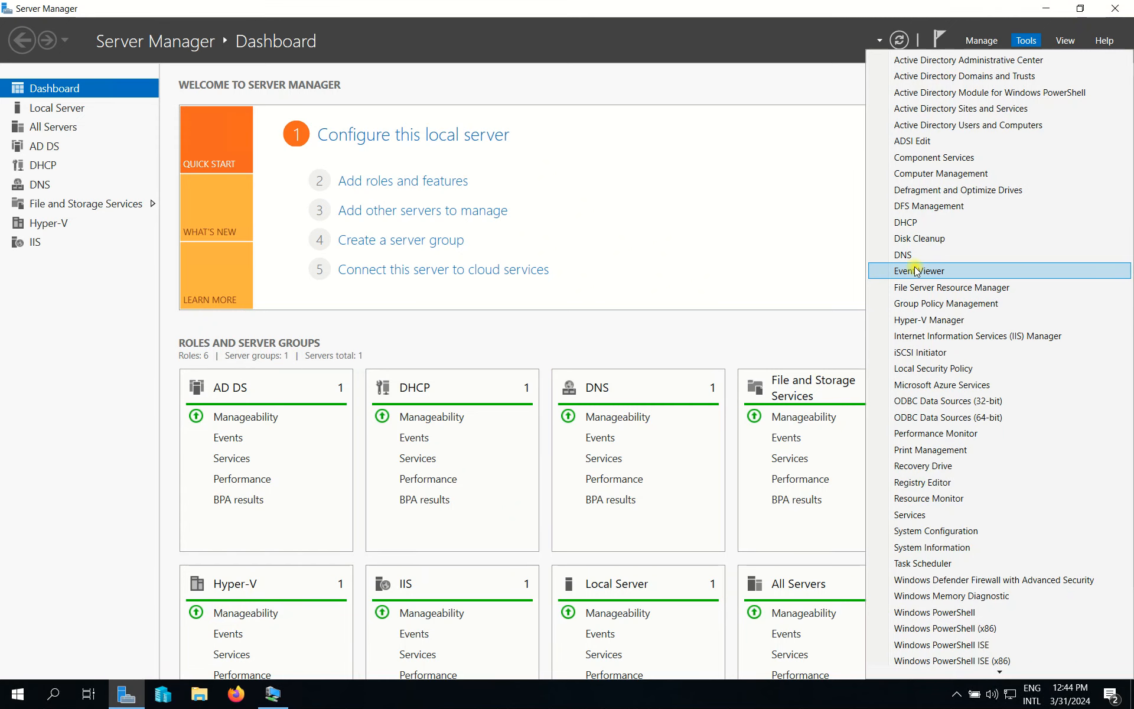
pyautogui.click(916, 271)
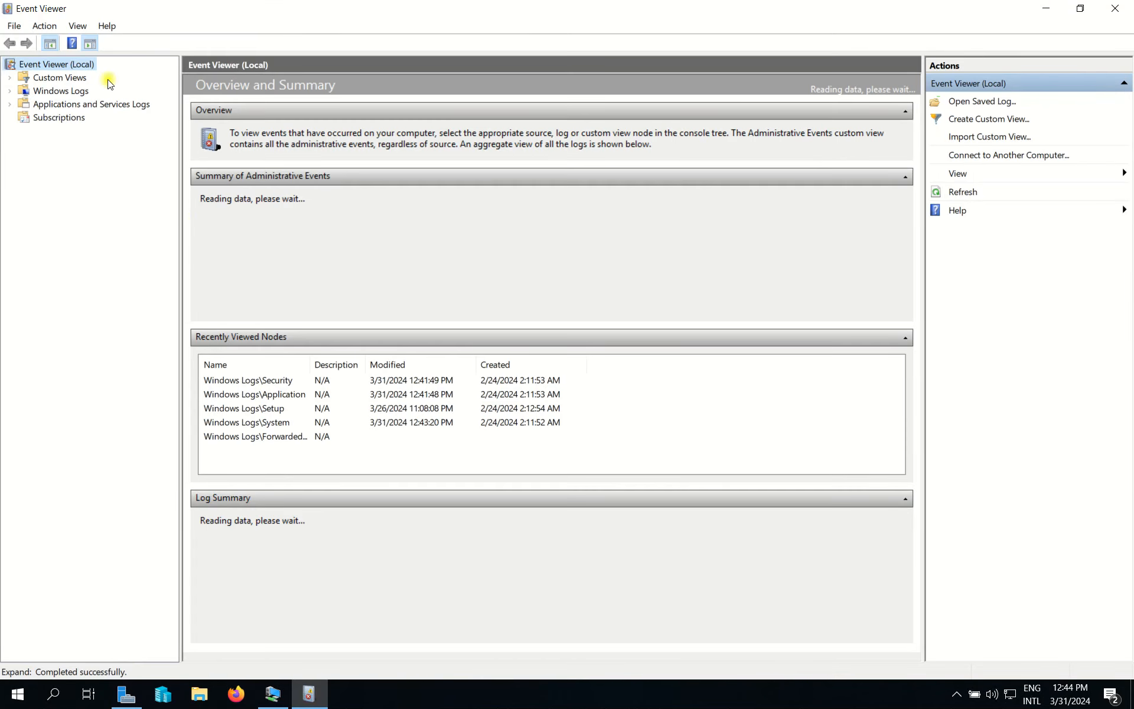
# Step: Open the Security log and inspect the newest 4663 File System event and its subject account
pyautogui.click(59, 90)
pyautogui.click(10, 91)
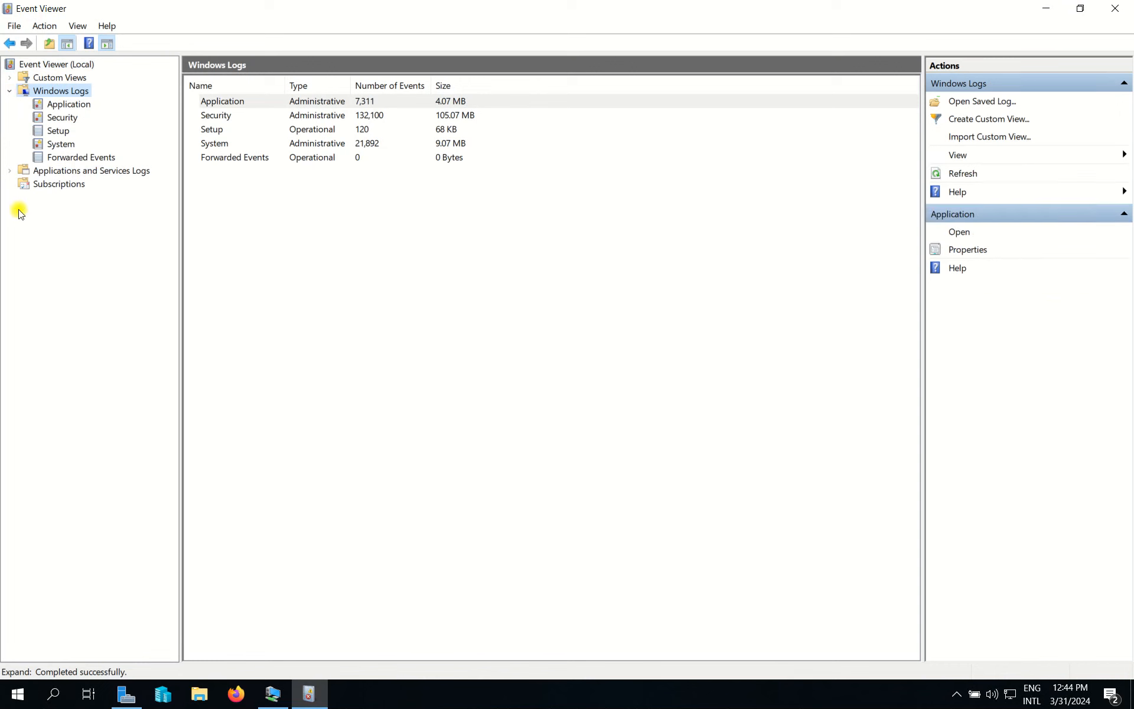
pyautogui.click(63, 118)
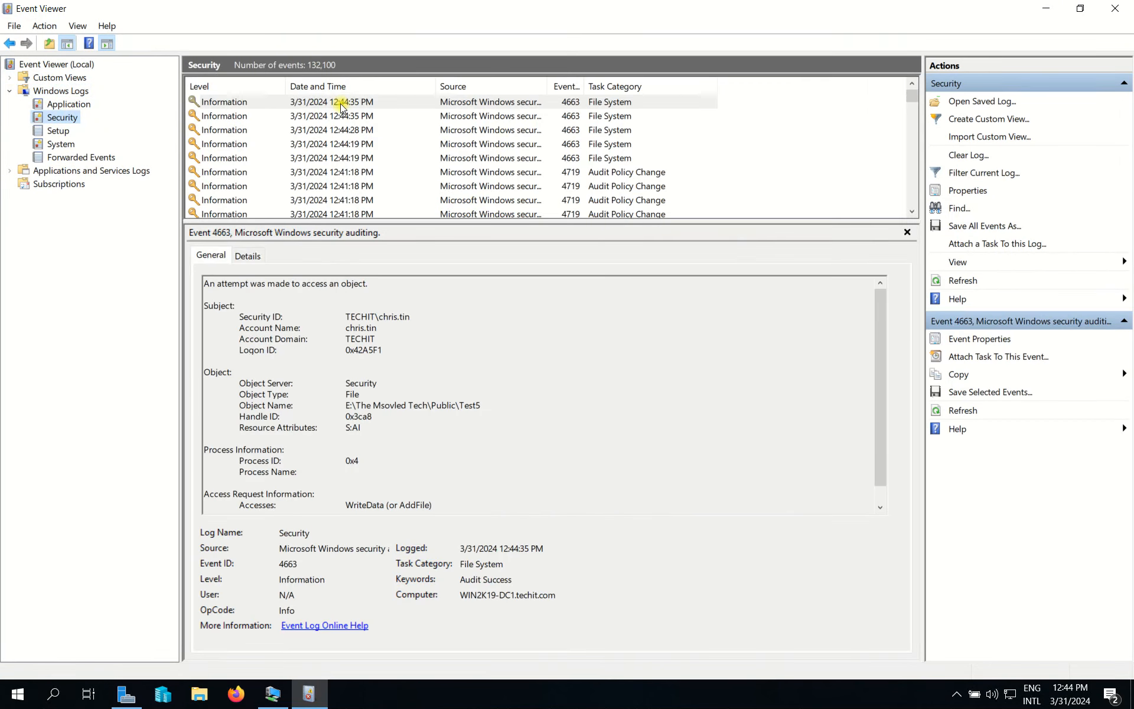
pyautogui.click(340, 104)
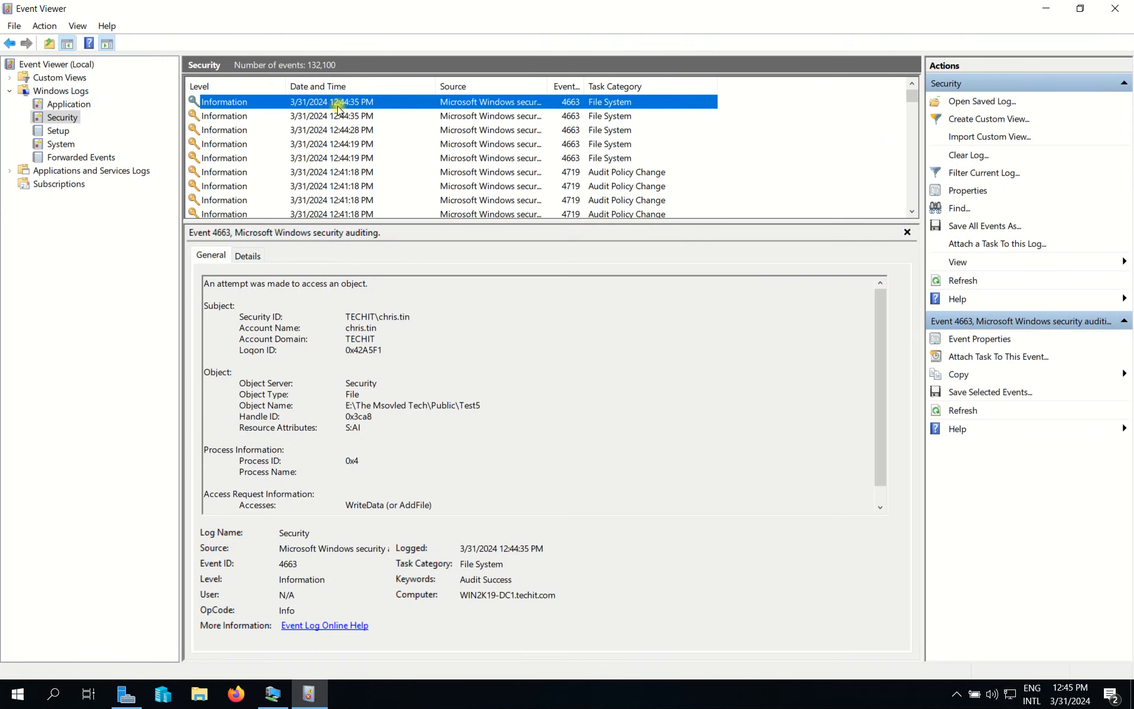
pyautogui.moveTo(339, 316); pyautogui.dragTo(422, 320)
pyautogui.click(422, 320)
pyautogui.doubleClick(388, 317)
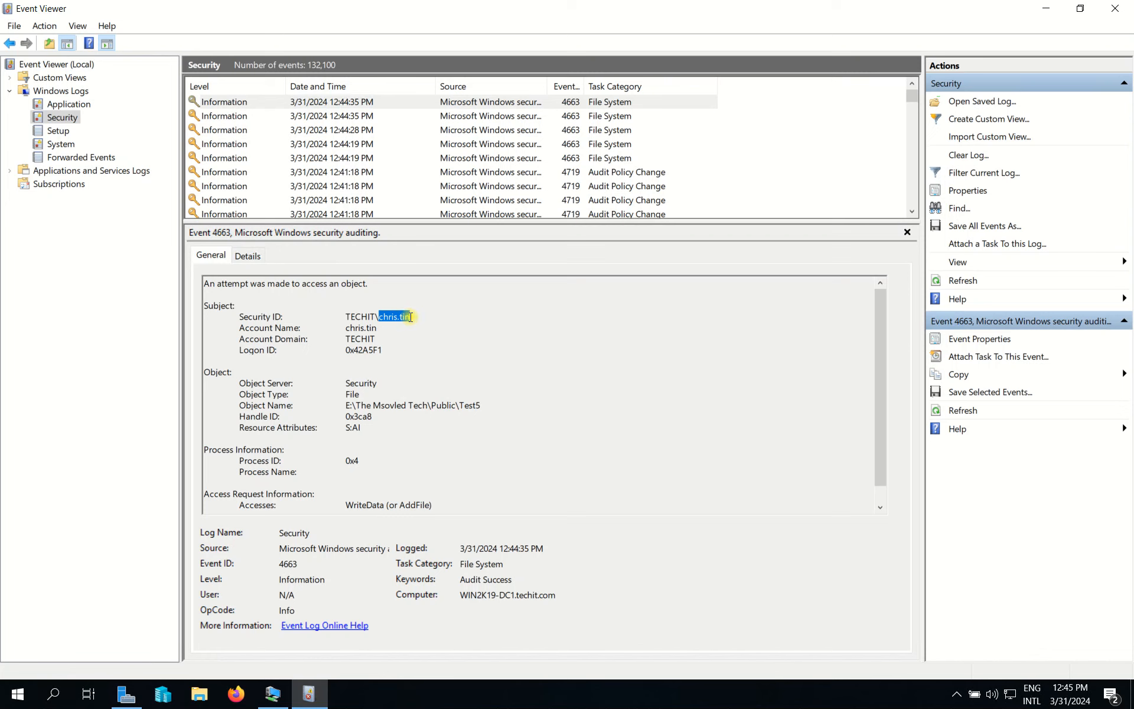
# Step: Bring the Win10-client VM forward, minimize its Test5 window, and show the Start menu account options
pyautogui.click(272, 694)
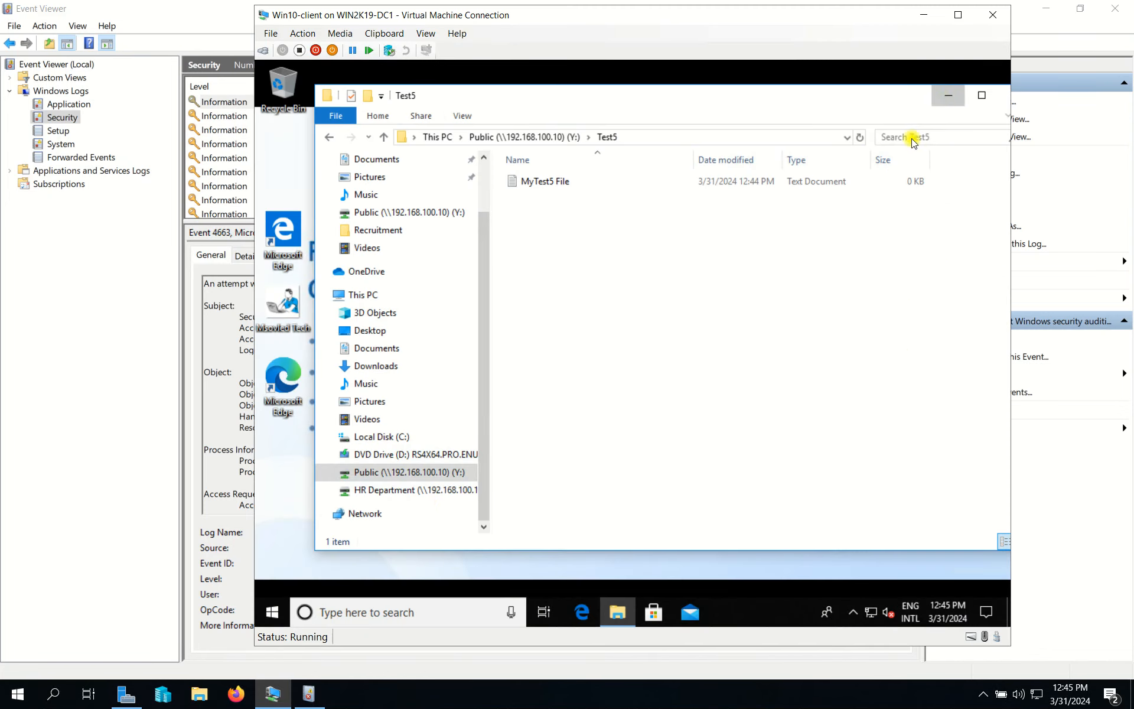
pyautogui.click(949, 95)
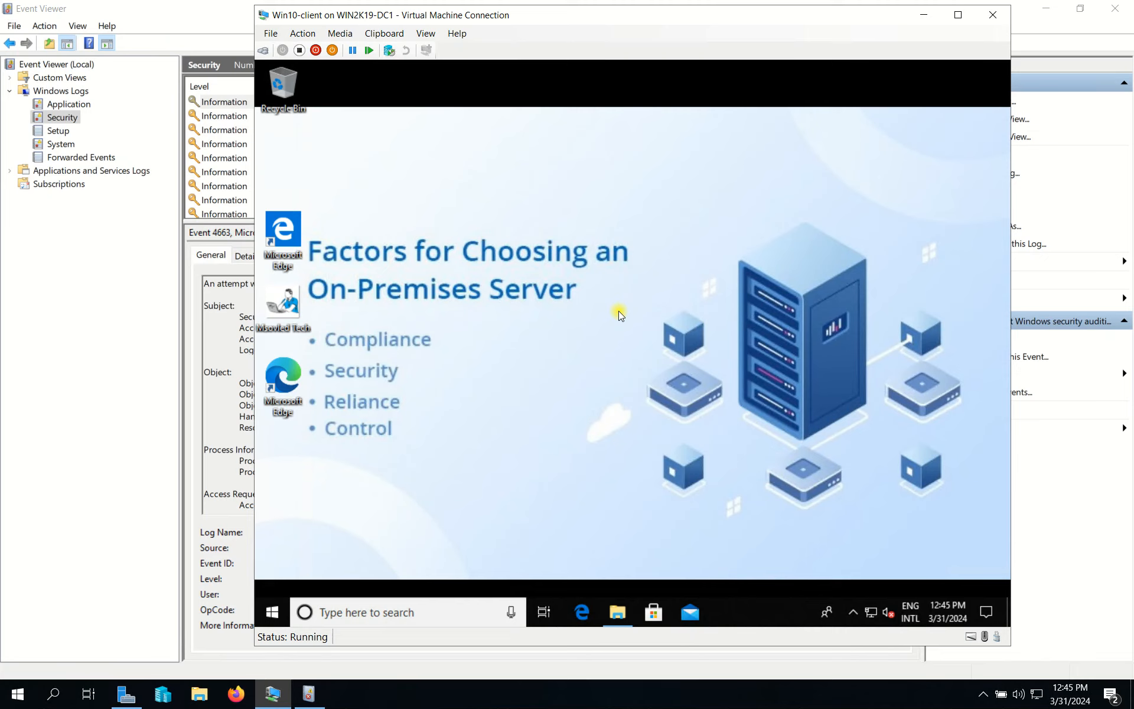
pyautogui.click(275, 612)
pyautogui.click(272, 438)
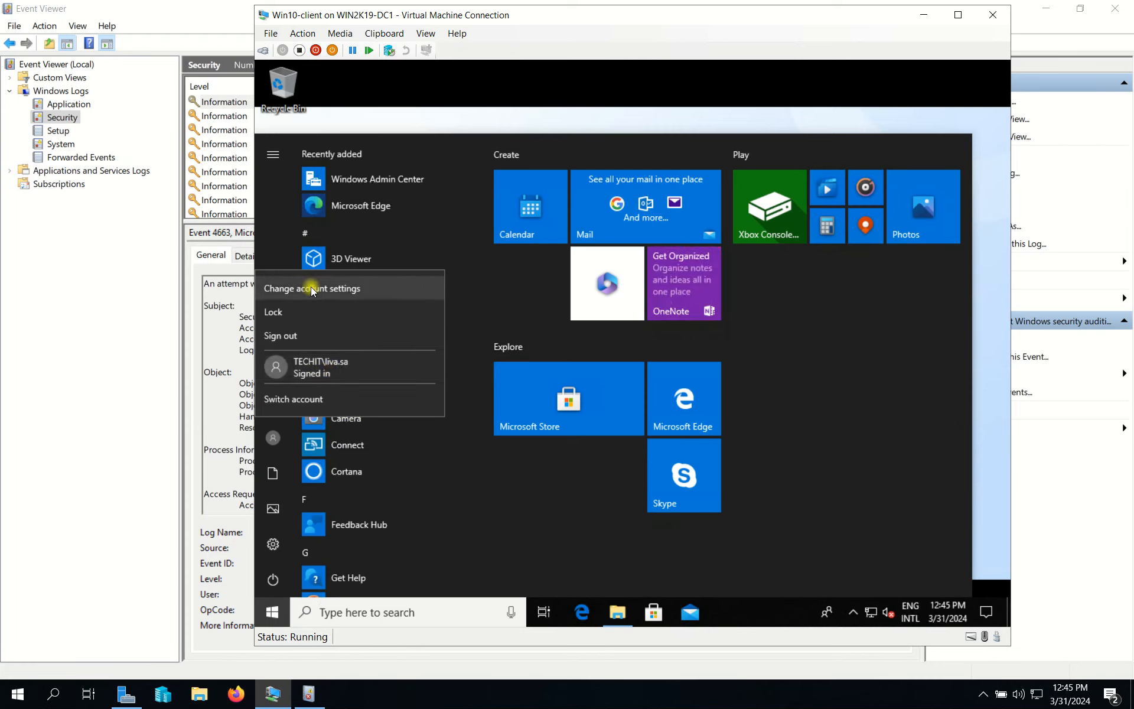
pyautogui.click(271, 245)
pyautogui.click(273, 438)
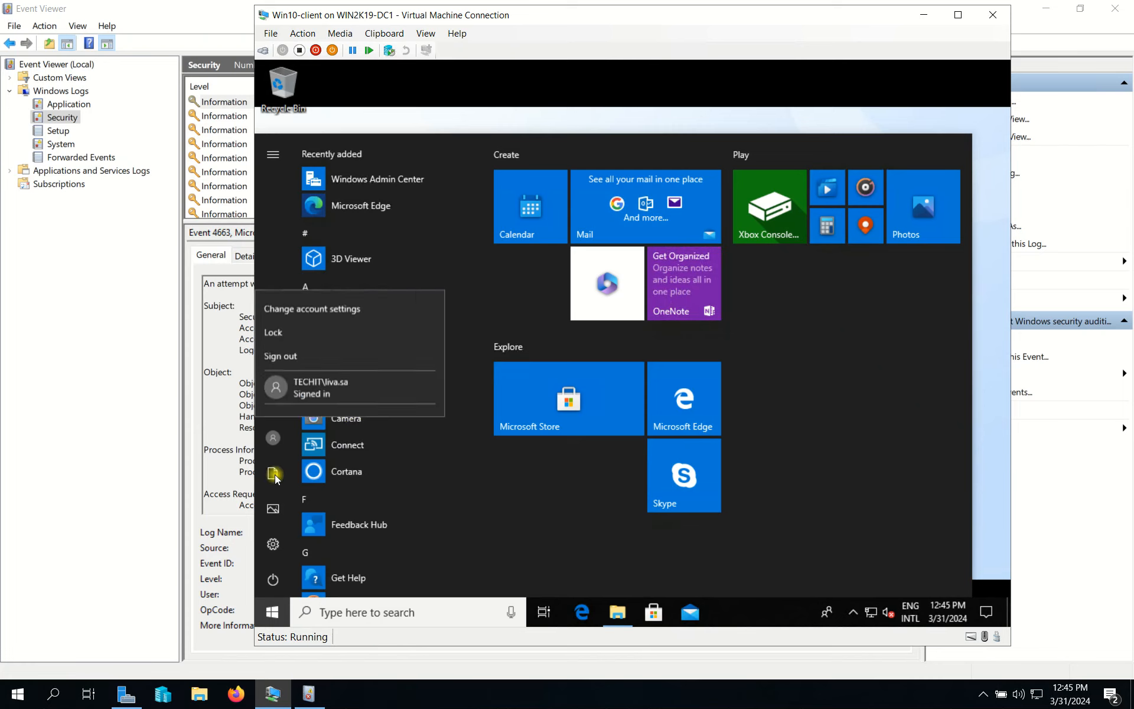
pyautogui.click(270, 475)
pyautogui.click(274, 440)
# Step: Check the power options and close the client's Start menu
pyautogui.click(270, 578)
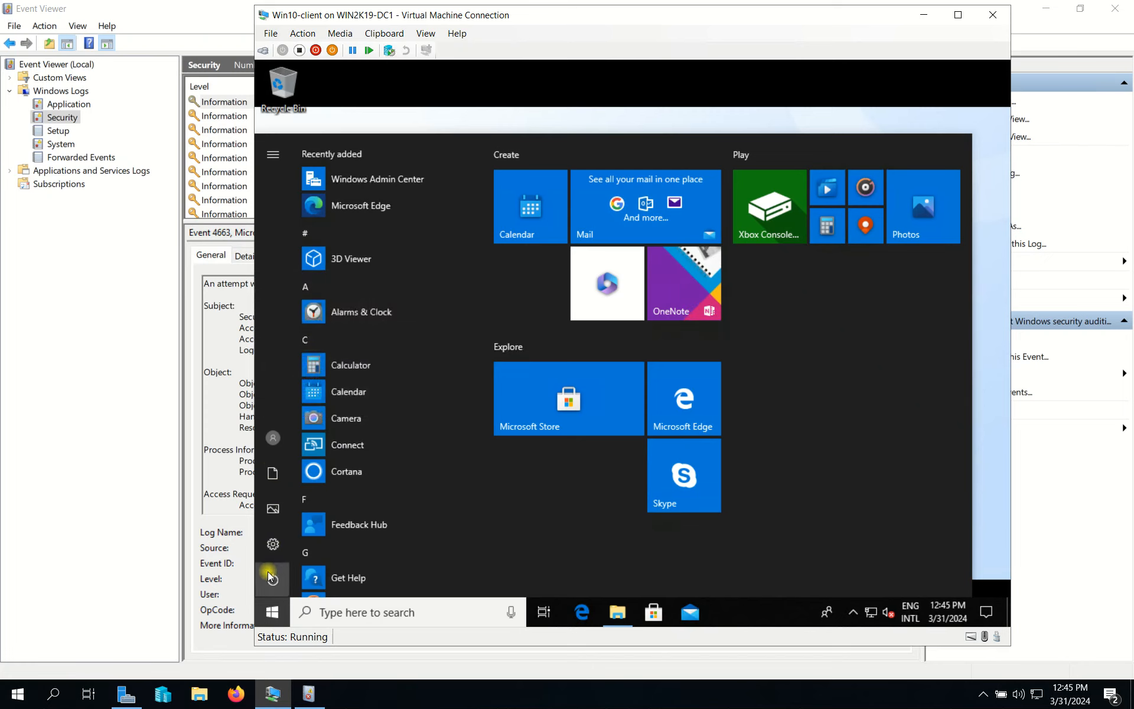
pyautogui.click(271, 575)
pyautogui.click(272, 573)
pyautogui.click(577, 88)
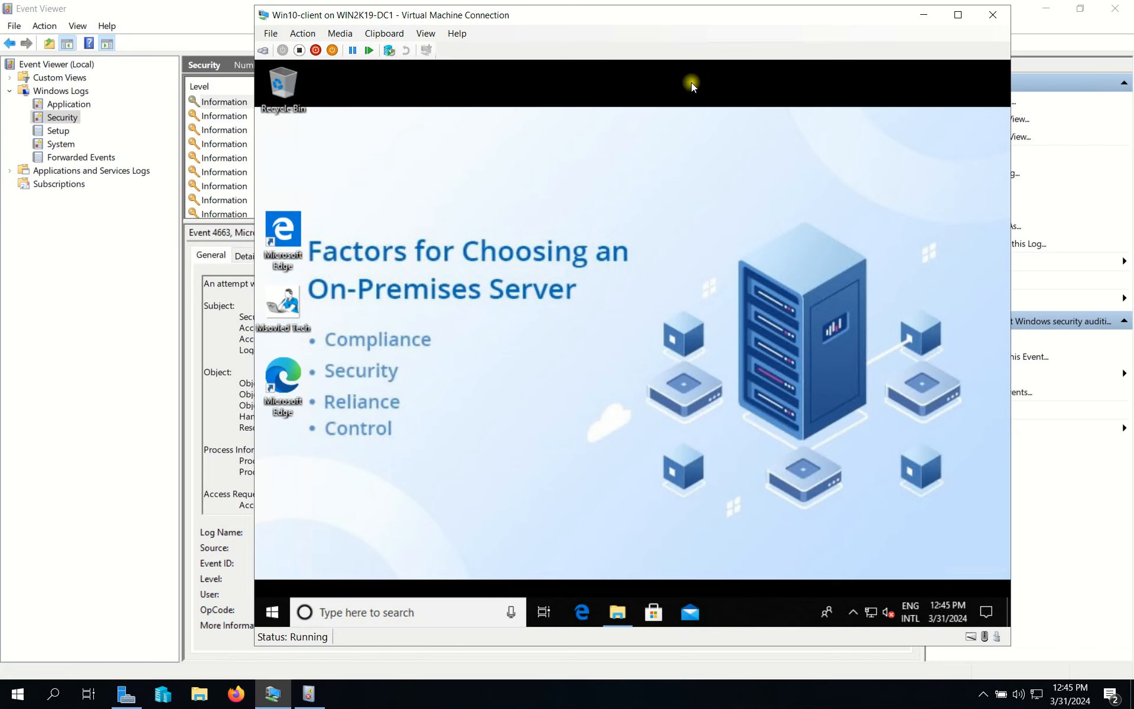
# Step: Switch user via the Alt+F4 Shut Down dialog and sign in with the other account's password
pyautogui.hotkey('alt', 'F4')
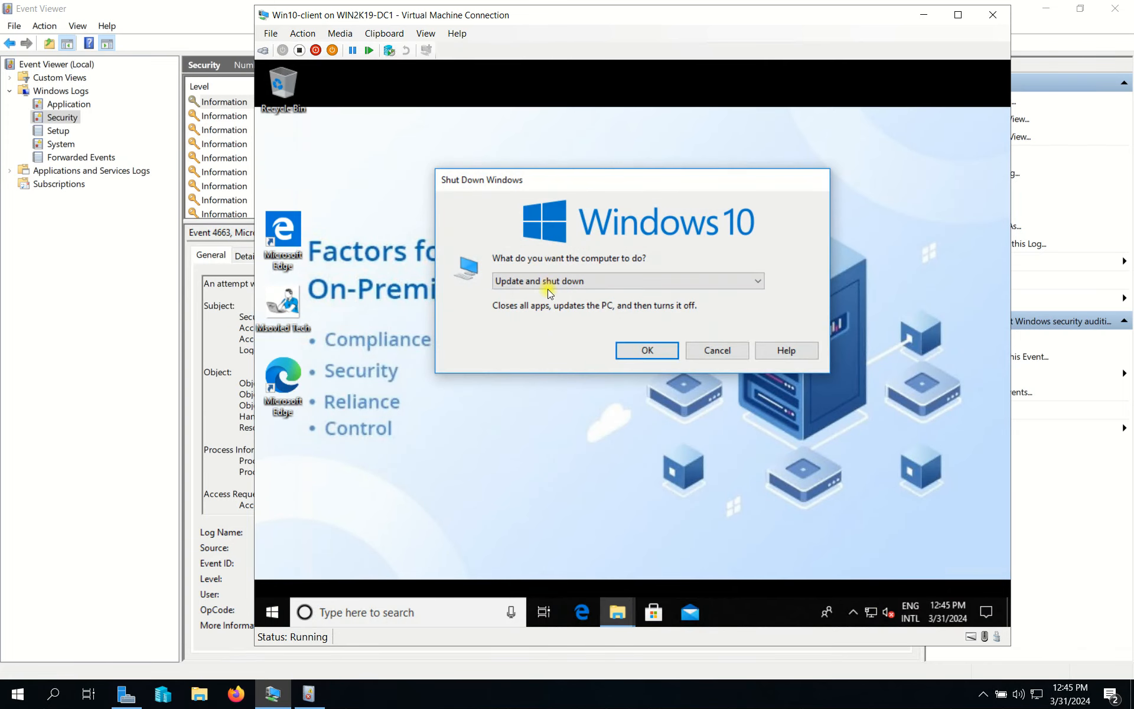
pyautogui.click(547, 288)
pyautogui.click(597, 294)
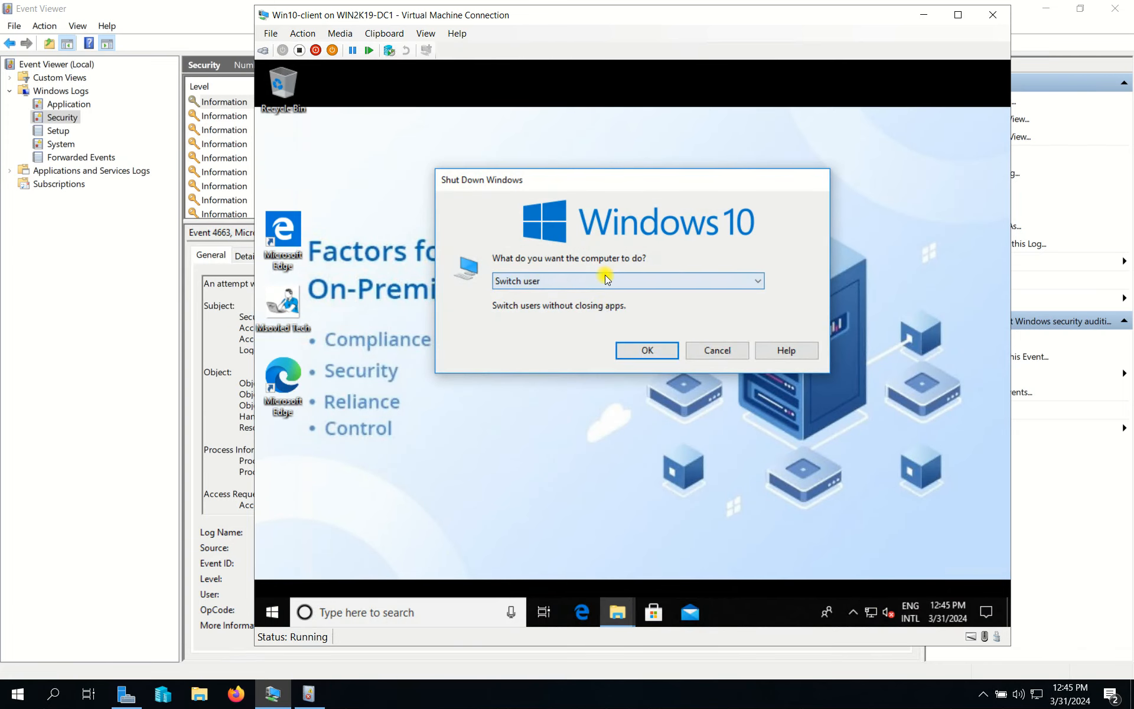
pyautogui.click(648, 350)
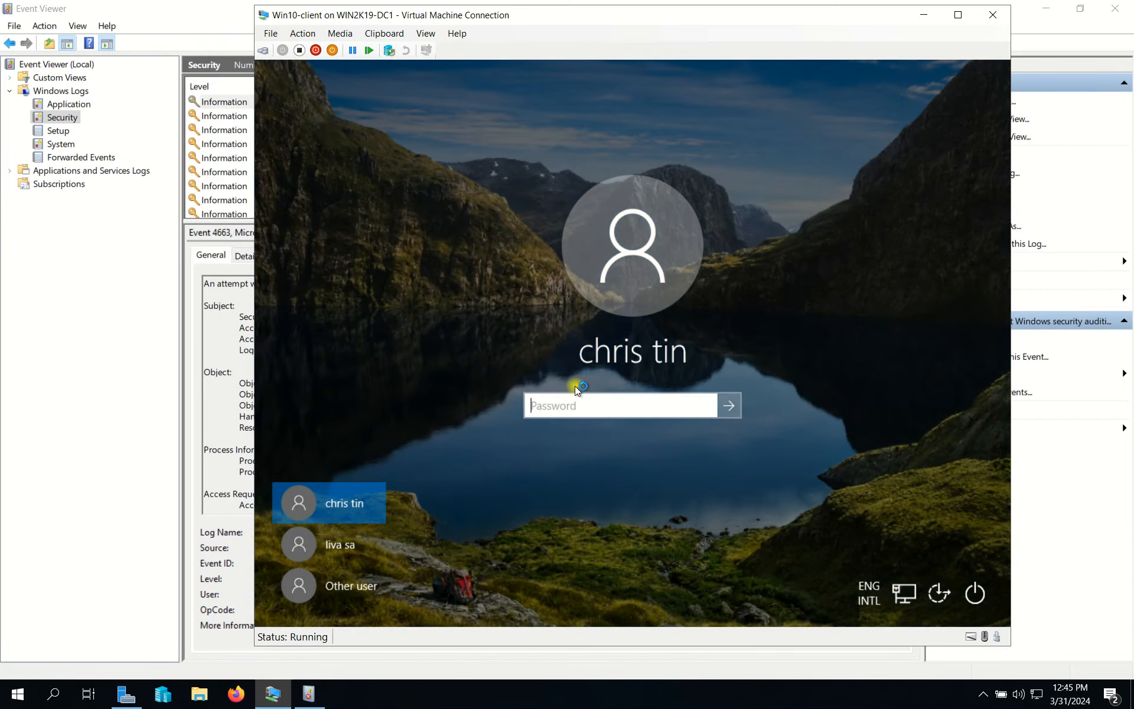
pyautogui.write('P')
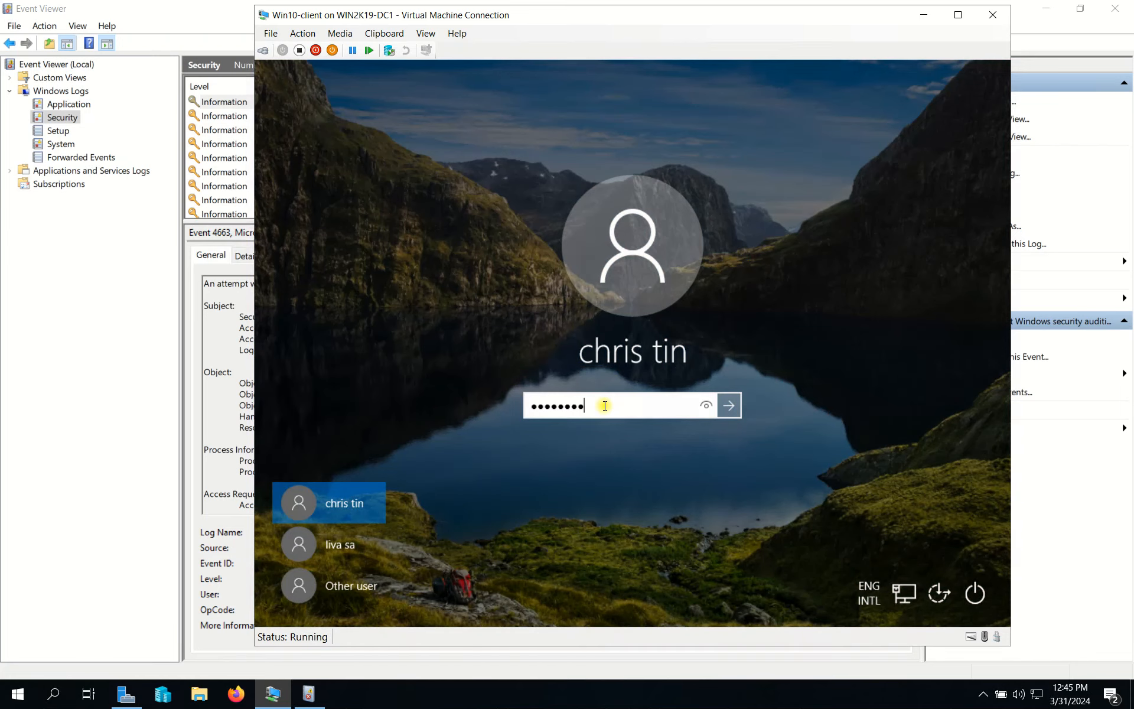
pyautogui.press('Return')
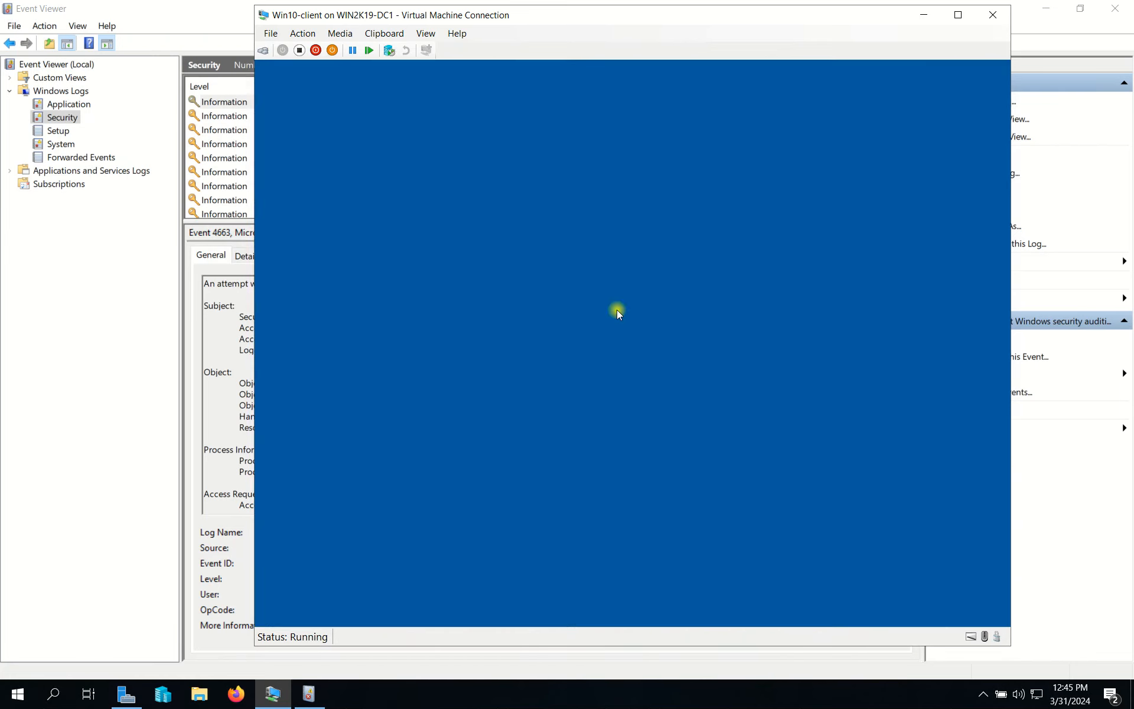
# Step: In Event Viewer, review the newest 4663 event's account, Logon ID, WriteData access and Test5 object path
pyautogui.click(70, 345)
pyautogui.click(499, 104)
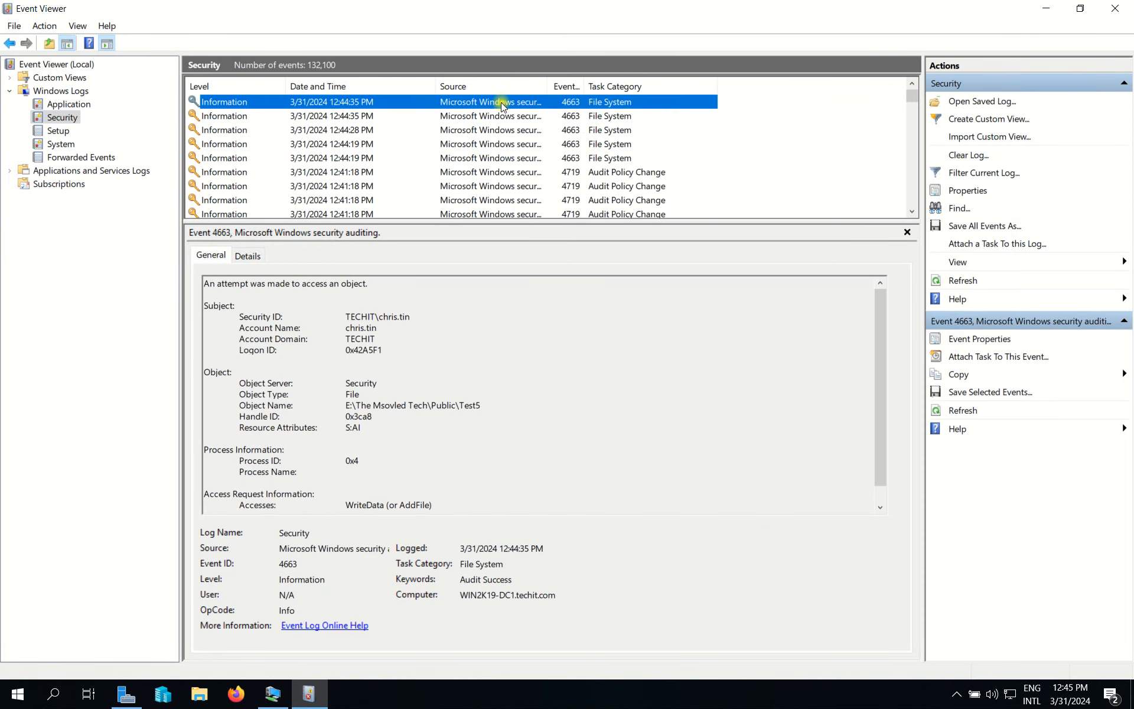
pyautogui.doubleClick(367, 331)
pyautogui.moveTo(363, 349); pyautogui.dragTo(384, 347)
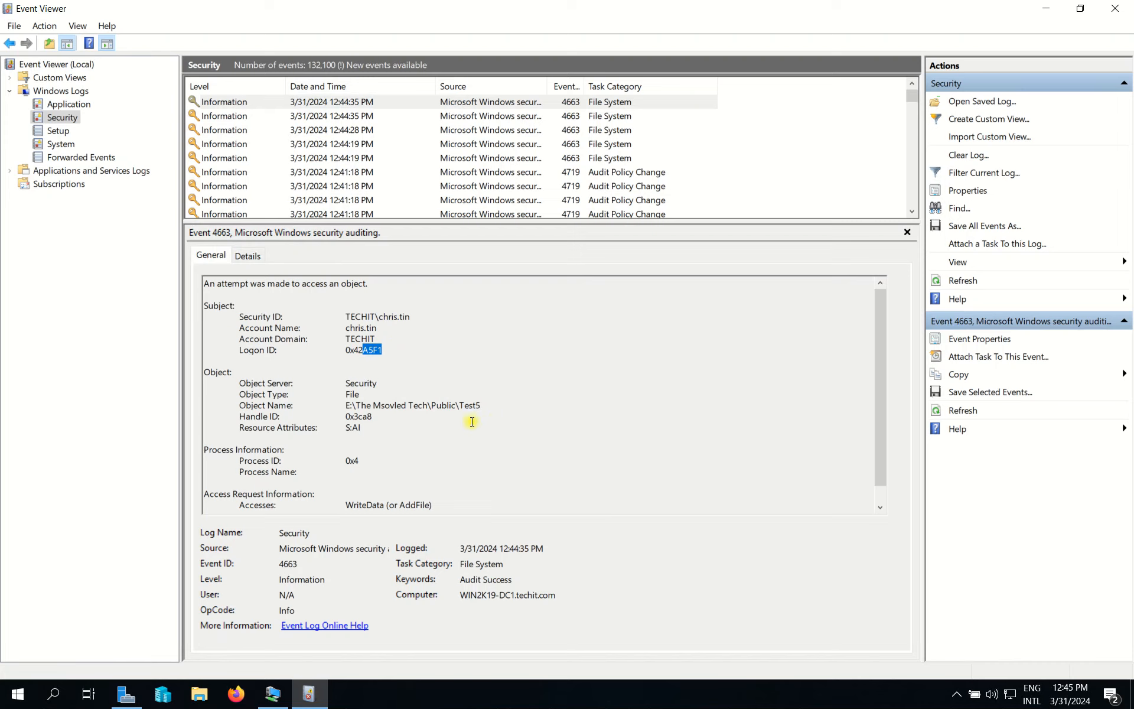
pyautogui.scroll(-1, 538, 355)
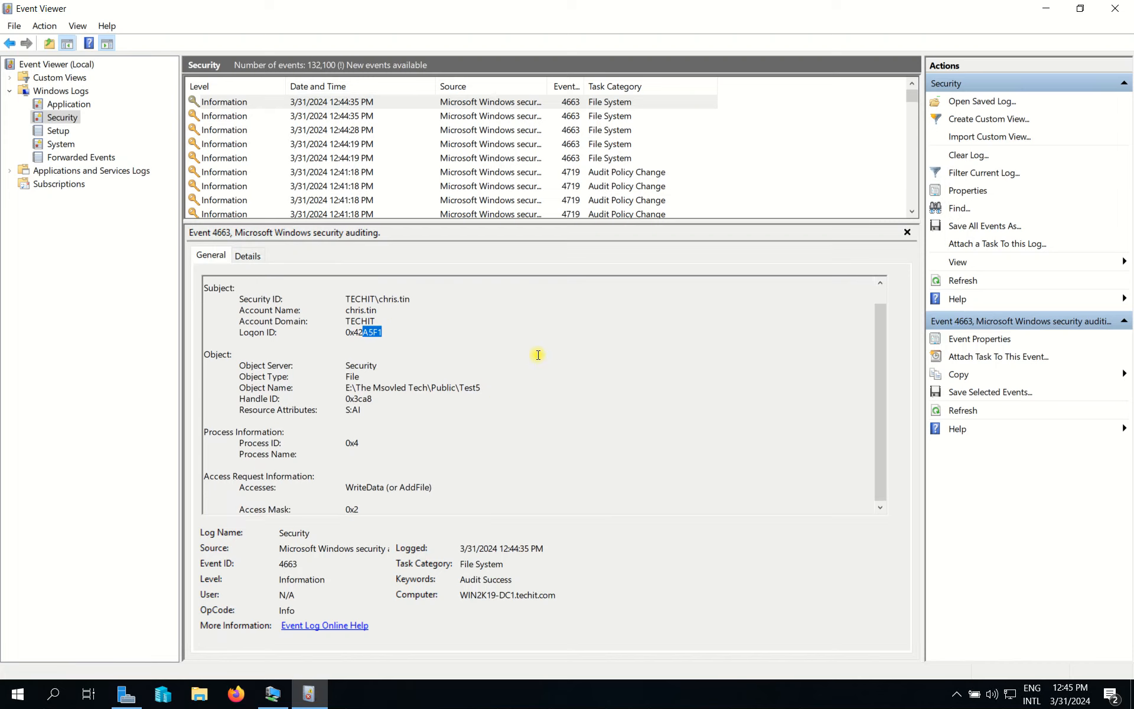
pyautogui.tripleClick(259, 489)
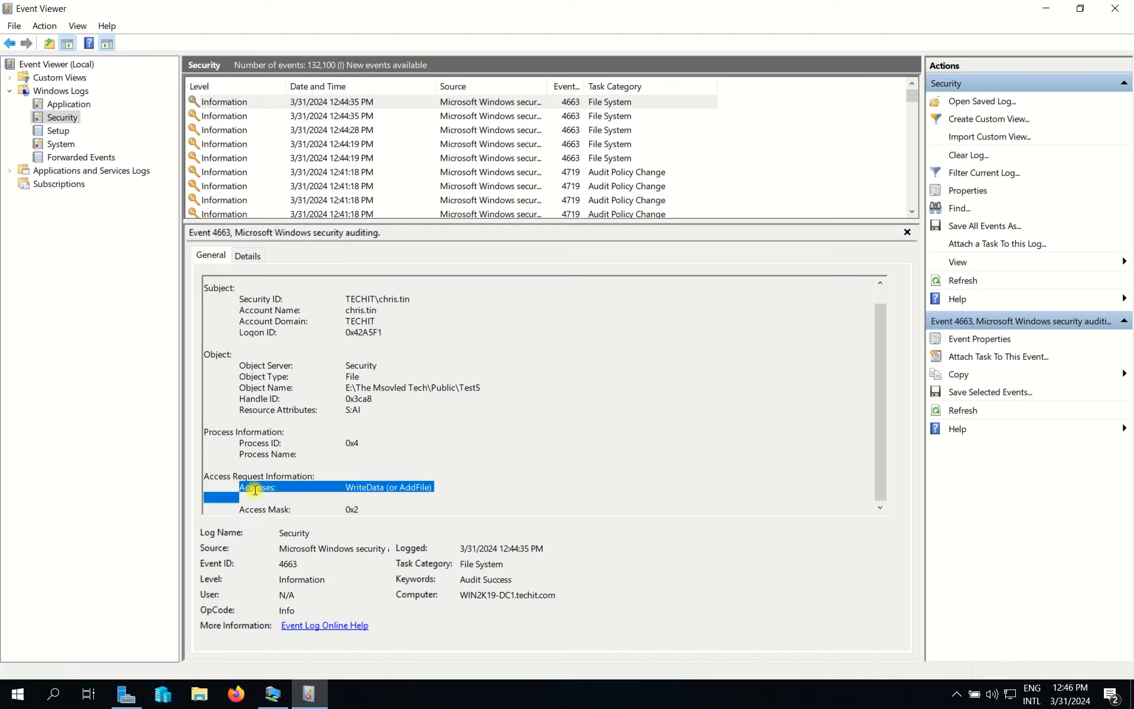
pyautogui.moveTo(347, 487); pyautogui.dragTo(400, 487)
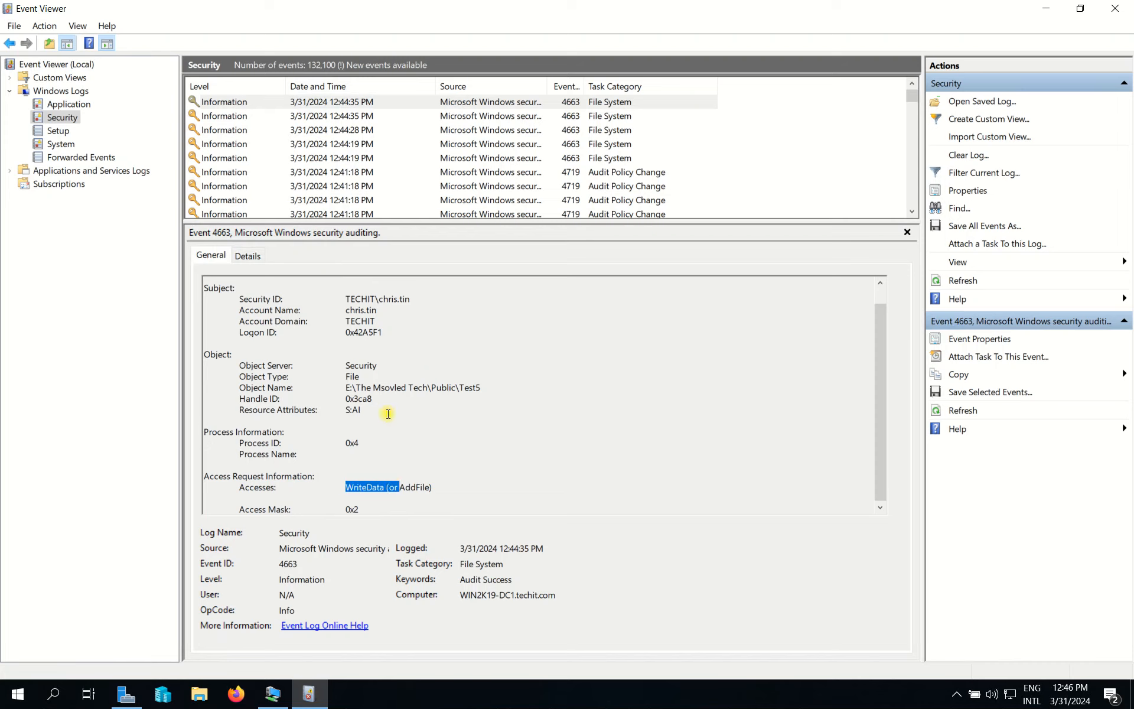
pyautogui.moveTo(242, 390); pyautogui.dragTo(472, 388)
pyautogui.click(354, 389)
pyautogui.click(409, 388)
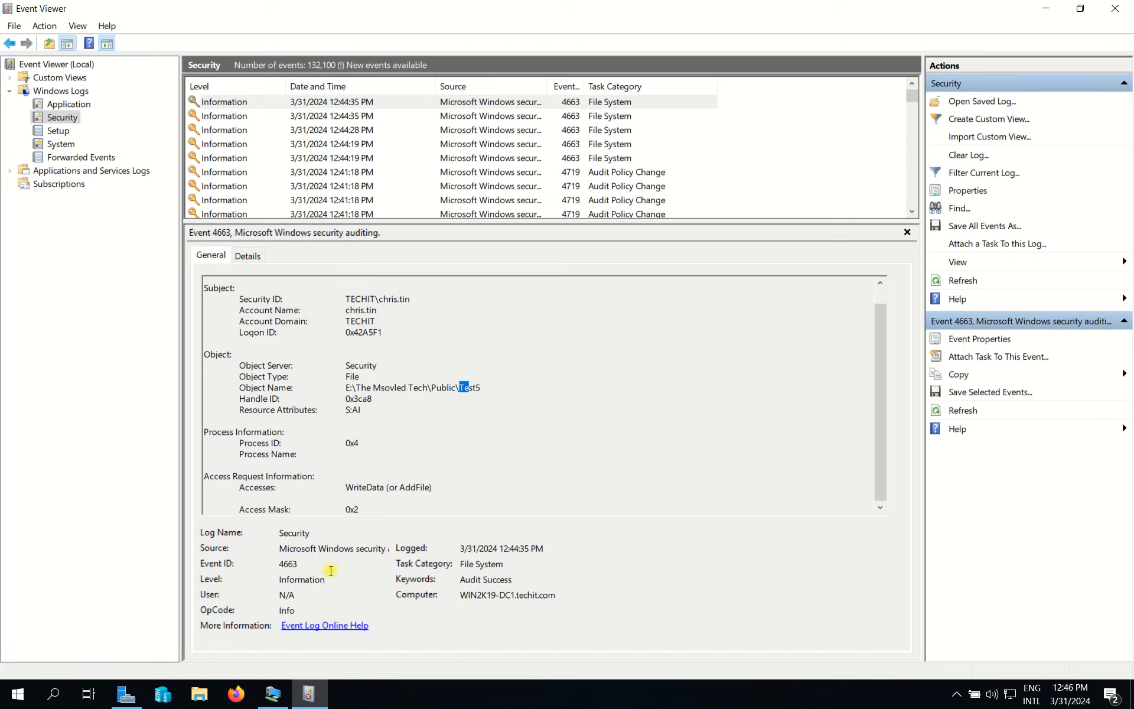
# Step: Open the 4663 event's Event Properties to review its WriteData access, then show the client's Test5 folder
pyautogui.rightClick(335, 101)
pyautogui.click(400, 108)
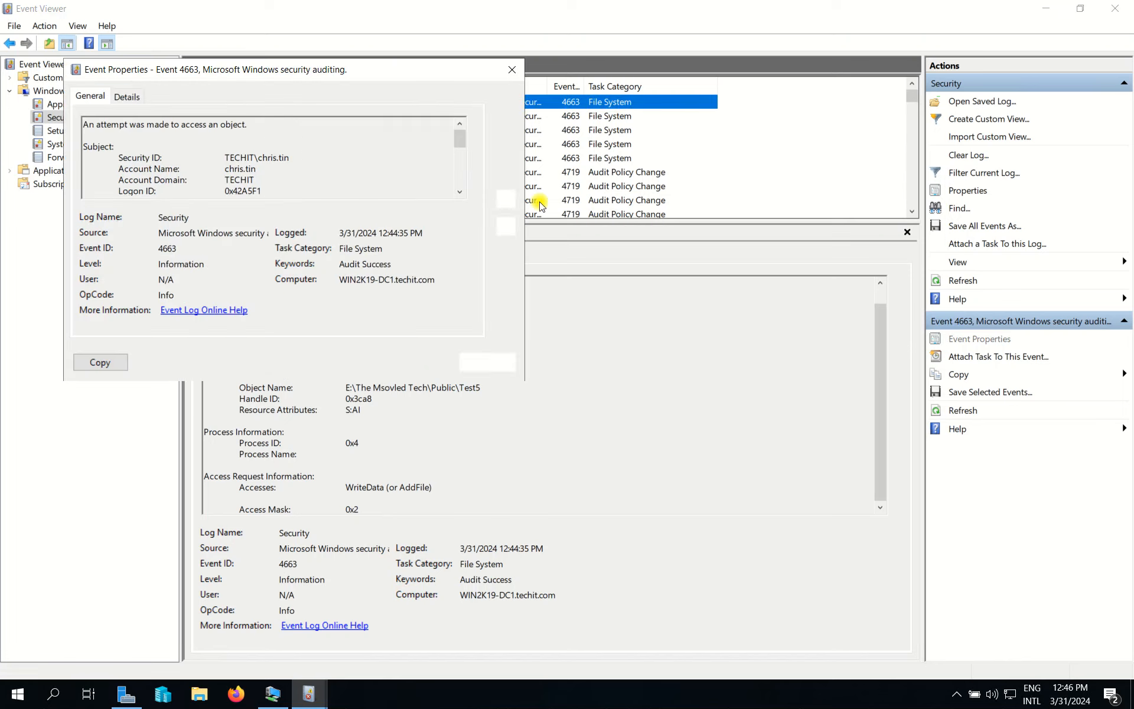
pyautogui.doubleClick(236, 170)
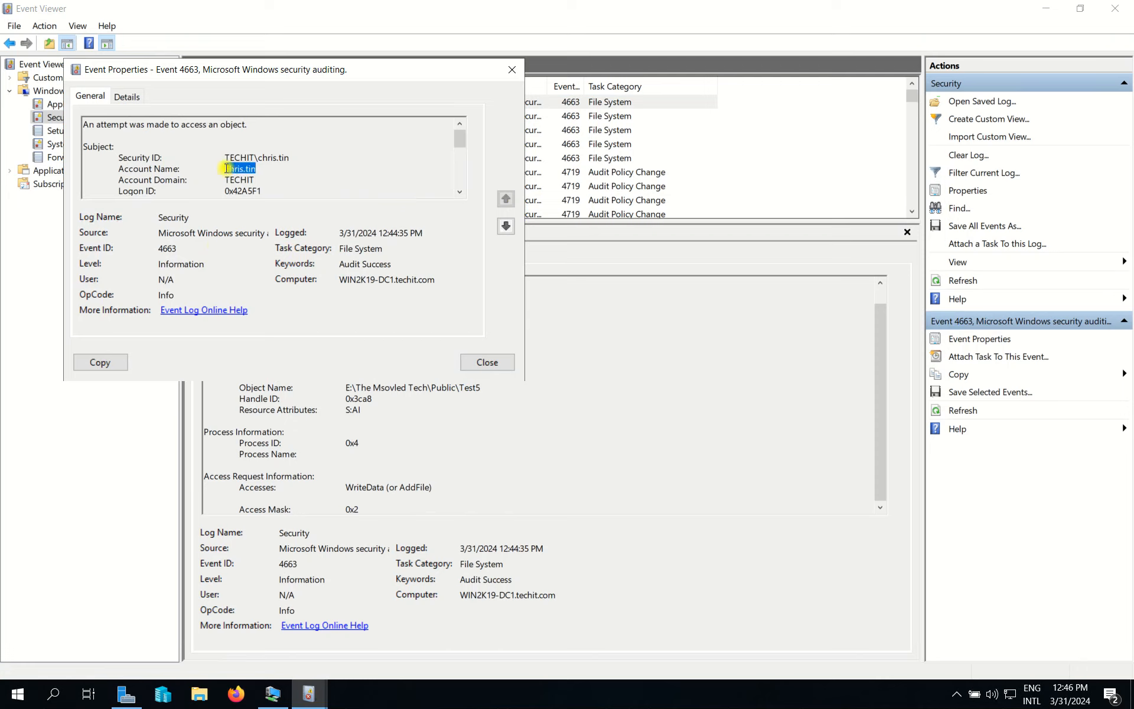
pyautogui.moveTo(166, 178); pyautogui.dragTo(236, 170)
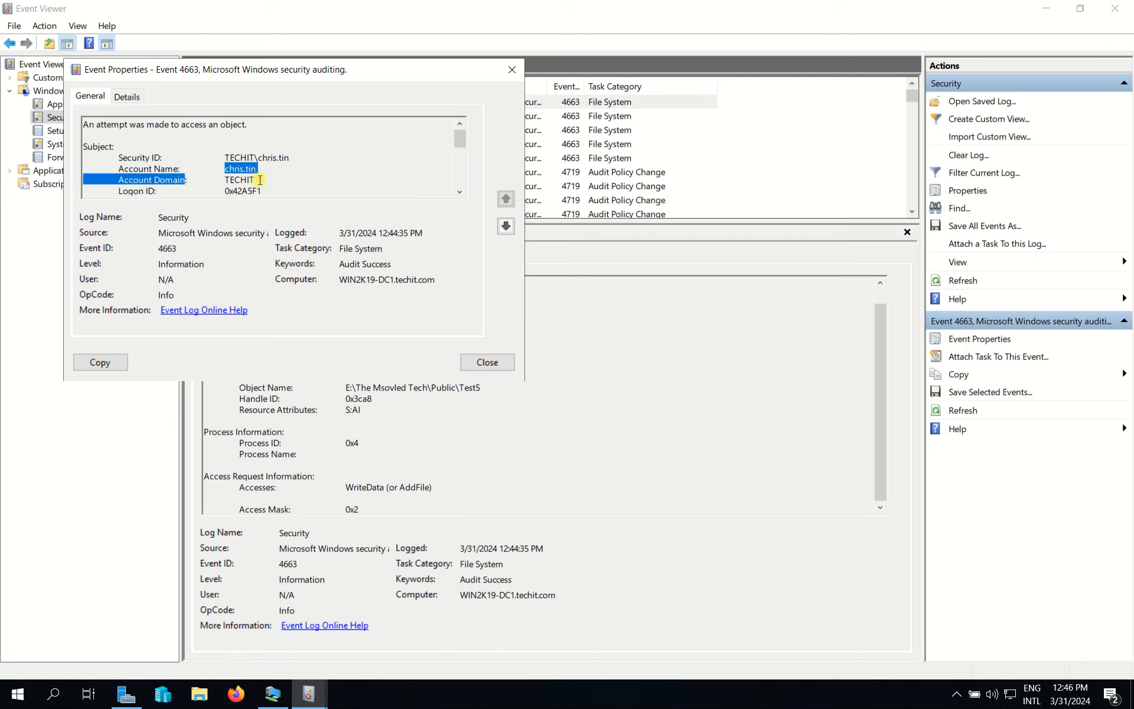
pyautogui.scroll(-2, 260, 179)
pyautogui.scroll(-3, 259, 180)
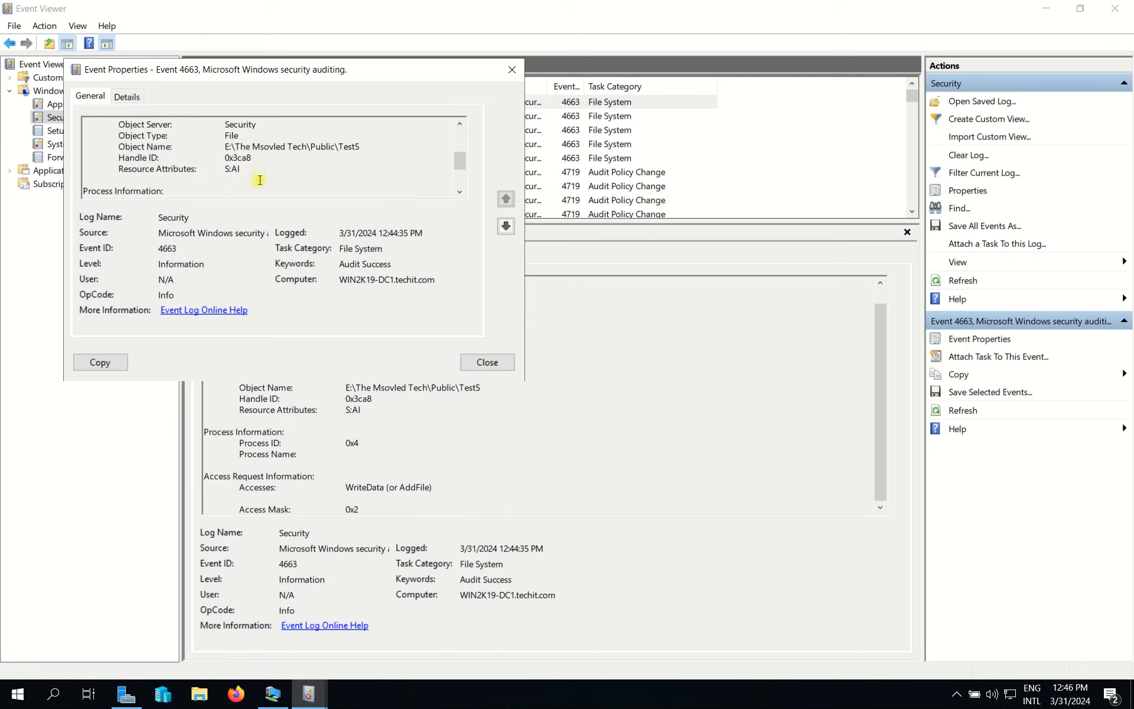
pyautogui.moveTo(225, 180); pyautogui.dragTo(305, 181)
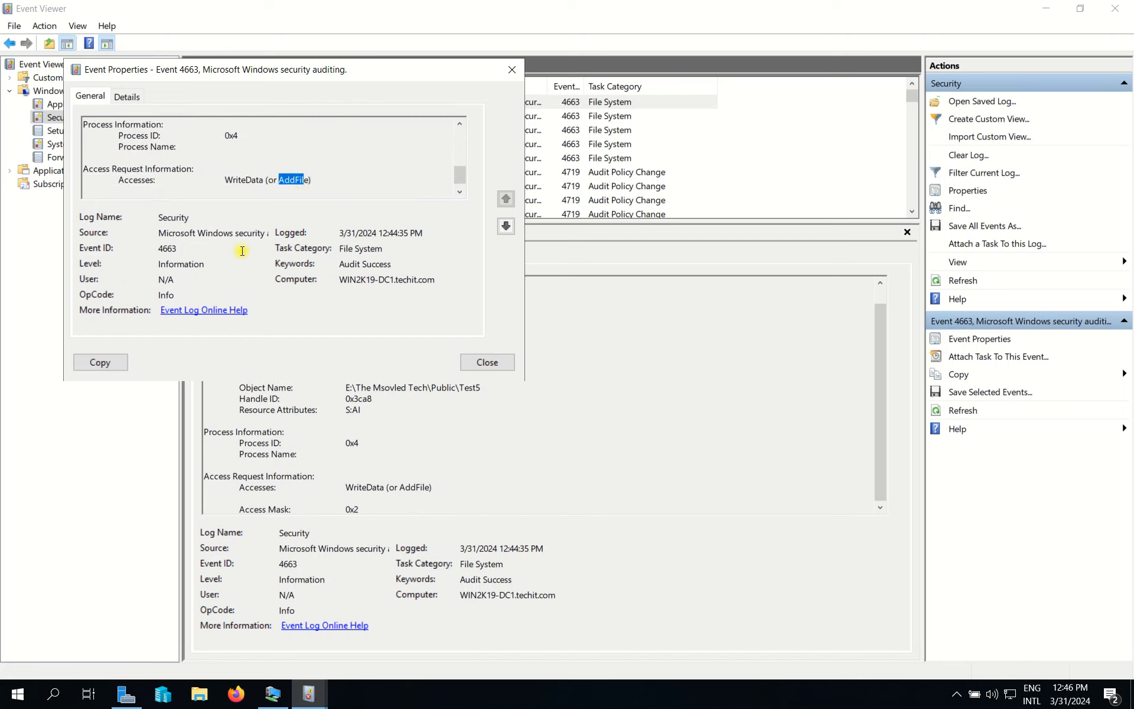
pyautogui.scroll(4, 283, 177)
pyautogui.click(277, 701)
pyautogui.click(629, 603)
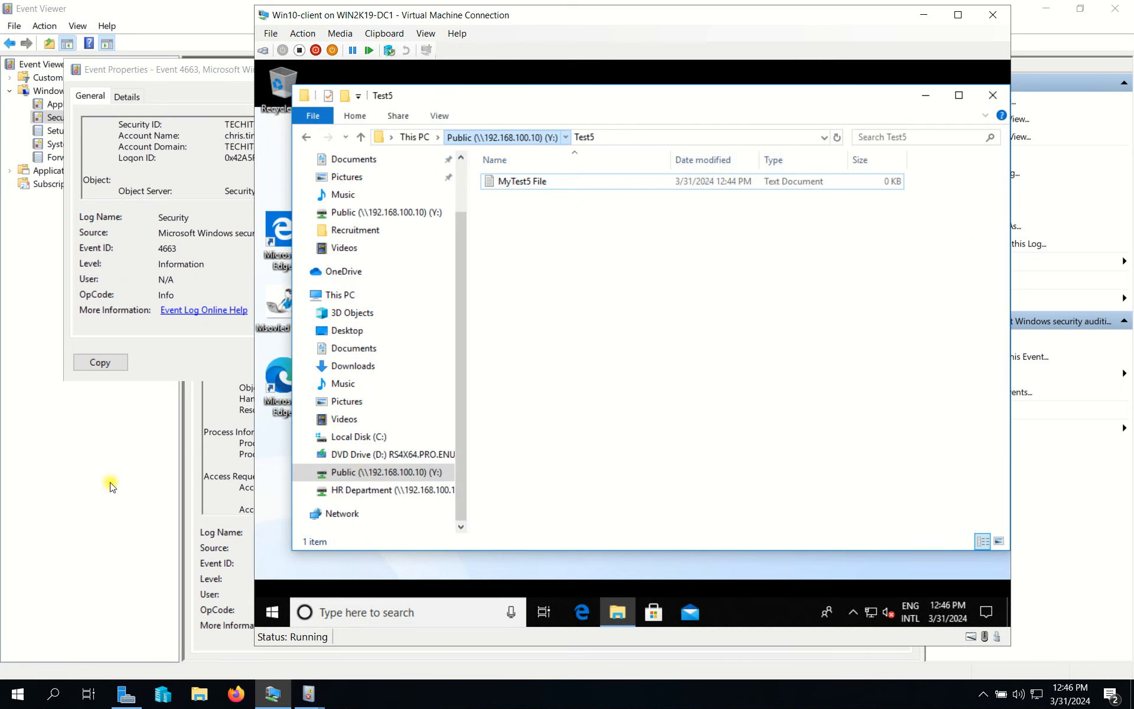
# Step: Close the old event properties and review the 4663 DELETE event for New Text Document.txt
pyautogui.click(178, 218)
pyautogui.click(512, 70)
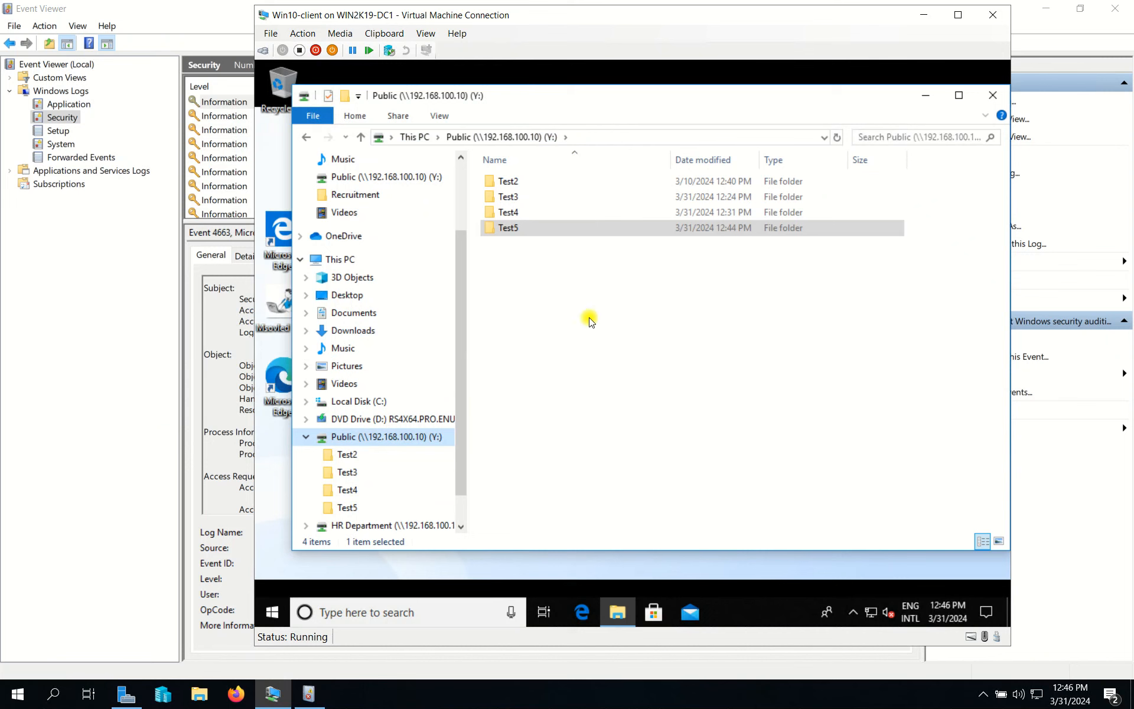
pyautogui.click(229, 8)
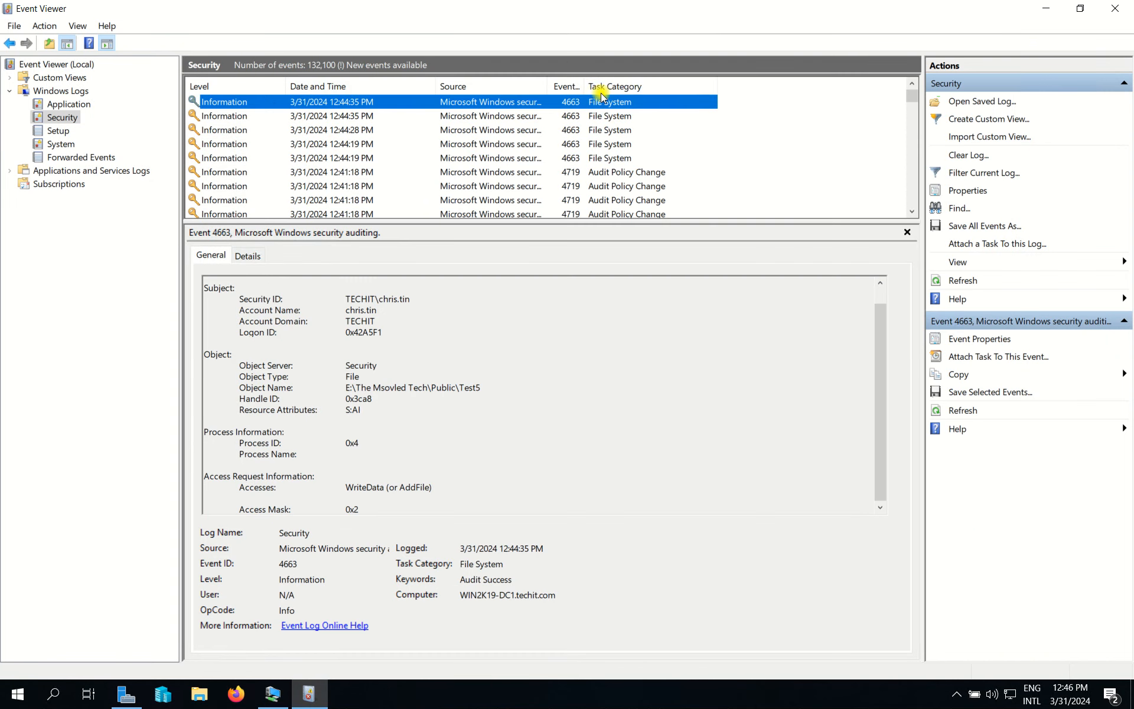
pyautogui.click(370, 116)
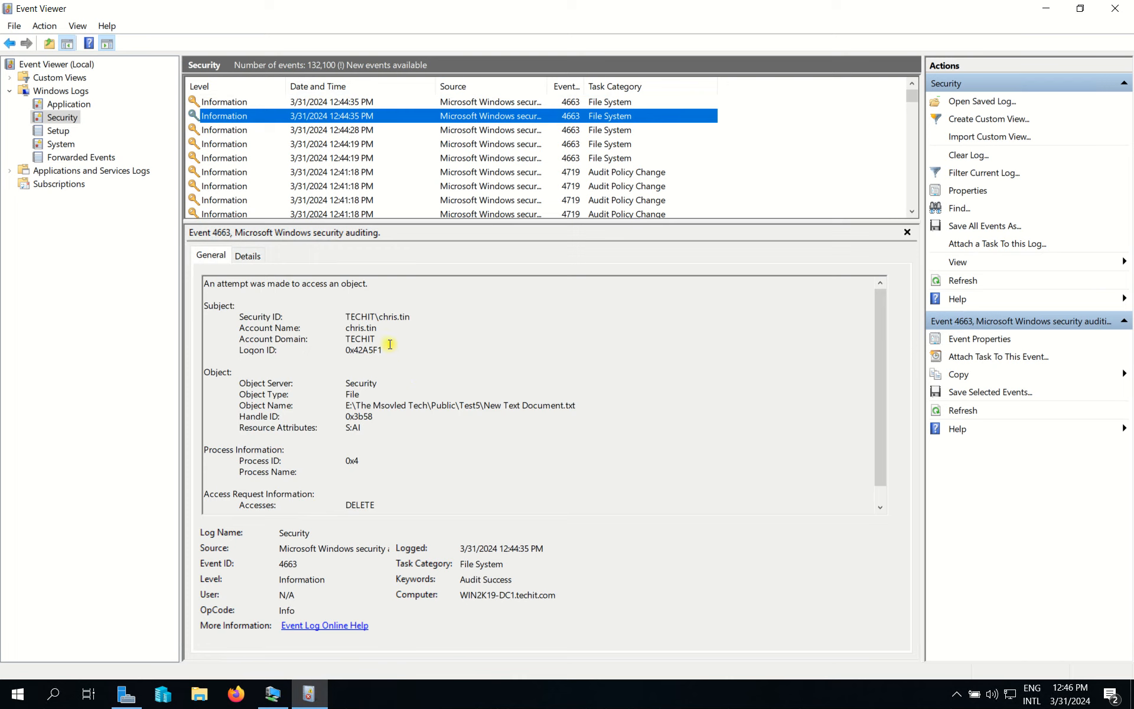
pyautogui.doubleClick(372, 328)
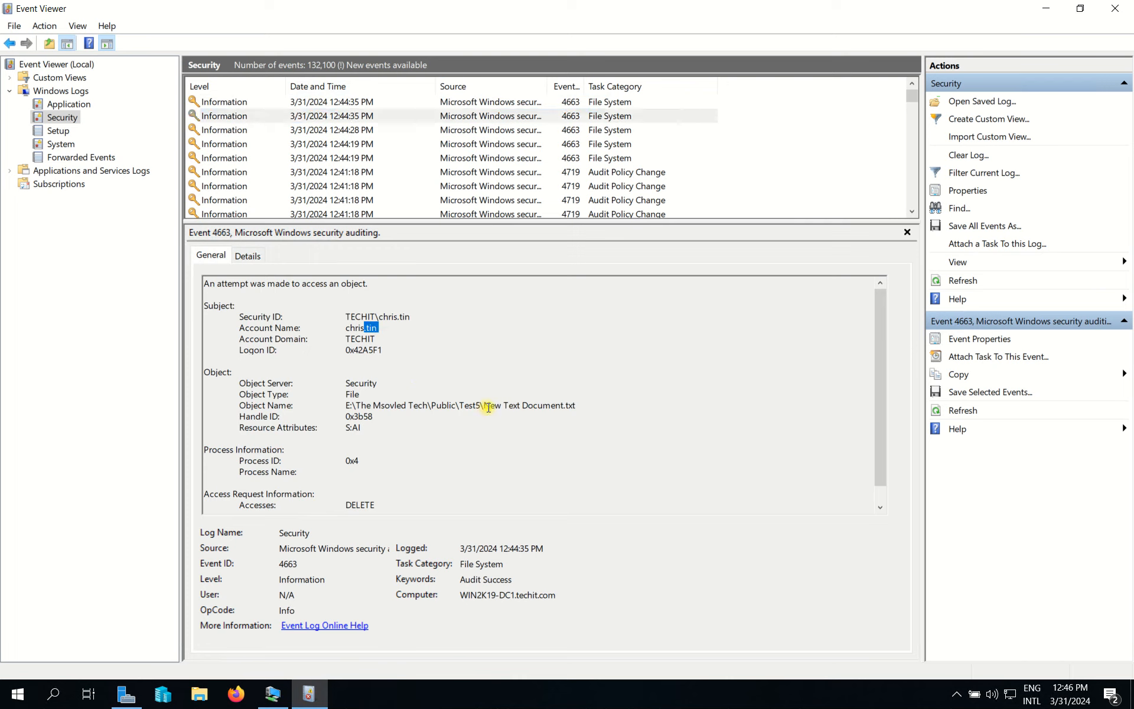
pyautogui.click(506, 406)
pyautogui.moveTo(485, 406); pyautogui.dragTo(588, 406)
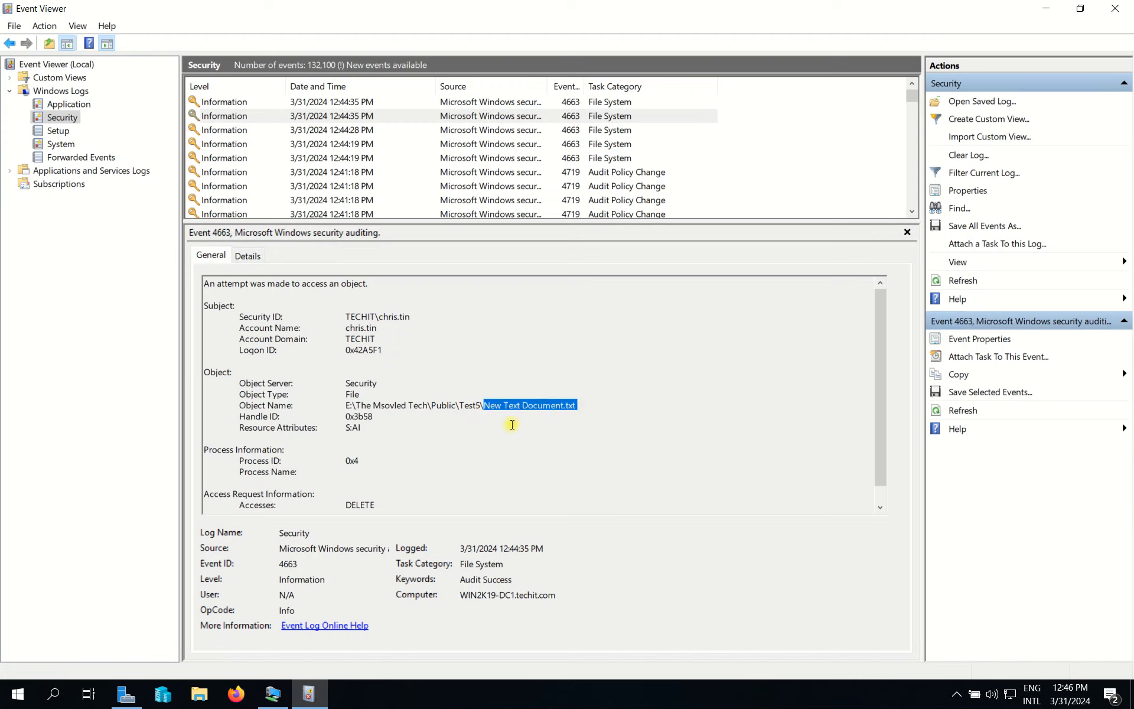
pyautogui.scroll(-1, 535, 421)
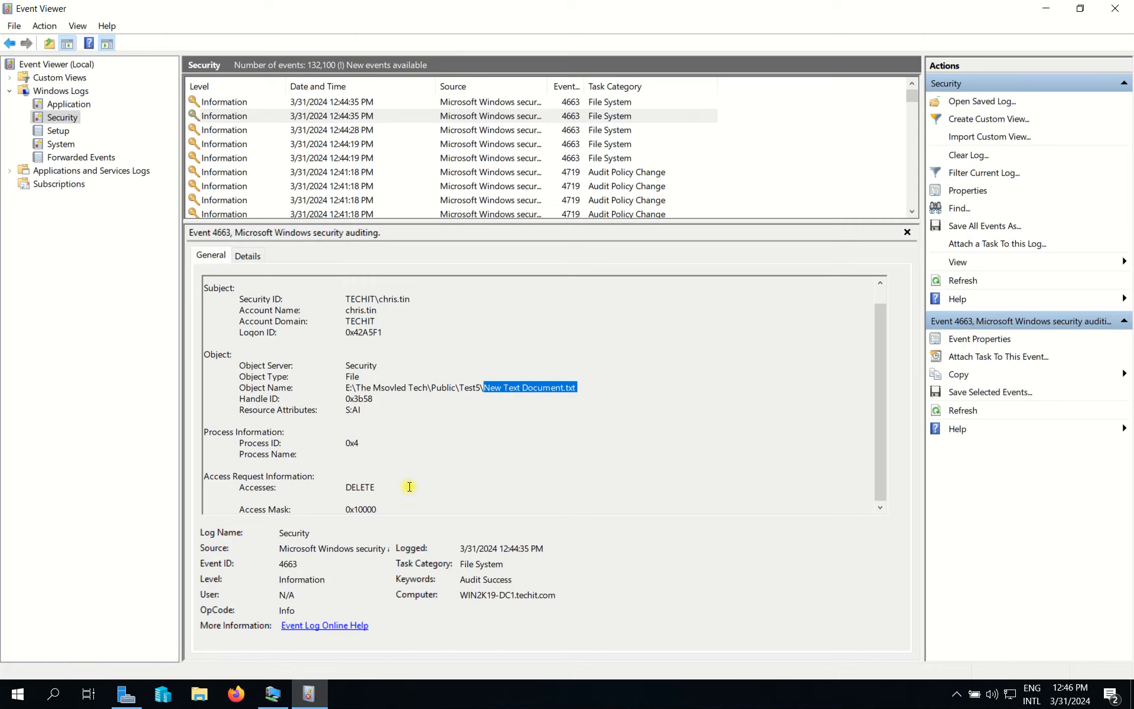
pyautogui.moveTo(347, 486); pyautogui.dragTo(416, 487)
pyautogui.moveTo(485, 389); pyautogui.dragTo(549, 387)
# Step: Compare the 12:44:28 PM WriteData event, then select Test5 on the client's Public share
pyautogui.click(605, 130)
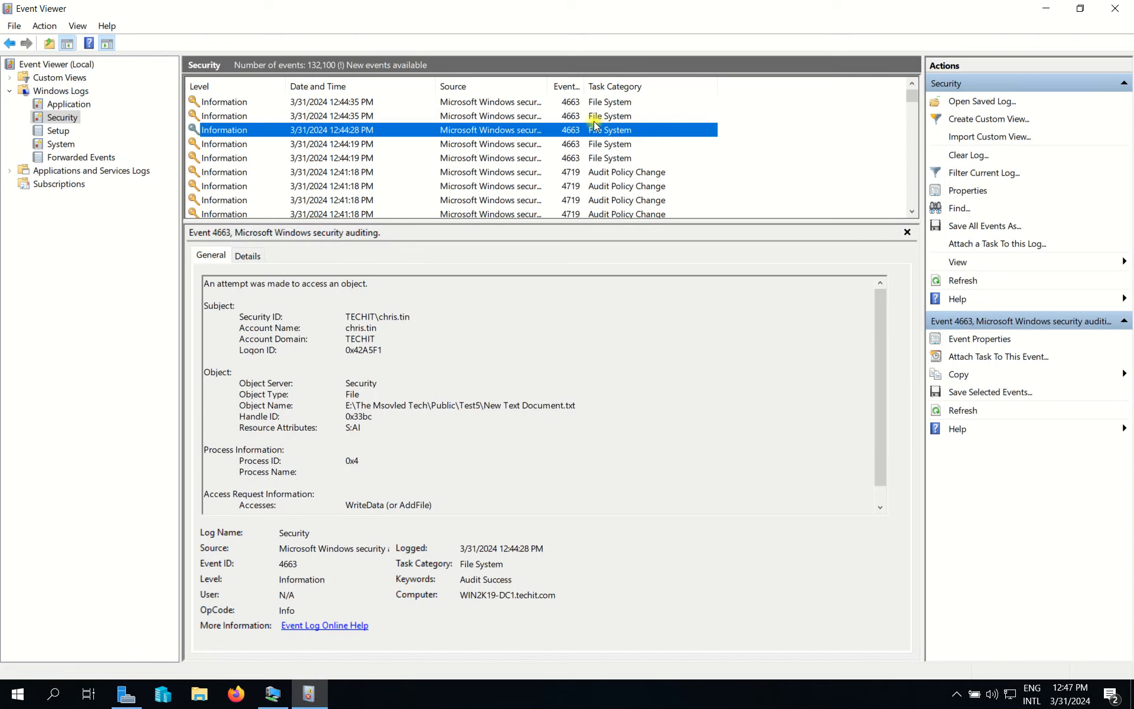
pyautogui.click(604, 116)
pyautogui.click(272, 694)
pyautogui.click(554, 233)
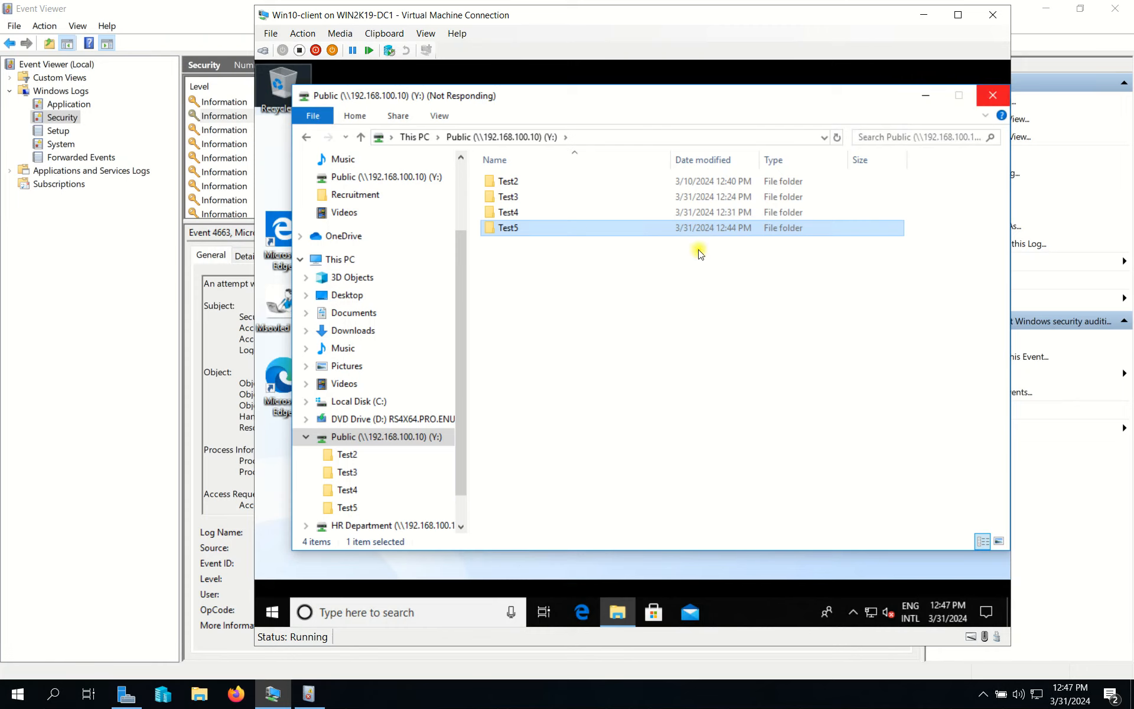
# Step: Open the Test5 folder on the Public share and glance at the Event Viewer log
pyautogui.doubleClick(524, 229)
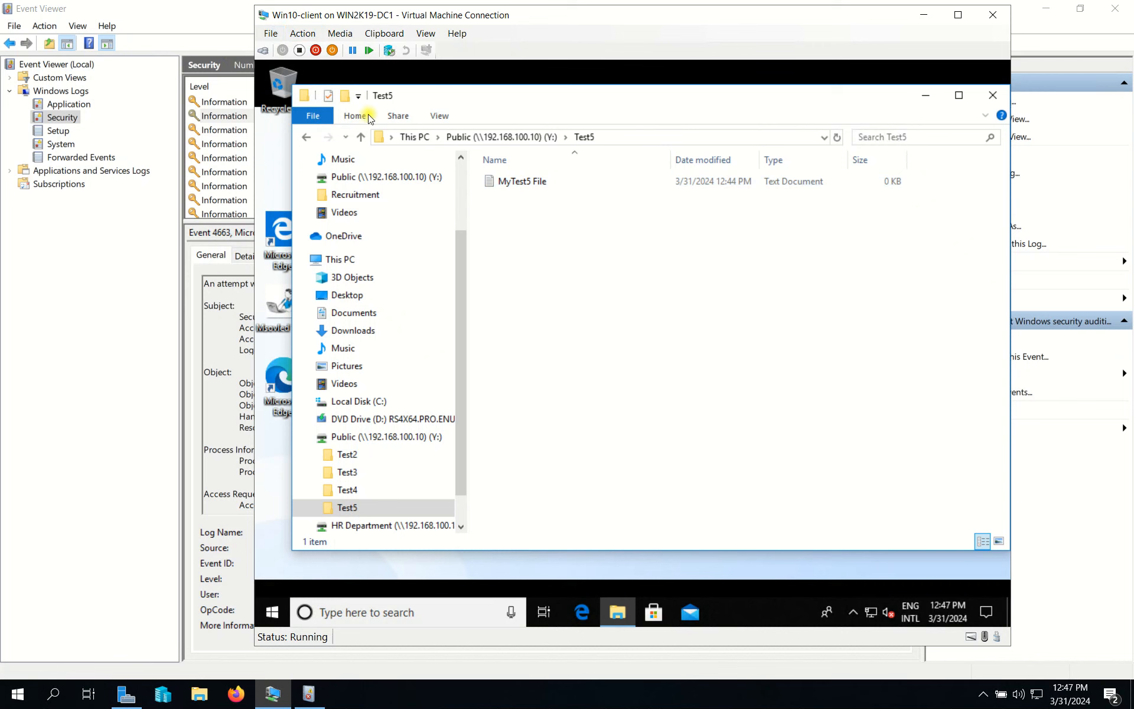
pyautogui.click(224, 22)
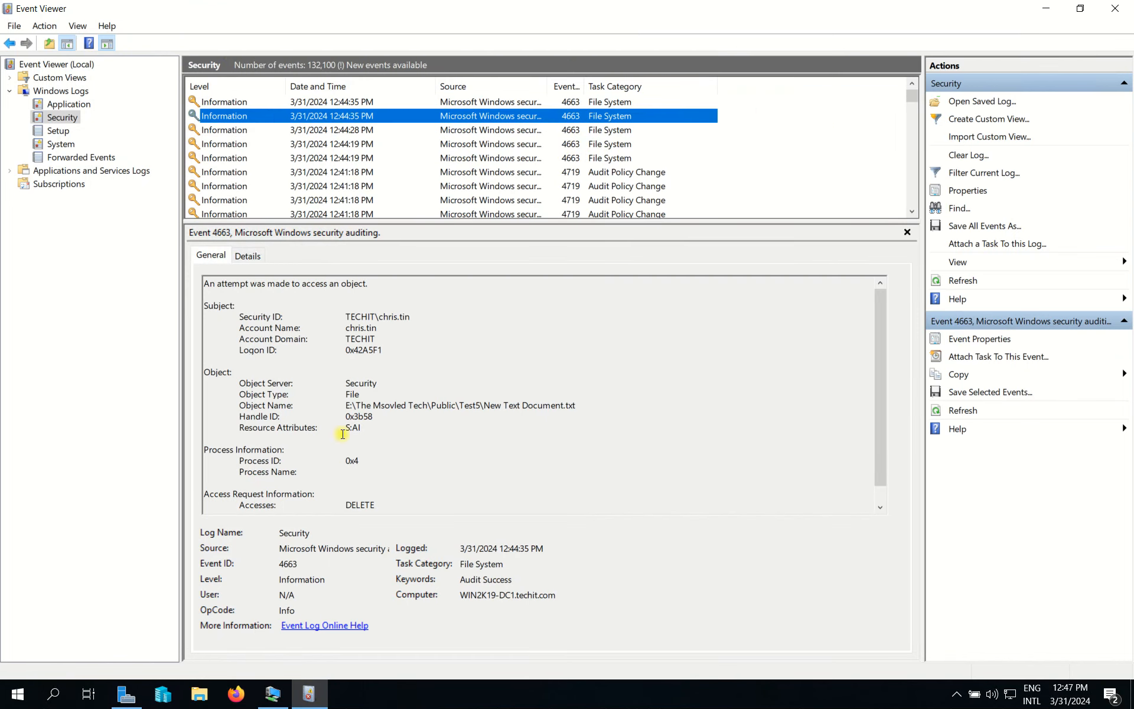
pyautogui.scroll(-1, 355, 434)
pyautogui.click(273, 694)
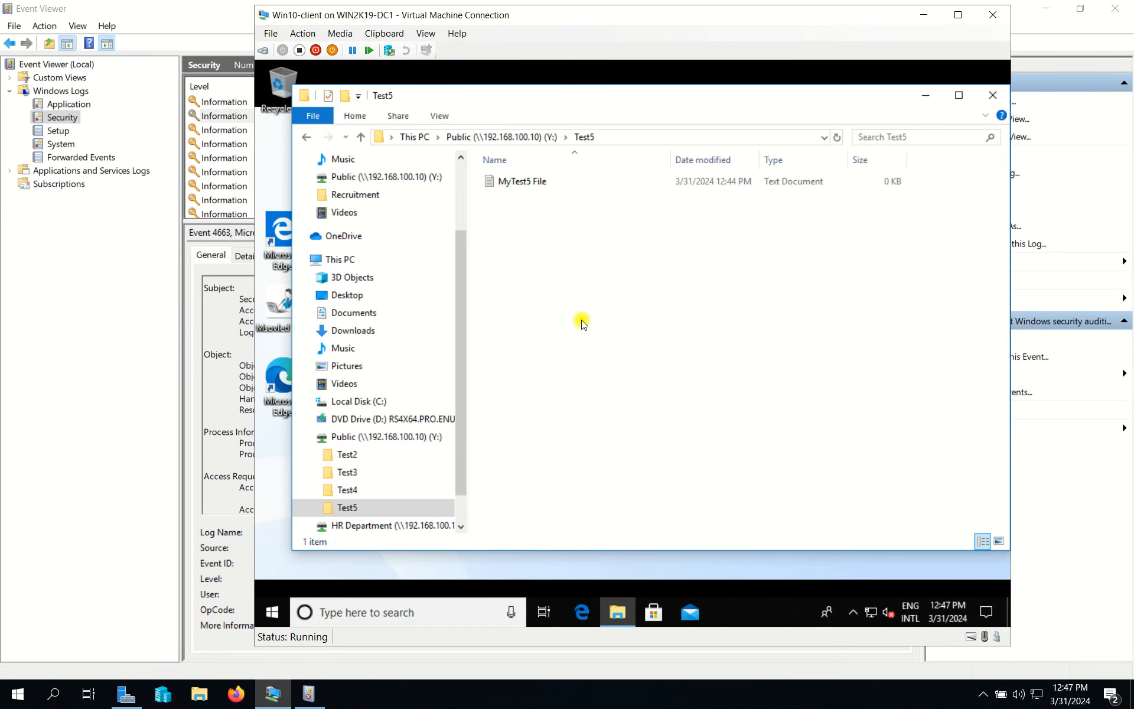
# Step: Permanently delete MyTest5 File from Test5 with Shift+Delete, confirming Yes
pyautogui.rightClick(548, 232)
pyautogui.click(530, 181)
pyautogui.click(530, 182)
pyautogui.press('Delete')
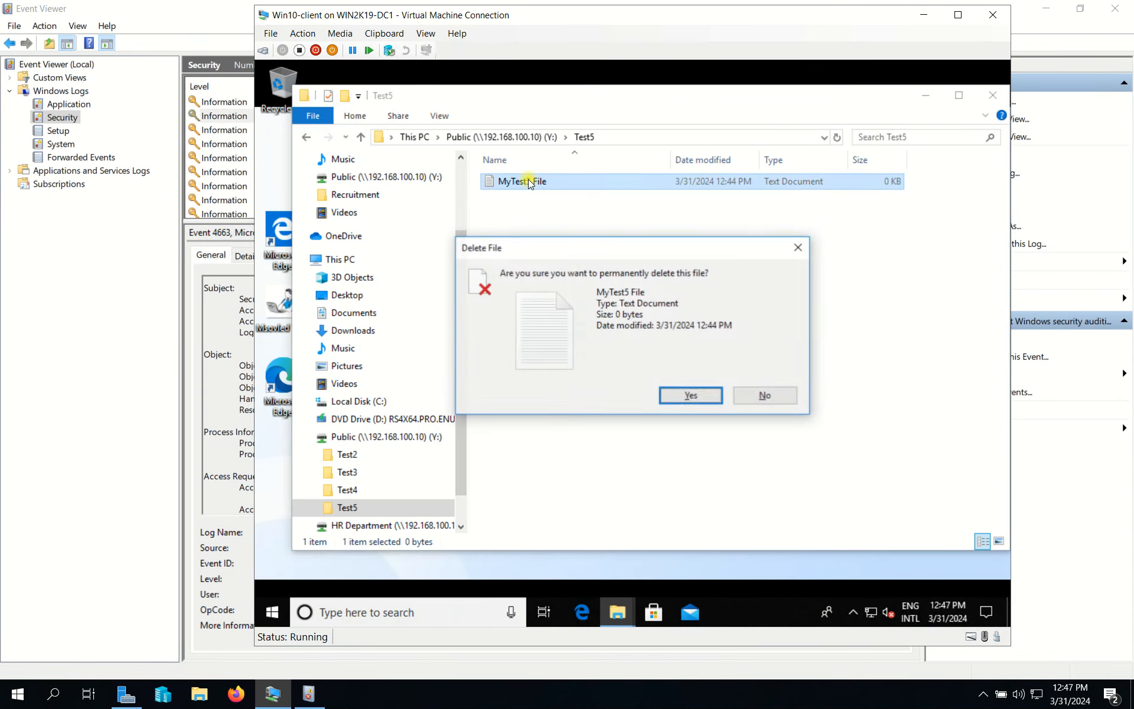
pyautogui.click(697, 401)
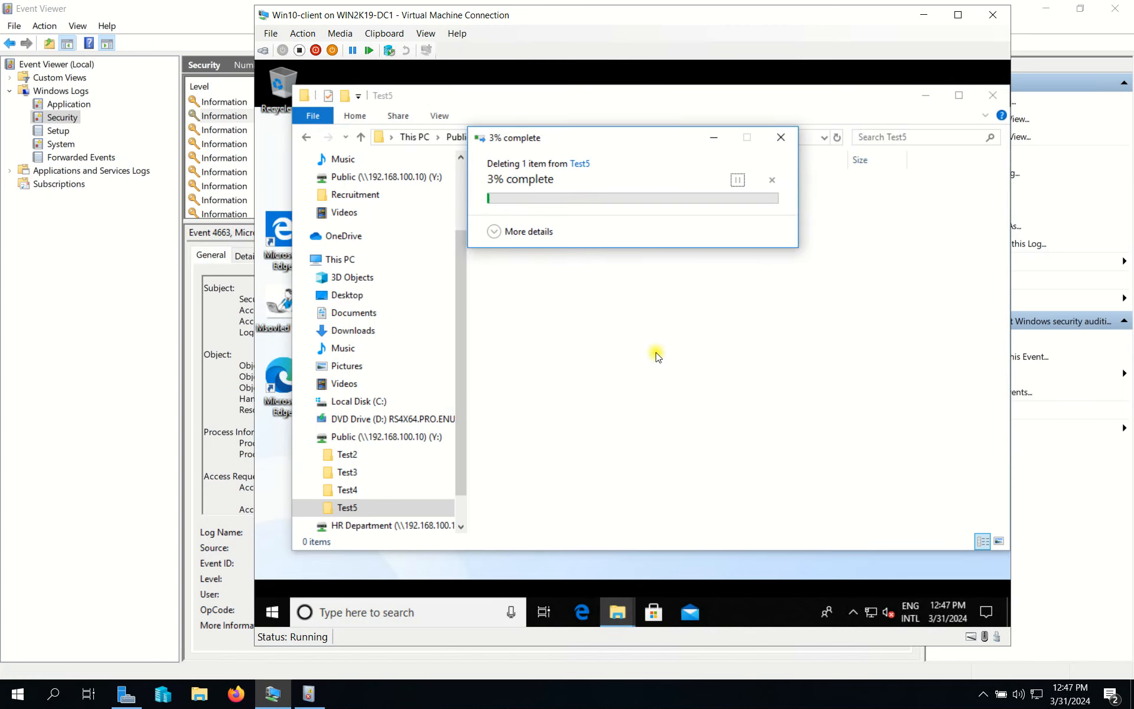
pyautogui.click(219, 18)
# Step: Refresh the Security log and inspect the new 4659 event's MyTest5 File.txt path and DELETE access
pyautogui.click(988, 282)
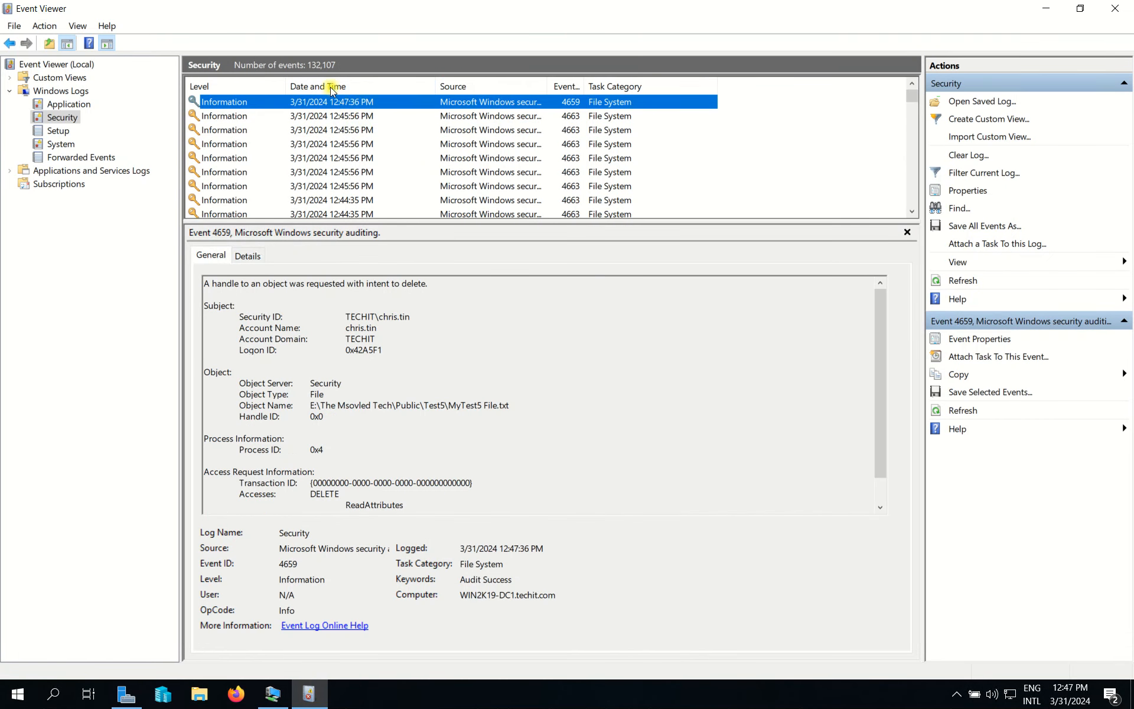
pyautogui.moveTo(384, 315); pyautogui.dragTo(367, 339)
pyautogui.scroll(-1, 490, 376)
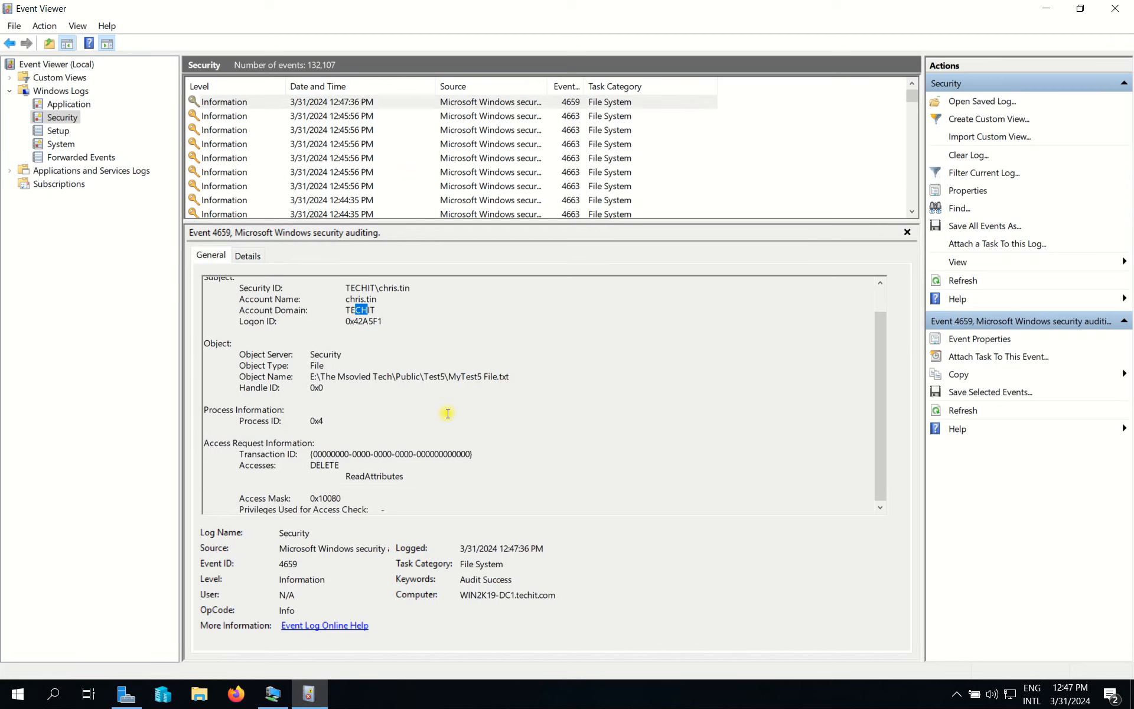
pyautogui.moveTo(406, 379); pyautogui.dragTo(471, 380)
pyautogui.click(466, 388)
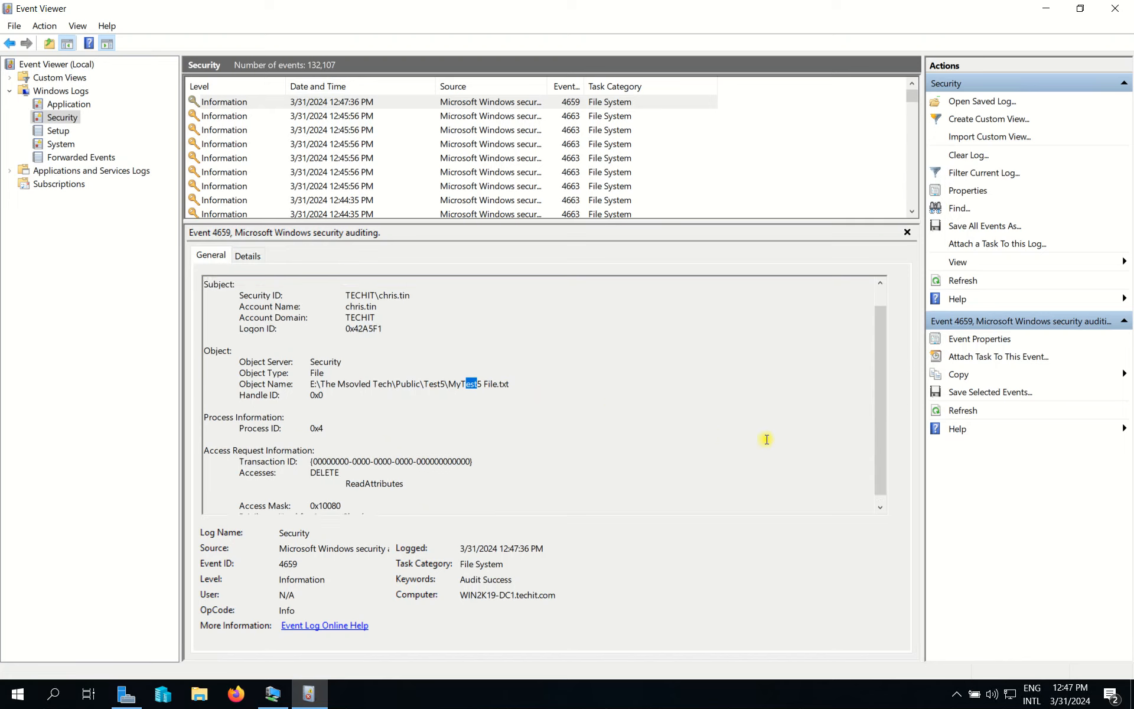
pyautogui.moveTo(206, 445); pyautogui.dragTo(479, 455)
pyautogui.click(325, 453)
pyautogui.click(313, 474)
pyautogui.moveTo(308, 470); pyautogui.dragTo(343, 467)
pyautogui.click(347, 476)
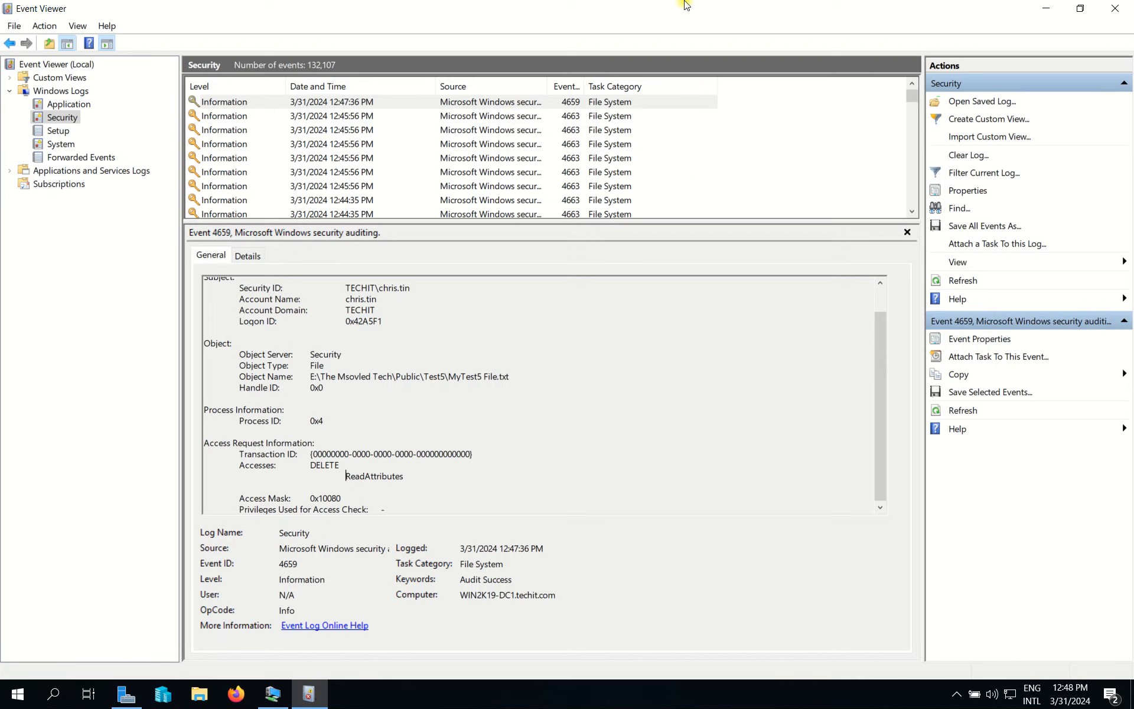
pyautogui.moveTo(685, 5)
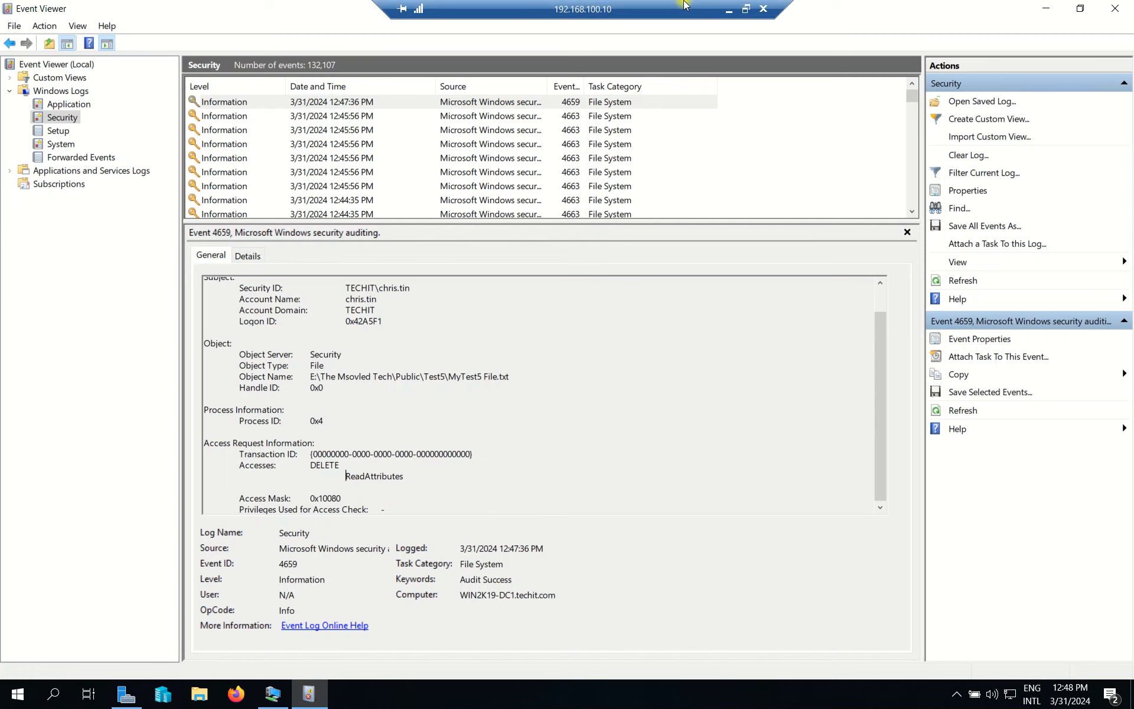